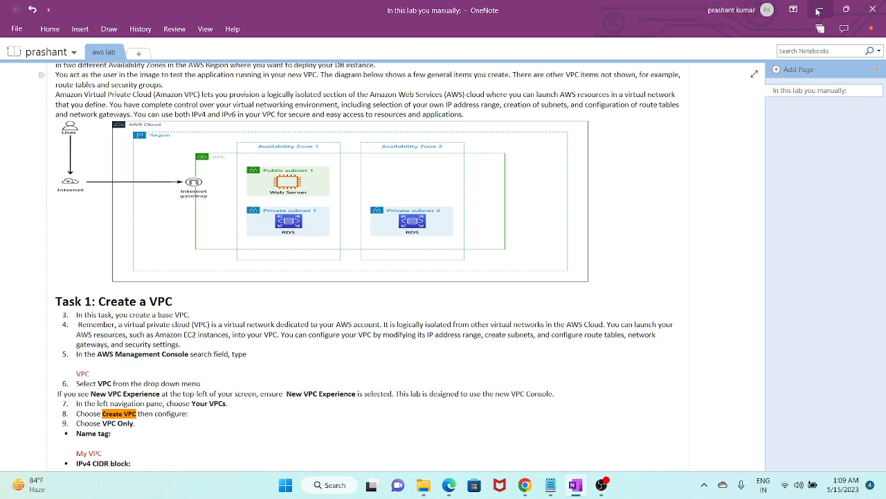
- Copy the name tag My VPC from Task 1 of the OneNote notes and use it for a new VPC in the AWS console
scroll(102, 228, down, 5)
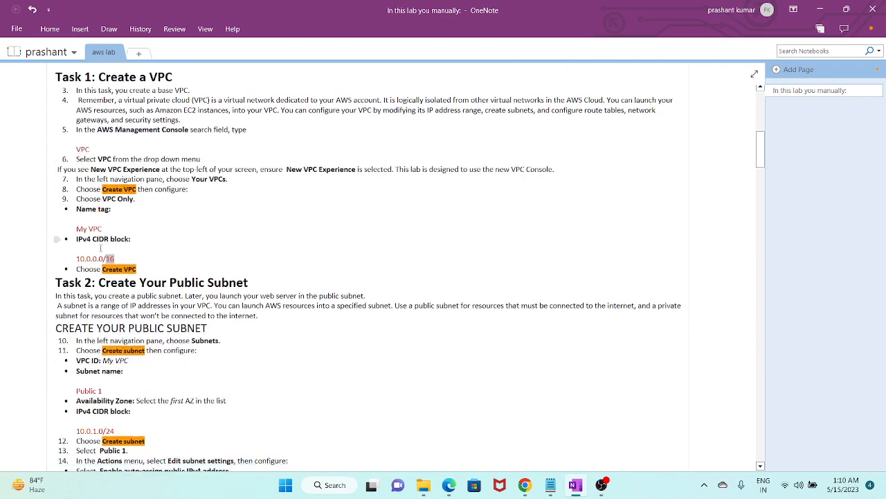
drag(103, 228, 72, 230)
key(ctrl+c)
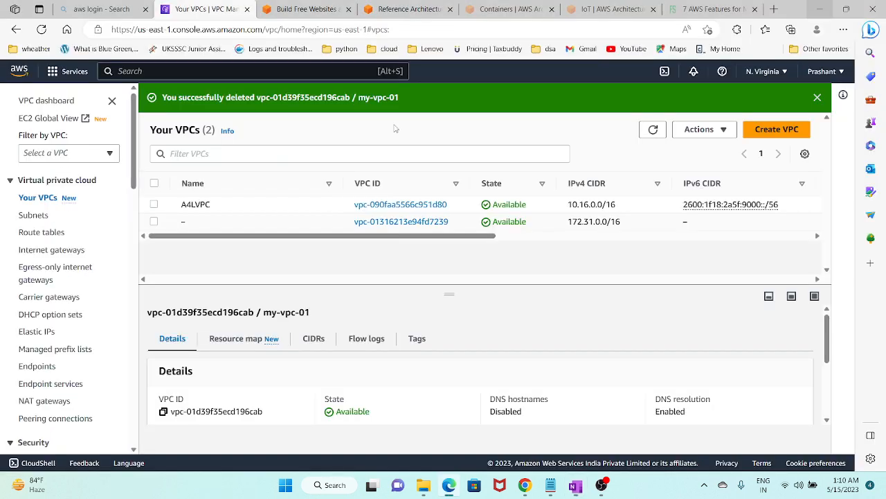
click(820, 9)
click(797, 130)
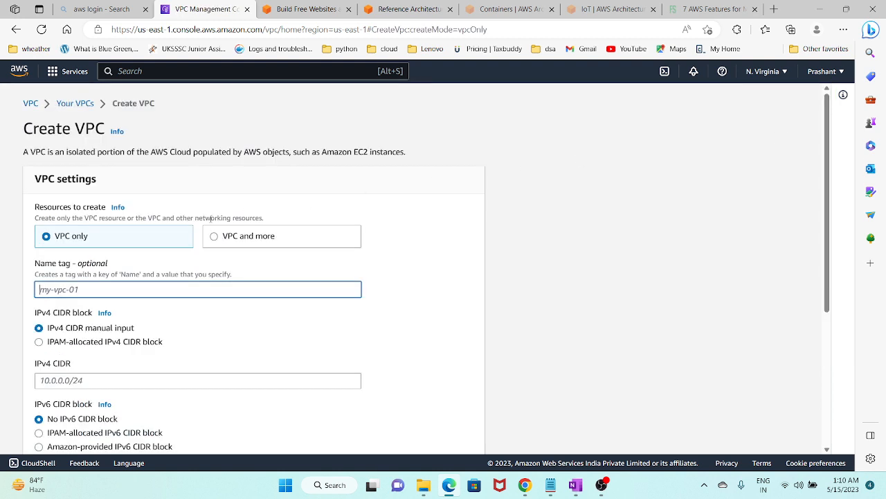
key(ctrl+v)
- Set the IPv4 CIDR of My VPC to 10.0.0.0/16 and create the VPC
scroll(106, 289, down, 2)
click(106, 271)
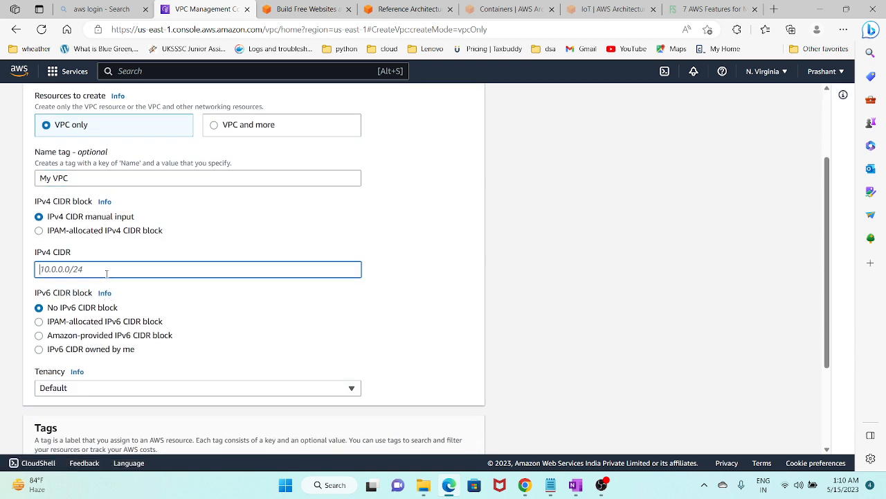
text(10.0.0.0/16)
key(BackSpace)
text(24)
key(BackSpace)
text(16)
drag(85, 270, 58, 270)
scroll(64, 270, down, 2)
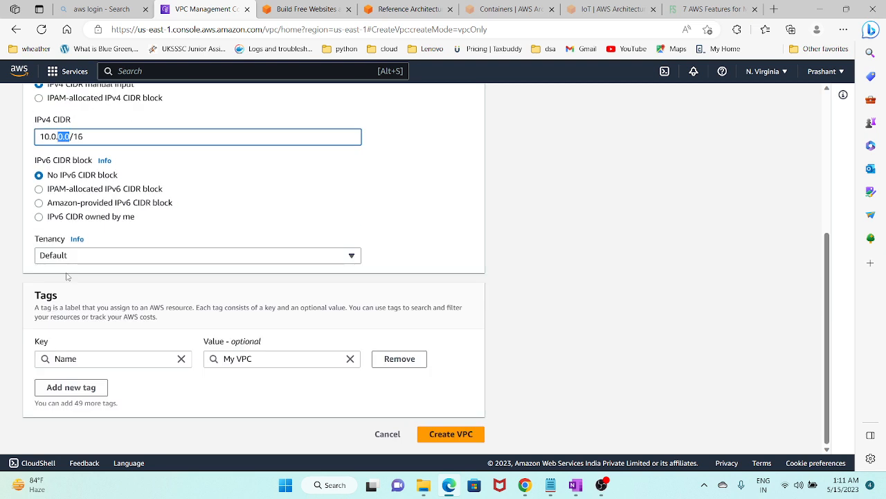
click(446, 435)
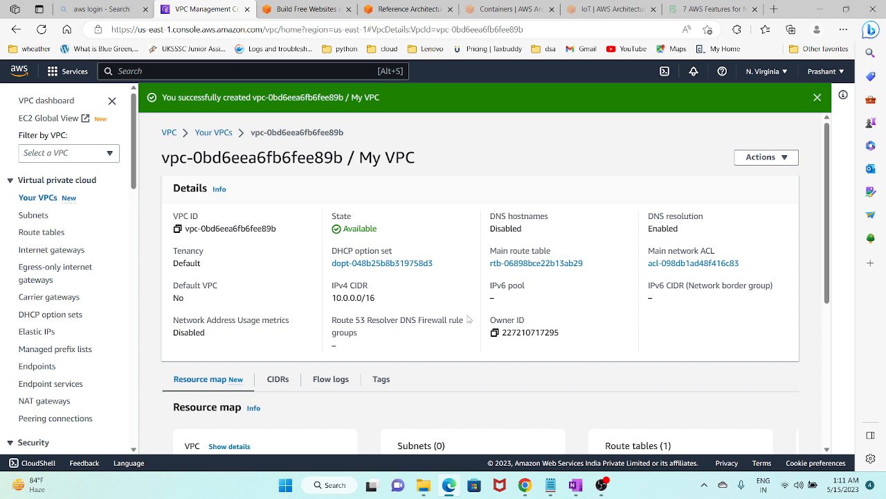
- Switch to the OneNote lab notes, copy the subnet name Public 1 from Task 2, and return to the AWS console
click(583, 487)
scroll(151, 215, down, 3)
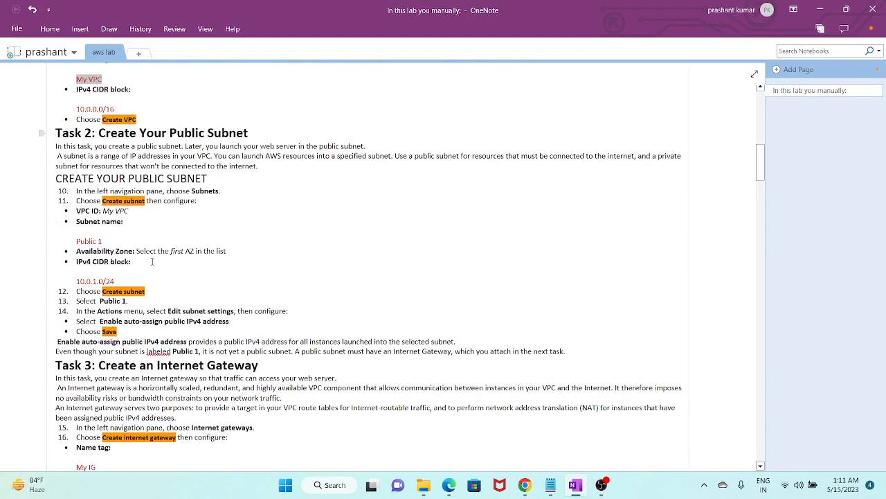
drag(119, 241, 75, 241)
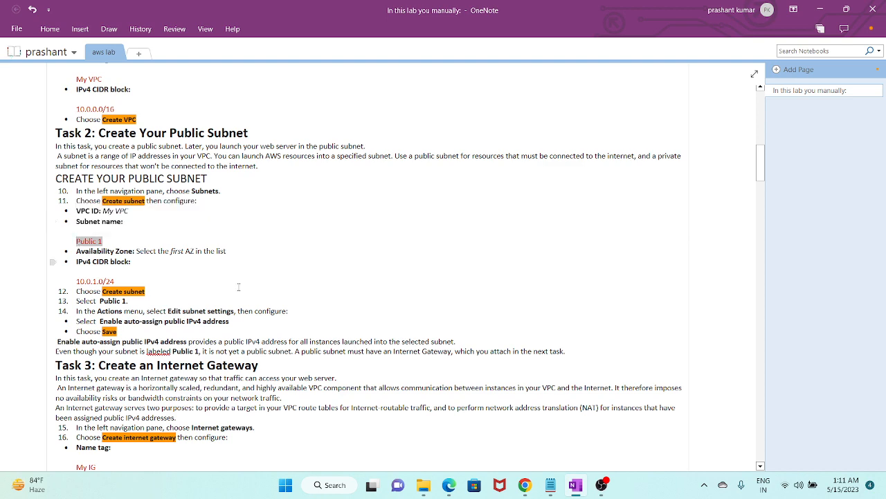
click(588, 488)
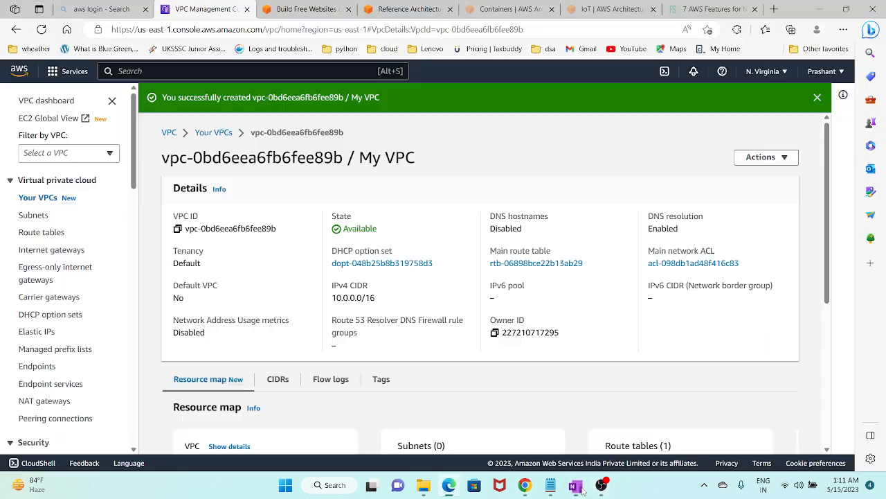
- Start a new subnet in My VPC and name it Public 1
click(34, 214)
click(771, 100)
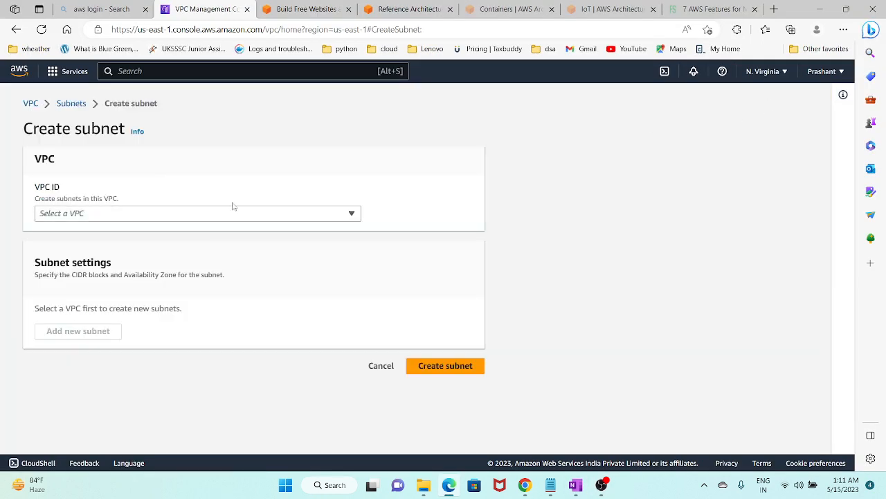
click(215, 218)
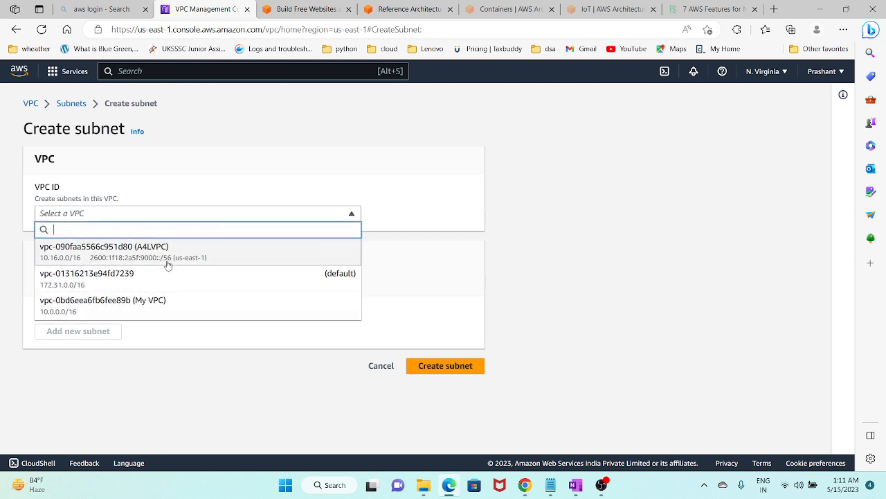
click(165, 313)
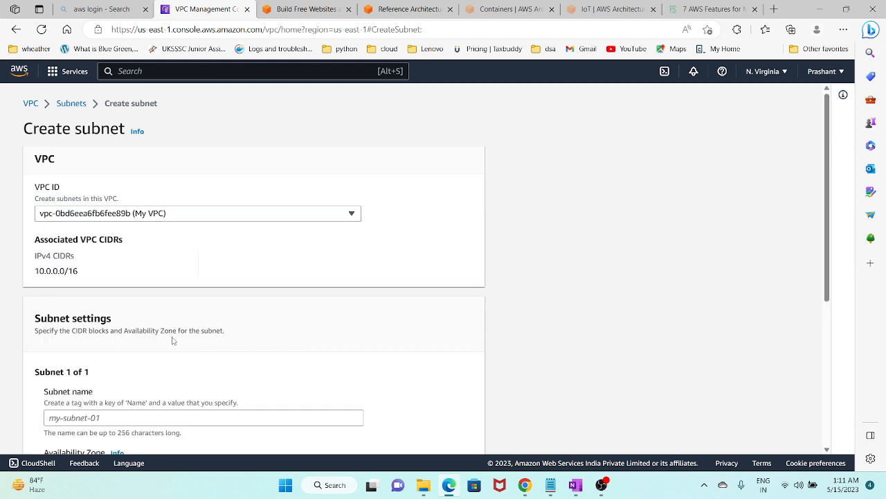
scroll(137, 283, down, 3)
click(120, 251)
text(Public 1)
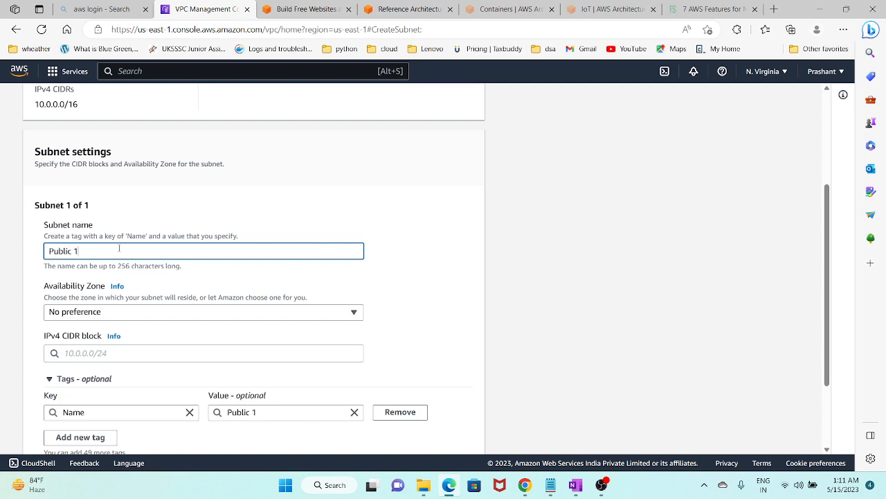
- Set the Public 1 subnet's availability zone to us-east-1a and its IPv4 CIDR block to 10.0.1.0/24
click(131, 313)
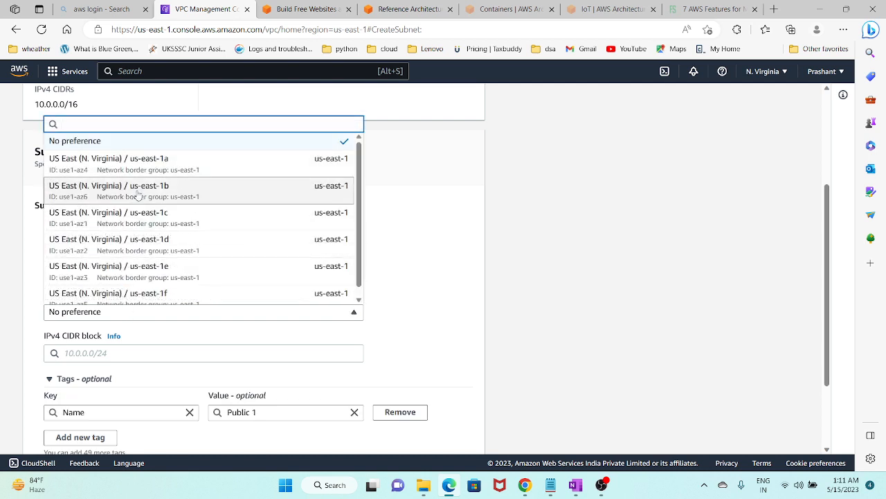
click(155, 165)
scroll(189, 380, down, 3)
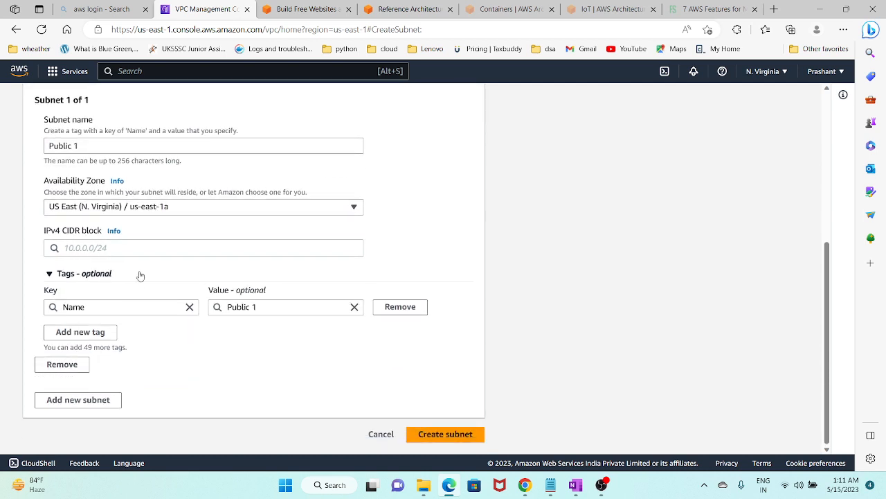
click(127, 247)
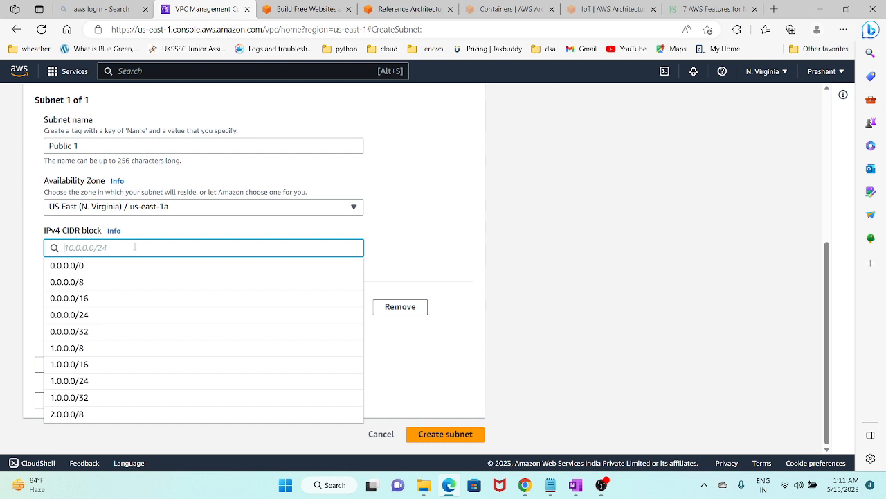
text(10.0)
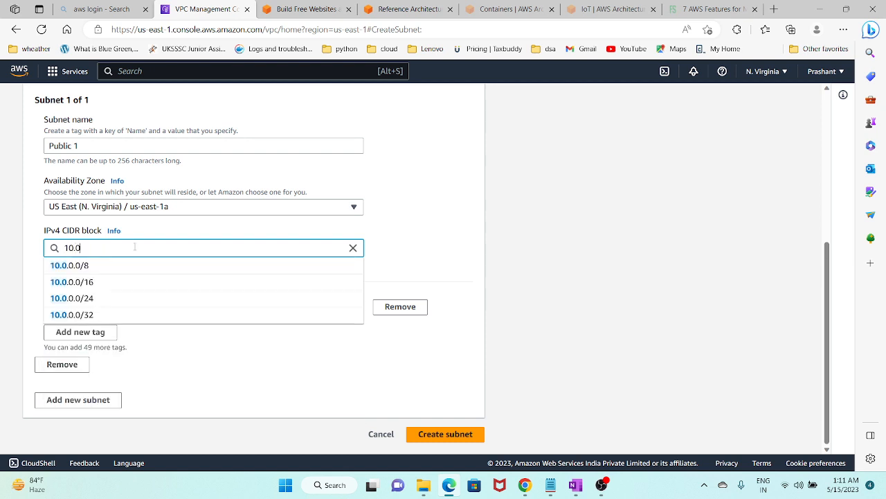
text(.)
text(1.0)
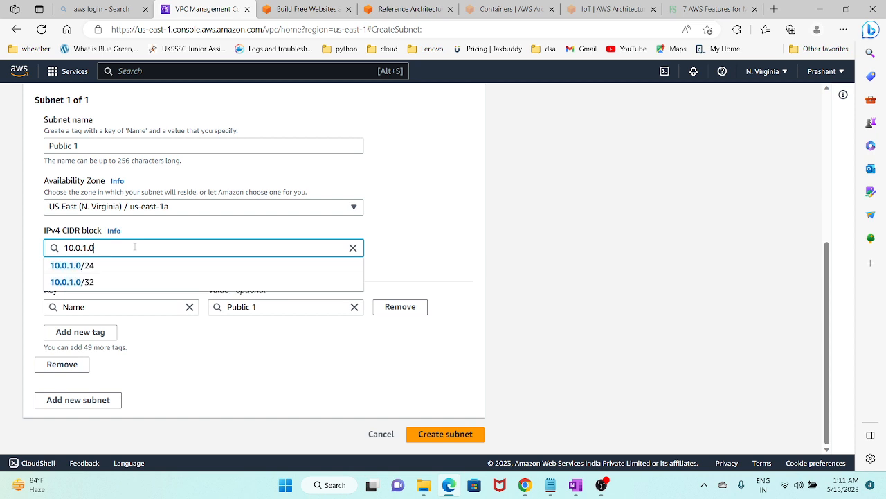
text(/)
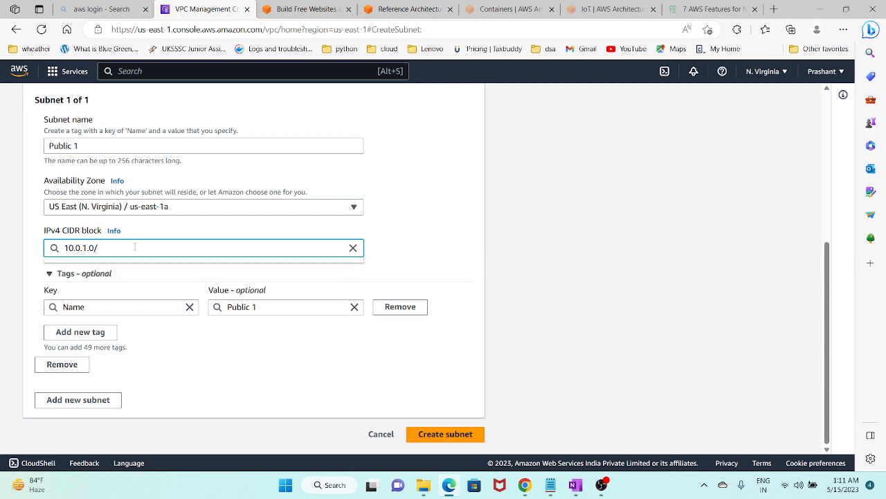
text(24)
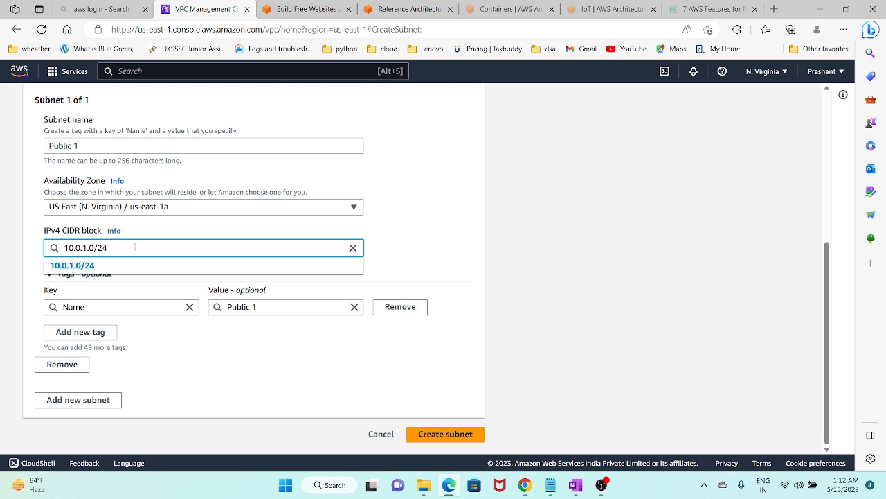
click(126, 266)
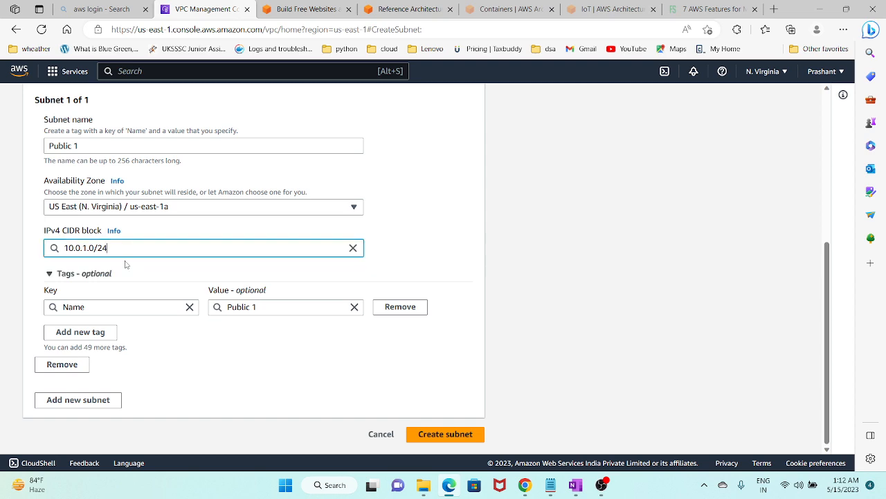
- Check the subnet's CIDR block against Task 2 of the OneNote lab notes, and create the subnet in the AWS console
click(575, 484)
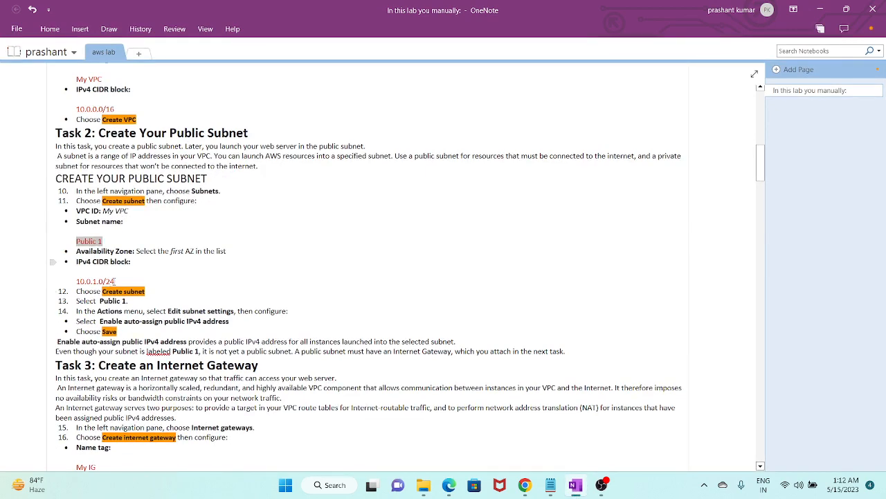
triple_click(115, 281)
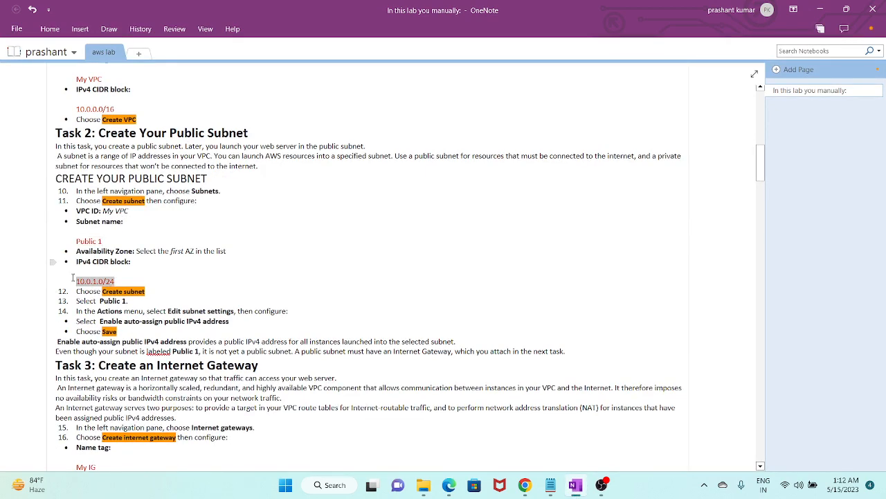
click(575, 485)
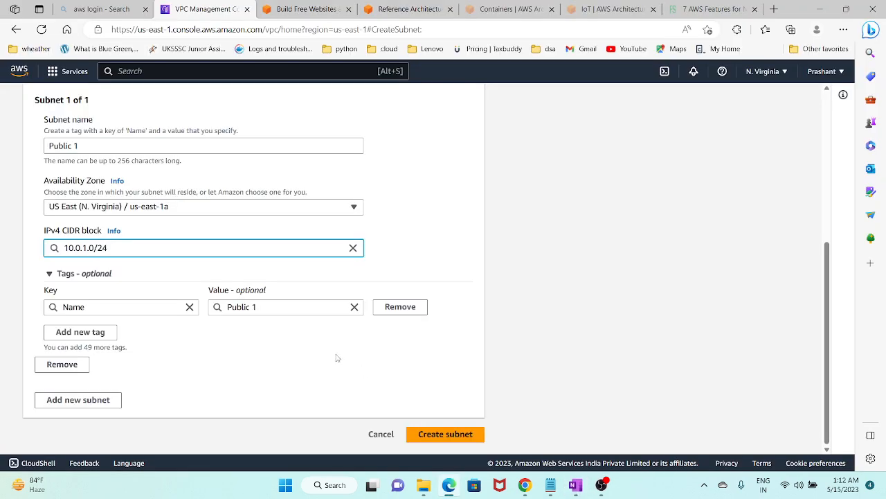
click(448, 434)
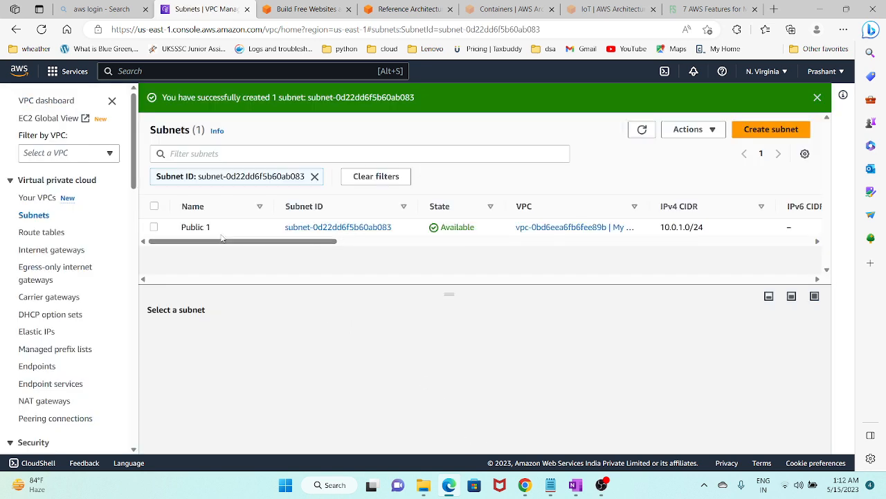
- Edit the settings of the Public 1 subnet to enable auto-assigning of public IPv4 addresses
click(155, 227)
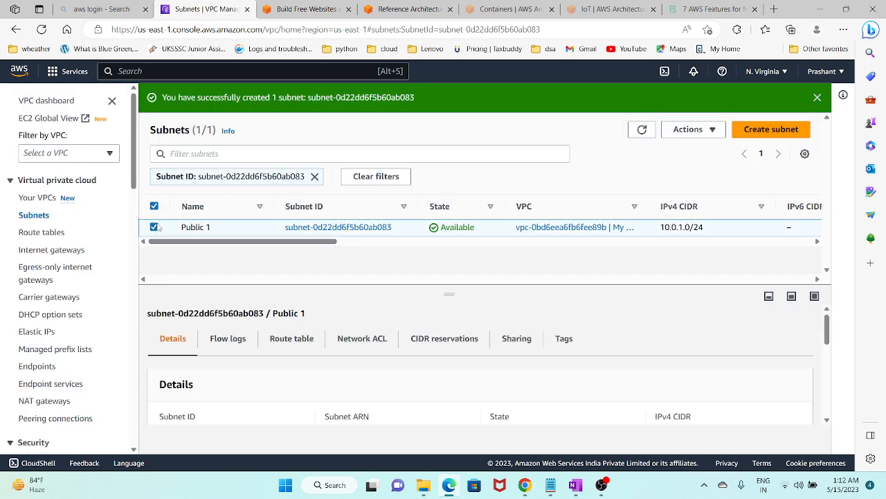
click(712, 132)
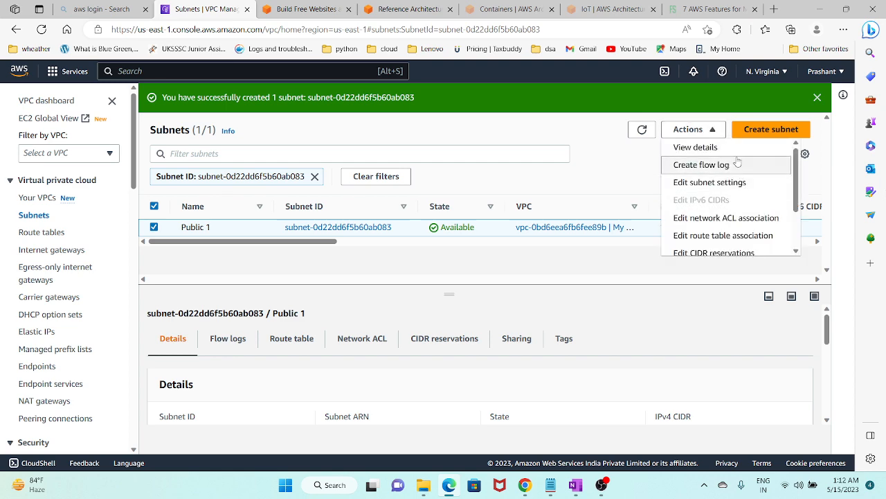
click(710, 182)
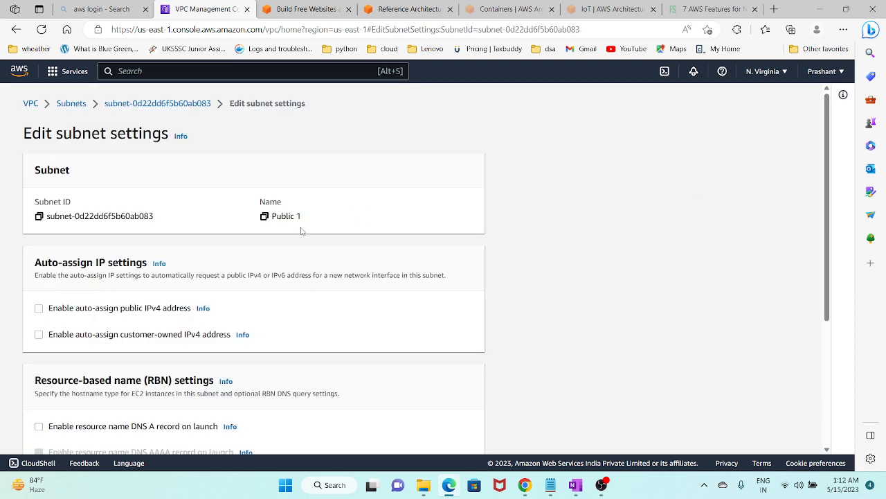
click(66, 309)
scroll(198, 305, down, 3)
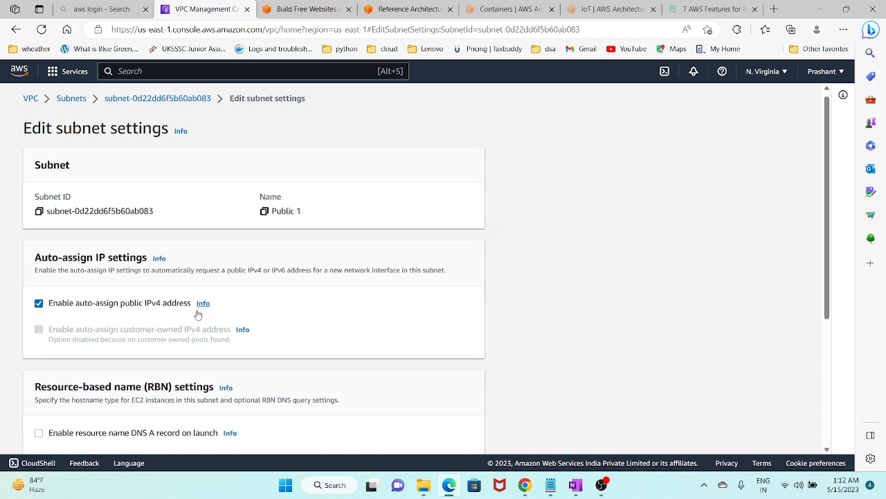
- Review the architecture diagram in the OneNote lab notes, and save the Public 1 subnet settings in the AWS console
click(582, 484)
scroll(269, 271, up, 10)
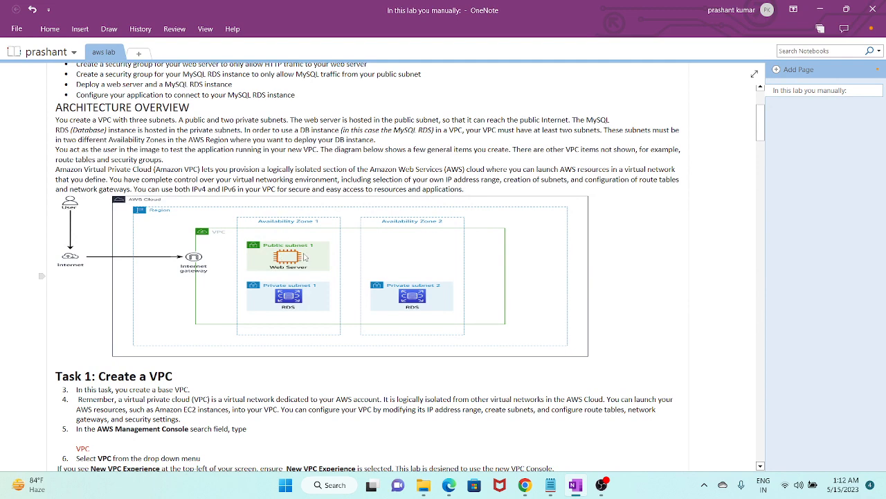
click(582, 487)
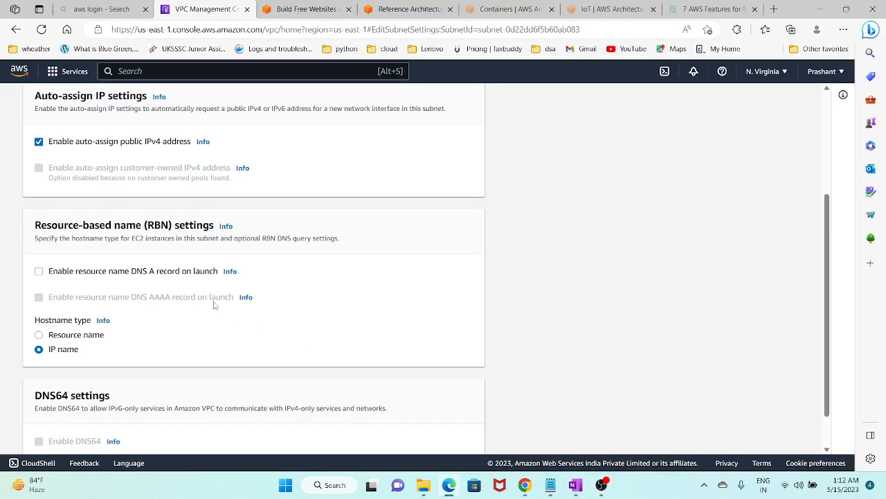
scroll(214, 304, down, 1)
click(464, 434)
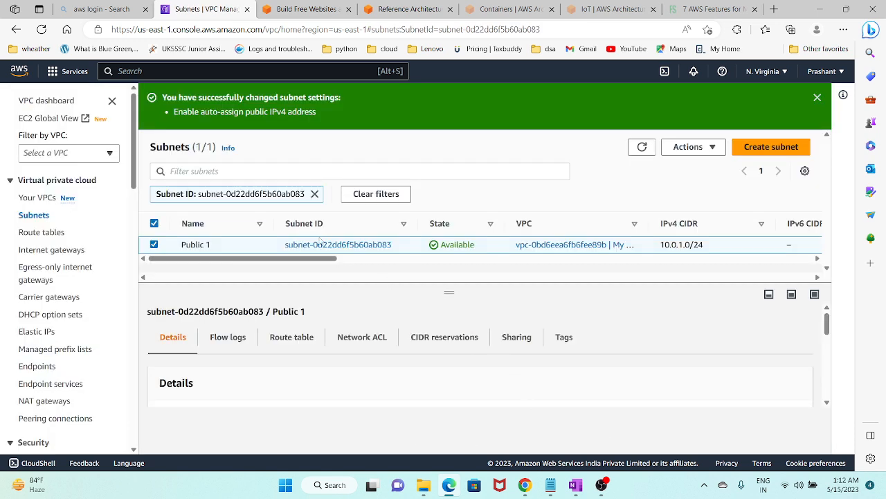
- Switch to the OneNote lab notes and review the architecture diagram and the Task 3 internet gateway instructions
mouse_move(576, 486)
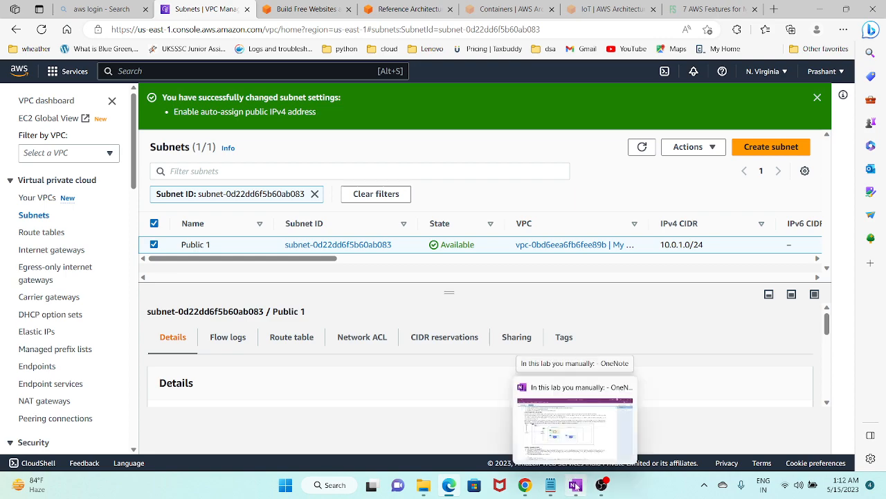
click(576, 485)
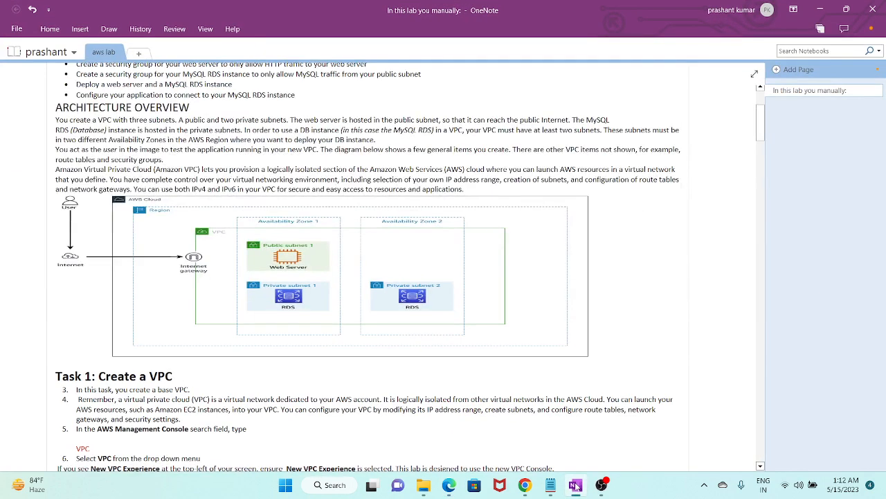
scroll(311, 367, down, 5)
scroll(312, 369, down, 3)
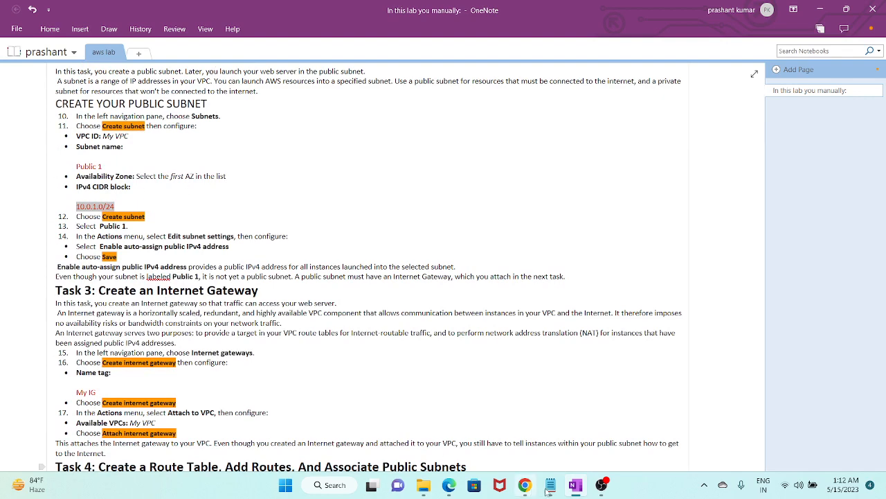
scroll(417, 263, up, 10)
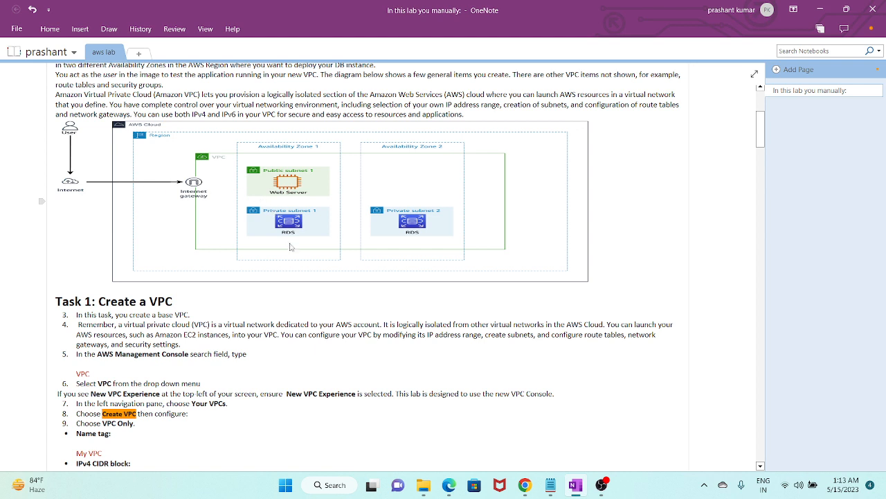
scroll(457, 403, down, 4)
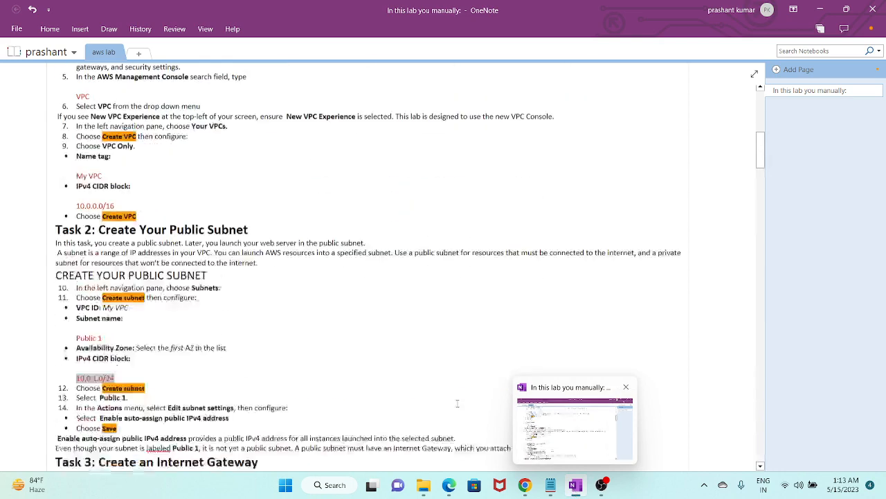
scroll(457, 403, down, 1)
scroll(542, 436, down, 4)
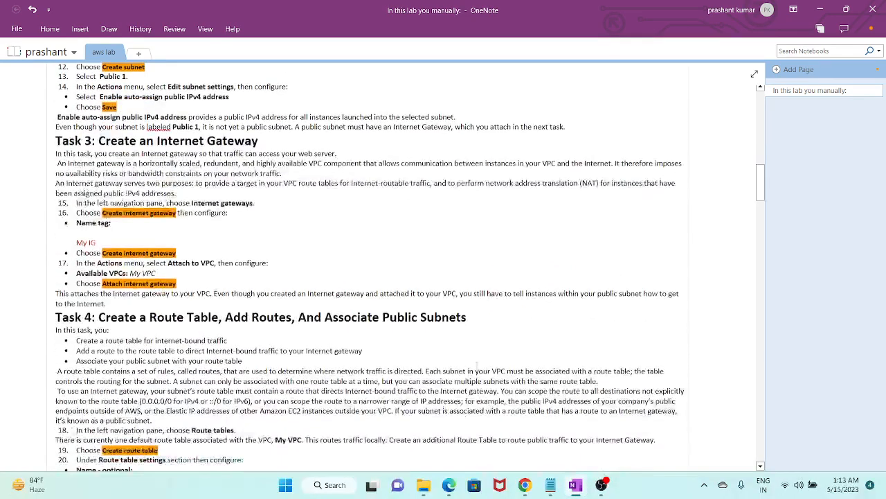
- Copy the gateway name from Task 3 of the lab notes, and create an internet gateway named My IG in the AWS console
drag(105, 242, 75, 242)
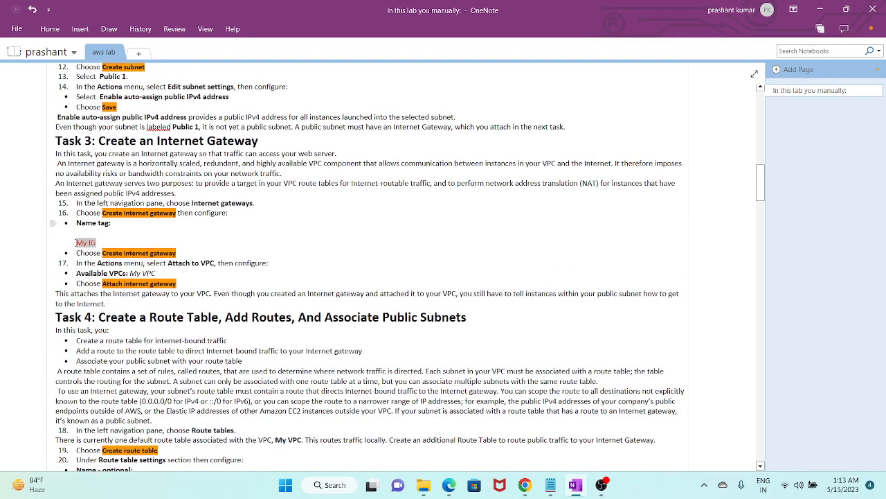
click(574, 485)
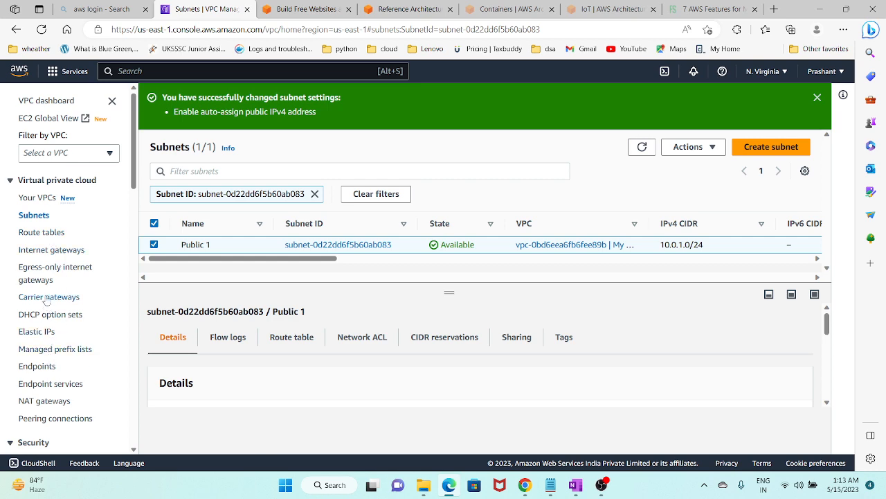
click(46, 251)
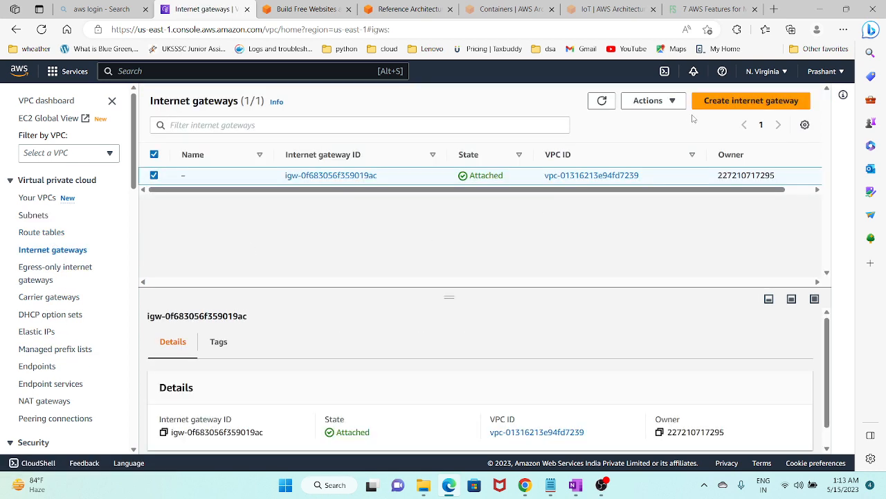
click(704, 104)
click(178, 258)
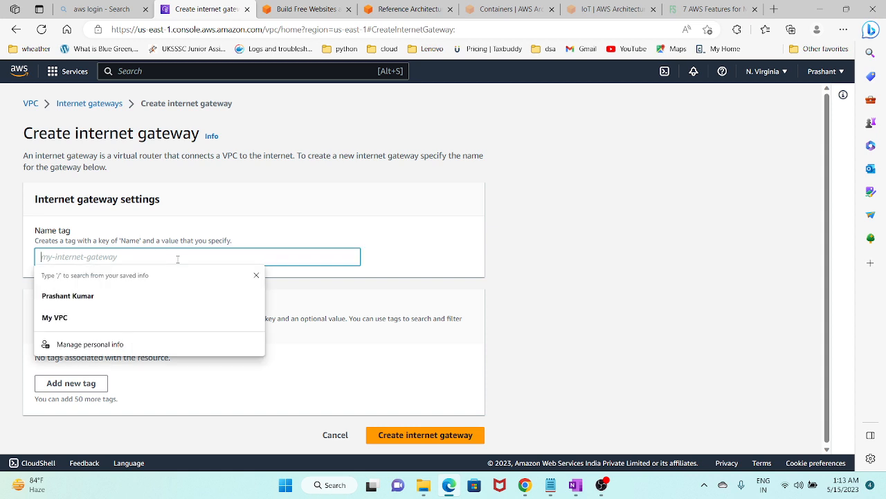
text(My IG)
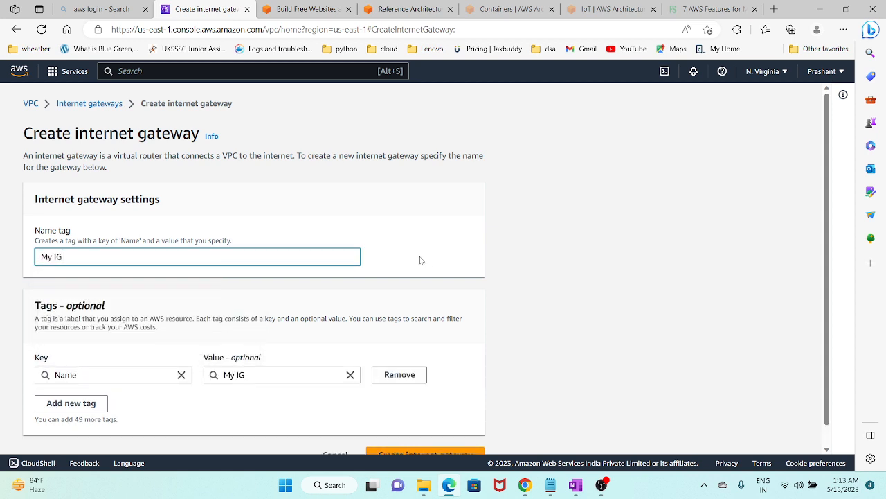
click(428, 260)
scroll(429, 319, down, 1)
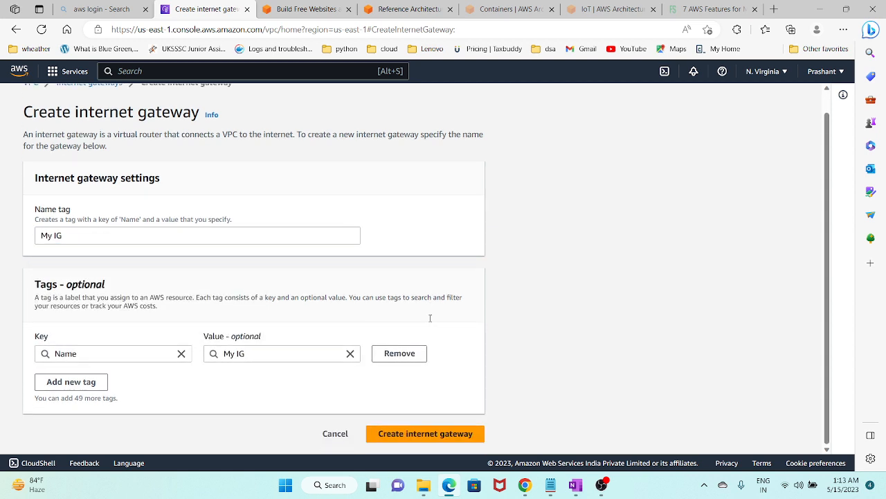
click(451, 433)
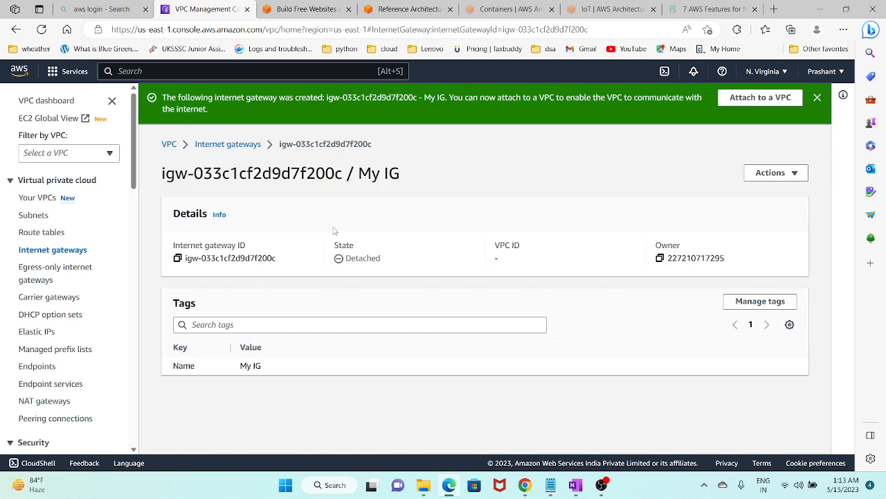
- Review the architecture diagram and the Task 4 route table instructions in the OneNote lab notes
click(576, 484)
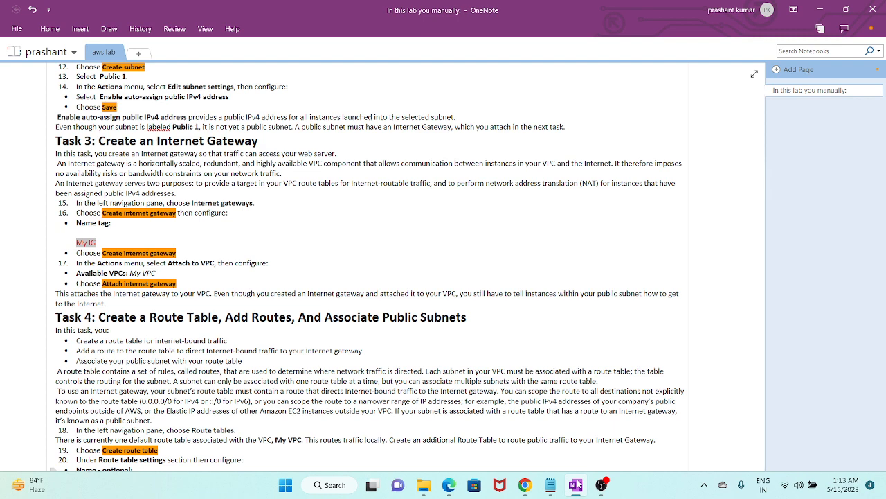
scroll(216, 204, down, 4)
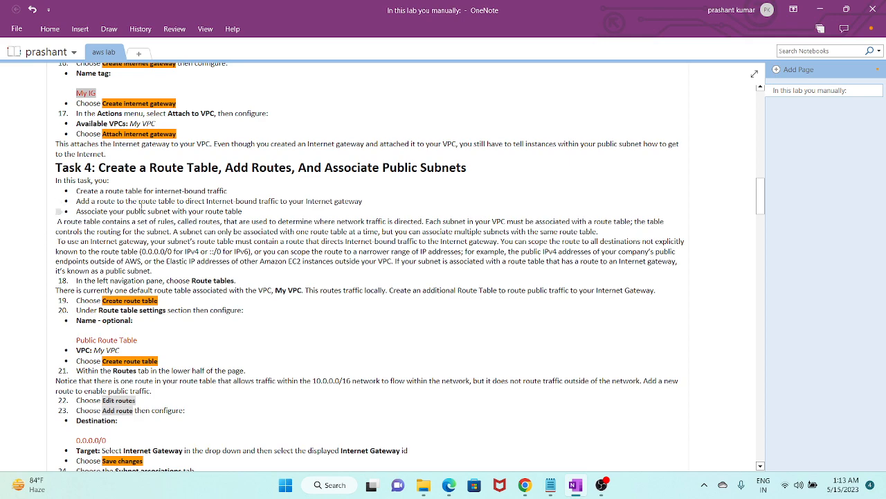
scroll(126, 185, up, 6)
scroll(125, 185, up, 15)
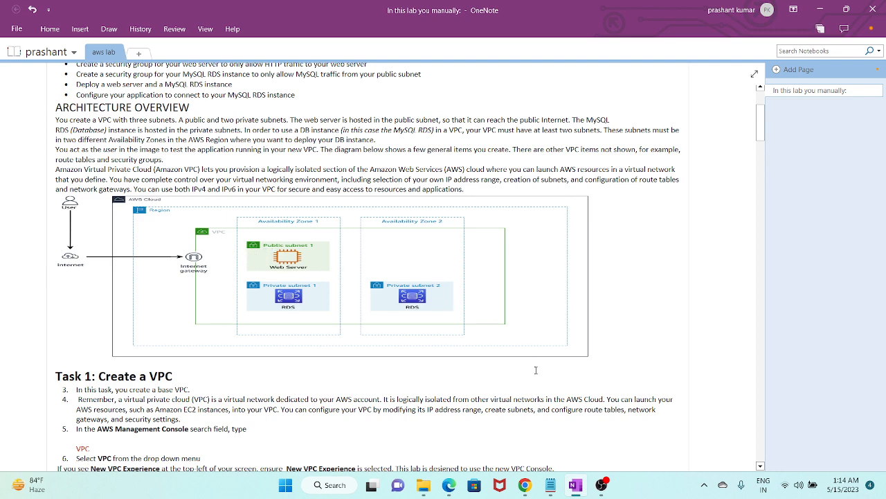
scroll(368, 306, down, 5)
scroll(369, 306, down, 4)
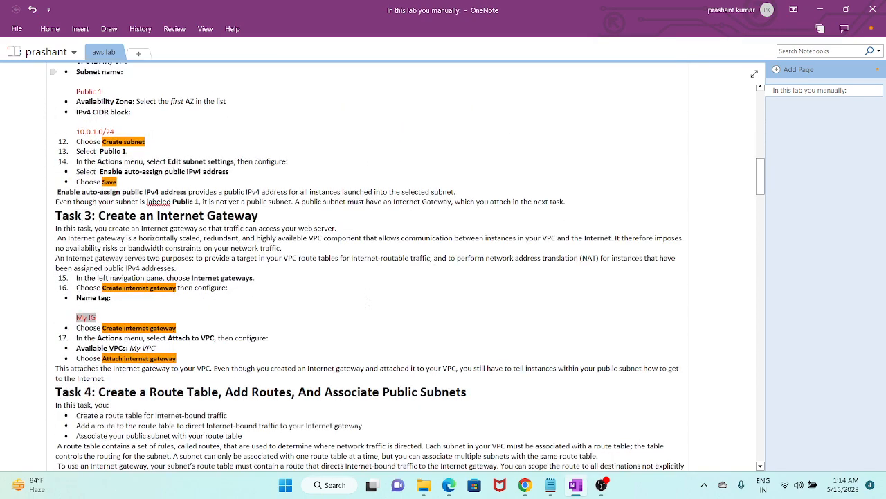
scroll(238, 321, down, 6)
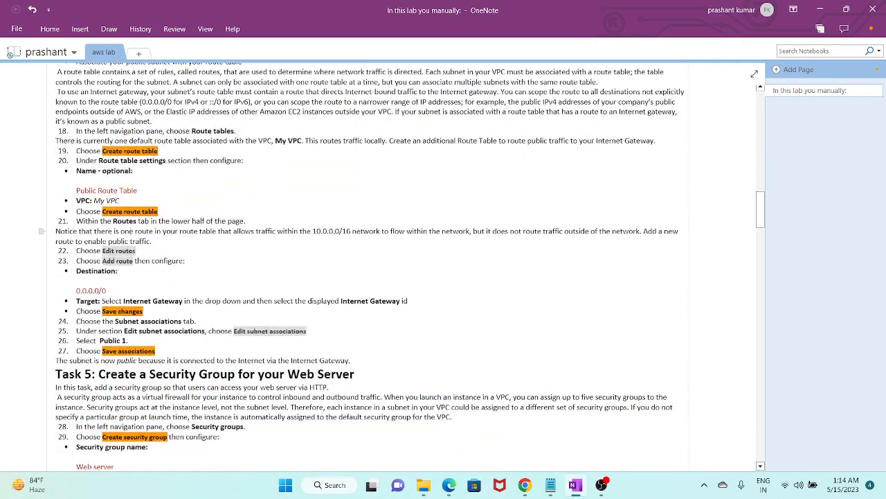
- Copy the route table name from Task 4 of the notes, and start a new route table named Public Route Table in the AWS console
drag(141, 191, 88, 190)
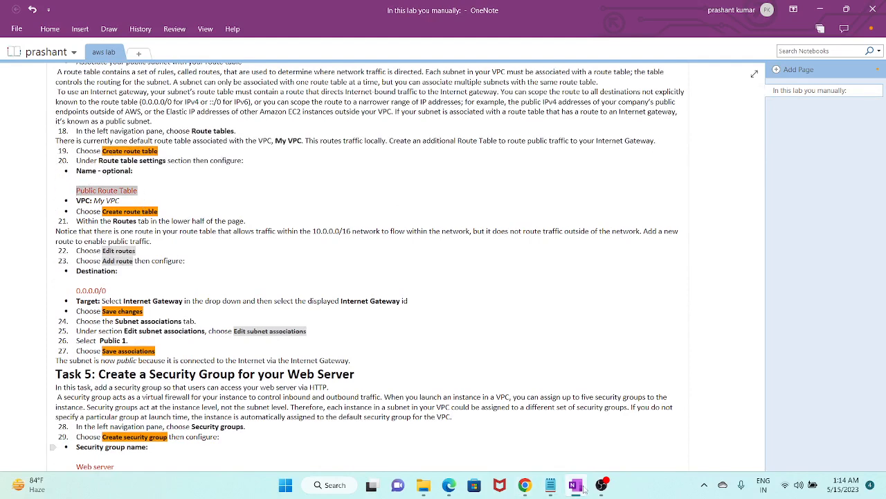
click(449, 485)
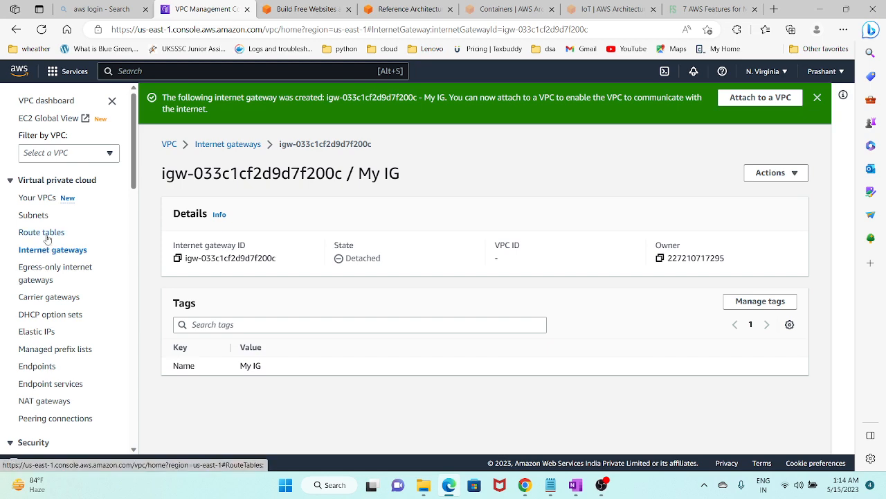
click(45, 234)
click(744, 98)
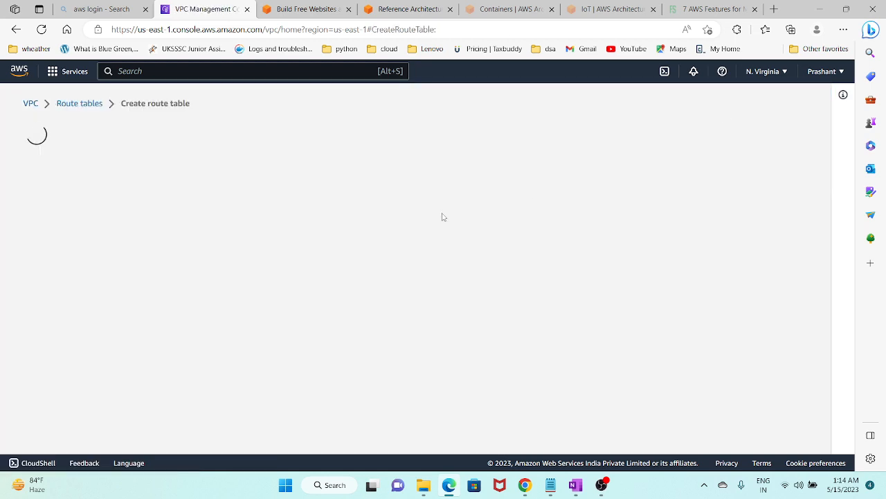
click(152, 240)
text(Public Route Table)
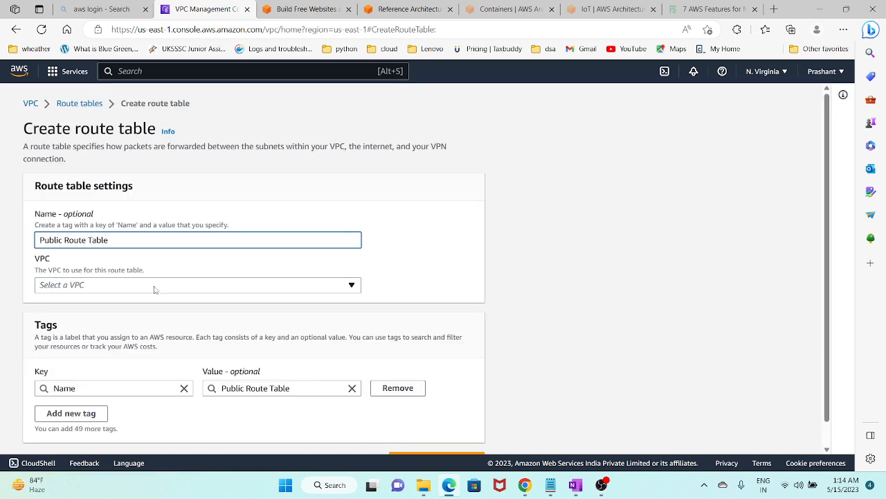
- Assign the new route table to My VPC and create it
click(154, 286)
click(156, 353)
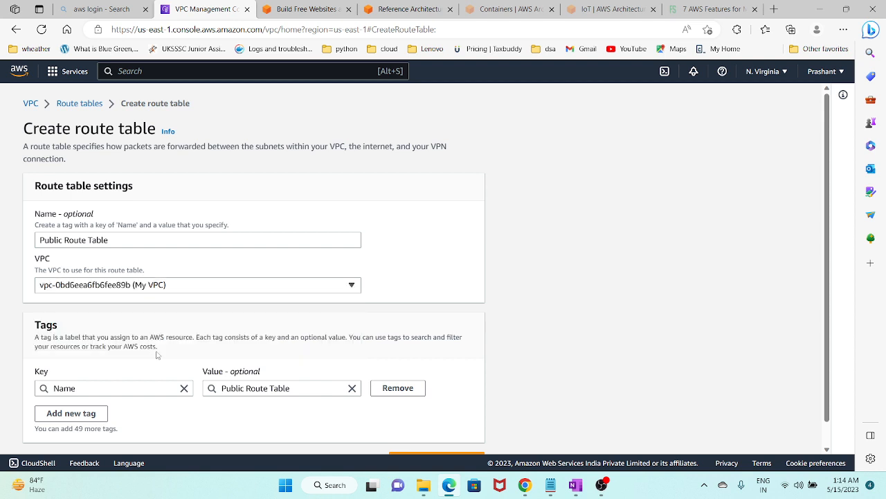
scroll(157, 355, down, 1)
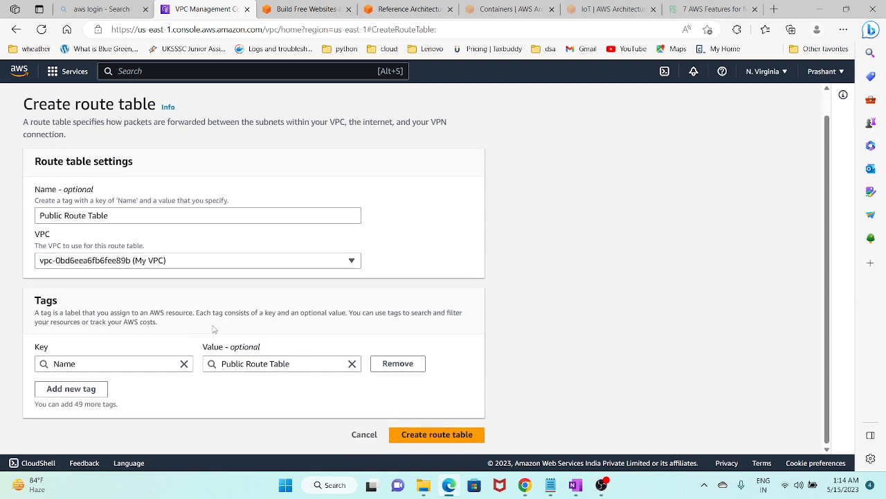
click(456, 435)
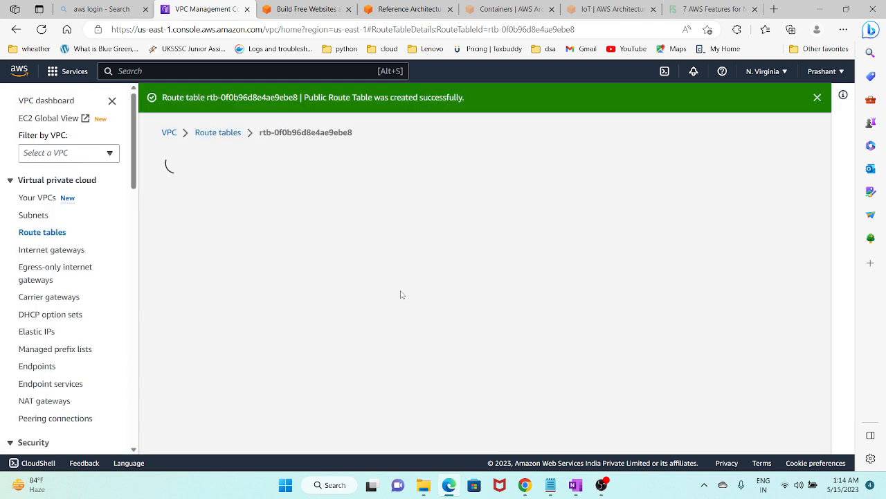
- Show the Public Route Table's subnet associations, and check them against the Task 4 association instructions in the OneNote lab notes
scroll(400, 294, down, 1)
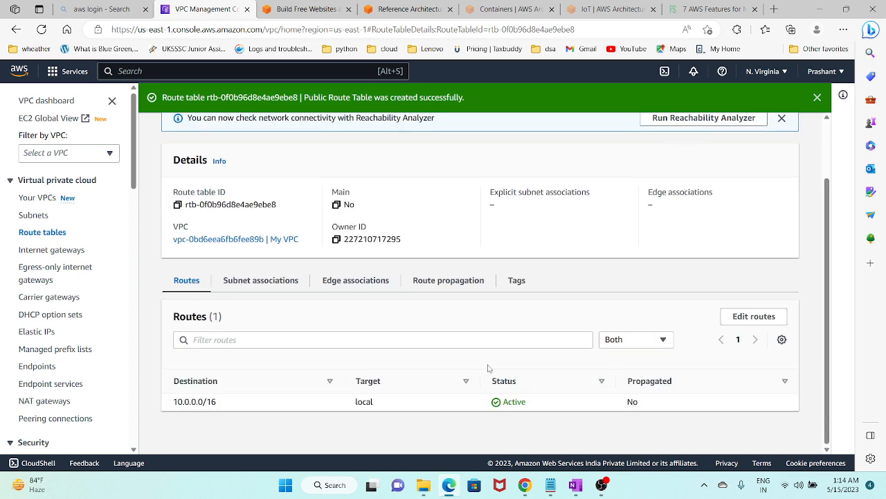
click(275, 284)
scroll(330, 337, down, 2)
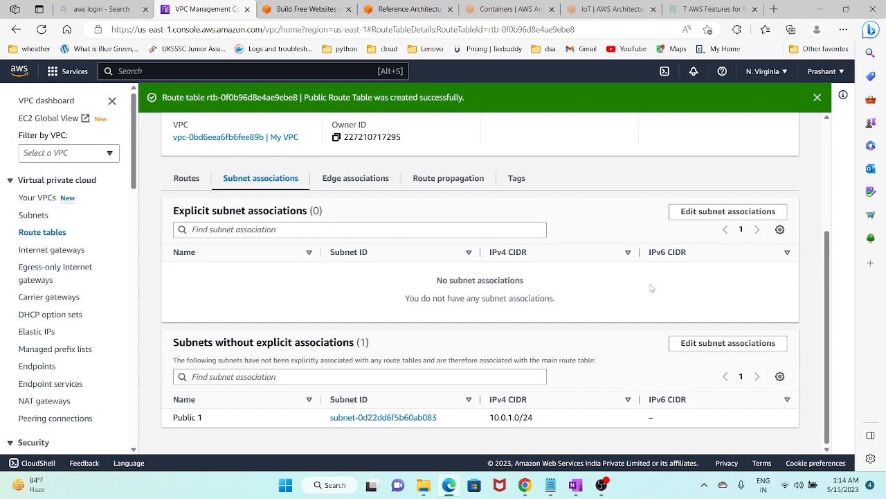
click(576, 485)
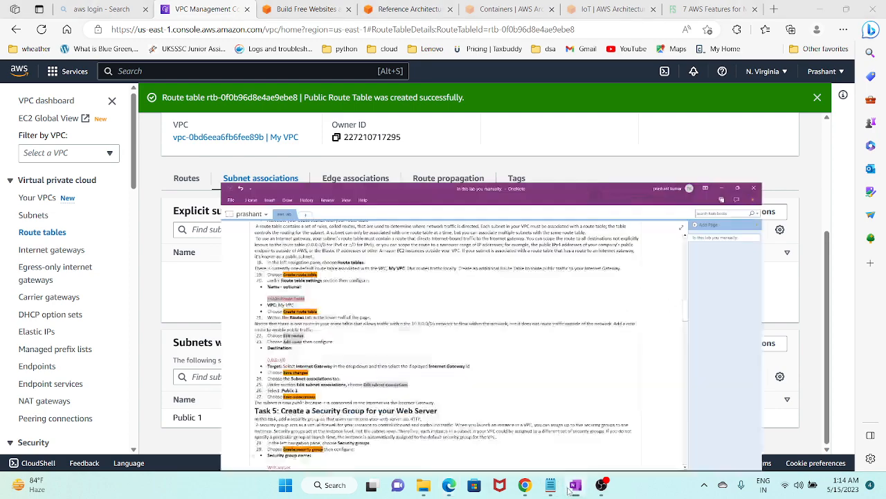
scroll(210, 368, down, 2)
scroll(169, 270, up, 2)
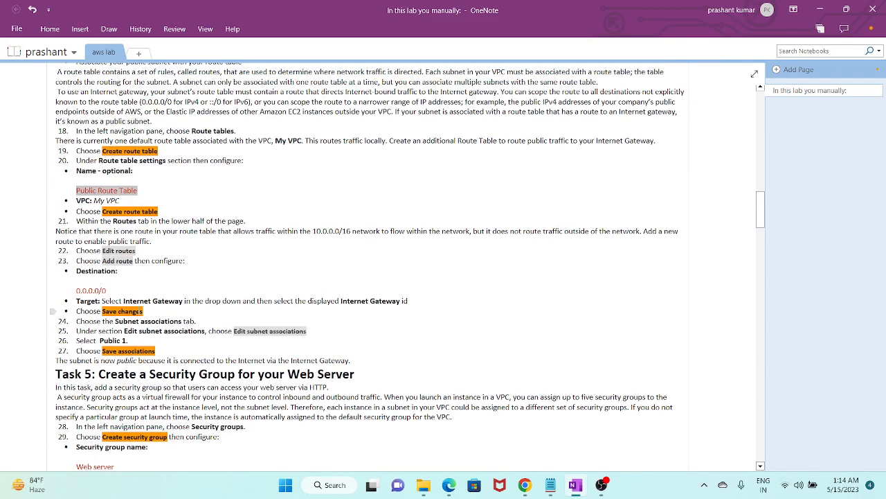
click(225, 333)
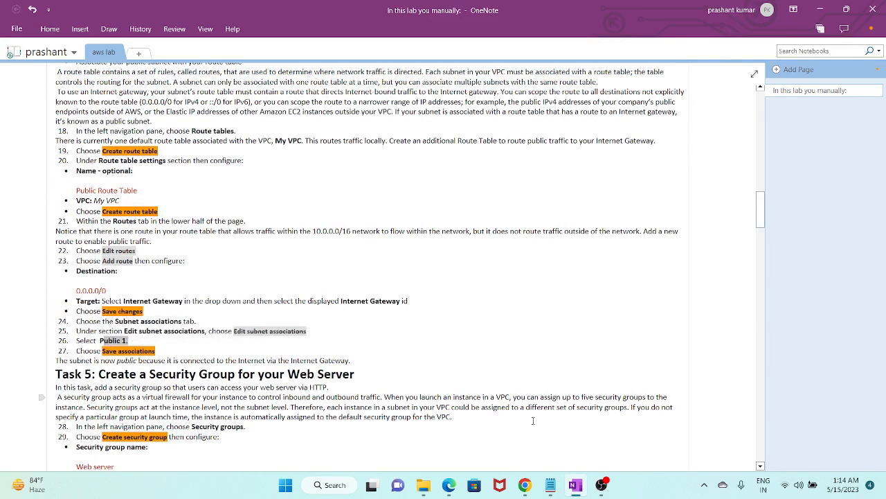
click(577, 486)
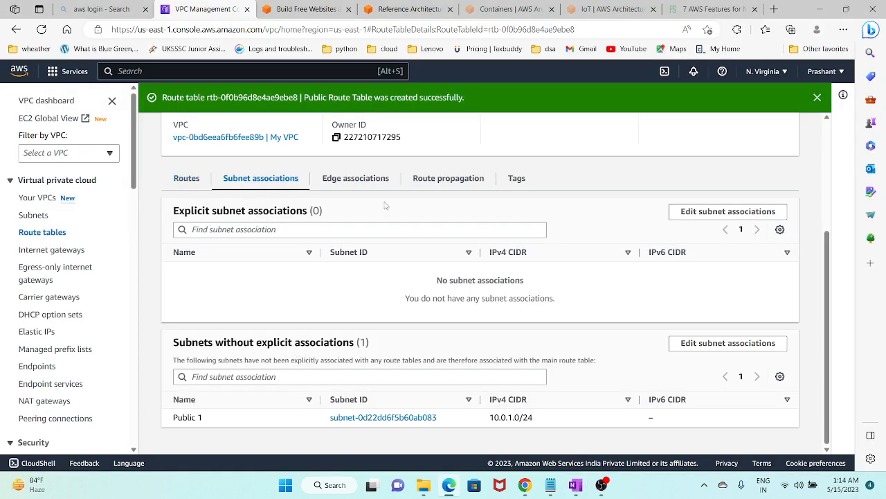
- Associate the Public 1 subnet with the Public Route Table in the AWS console and save the association
click(720, 214)
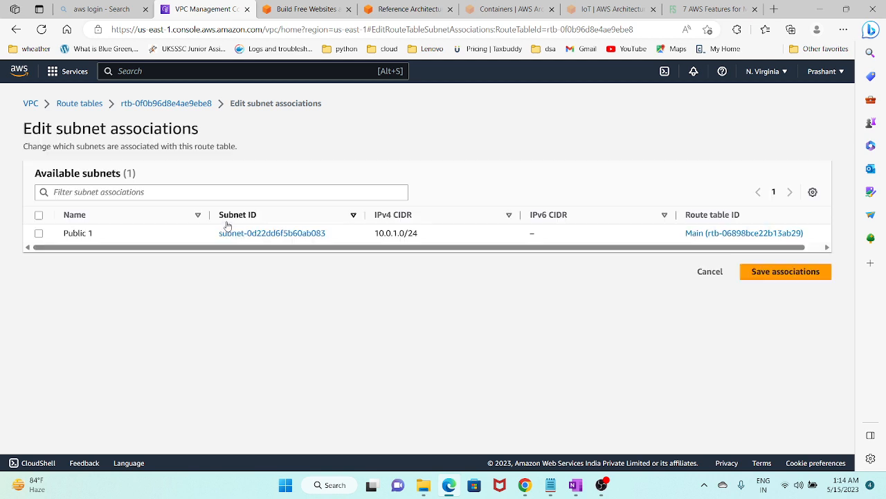
click(38, 234)
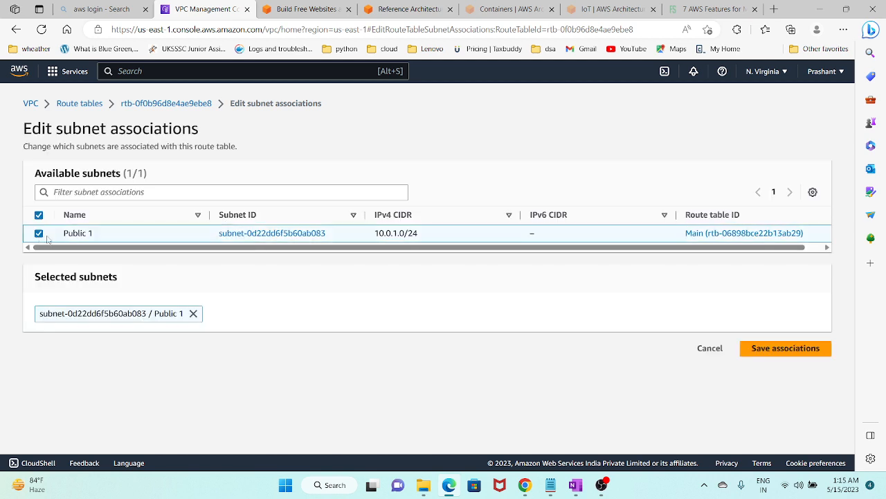
click(783, 349)
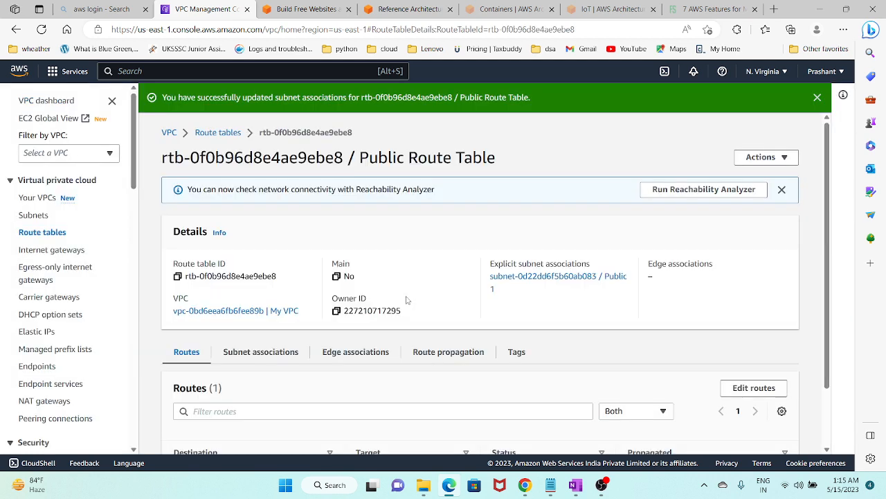
scroll(407, 300, down, 2)
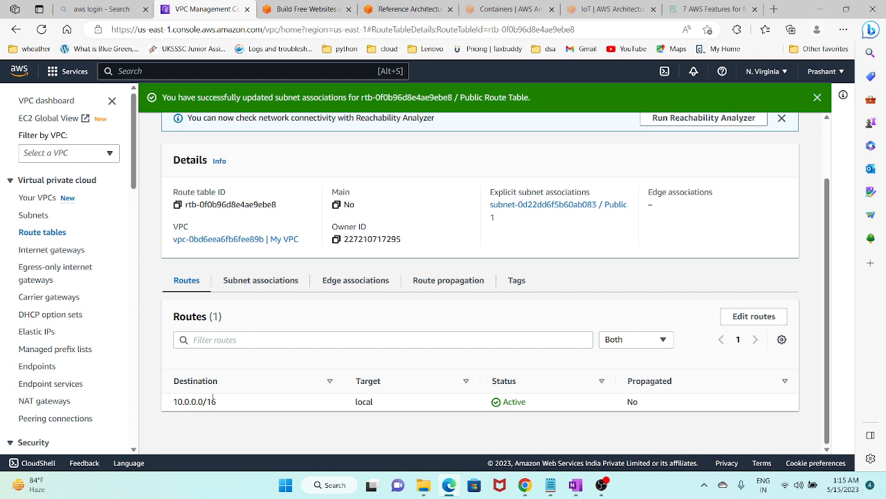
- Check the Task 4 route instructions in the OneNote notes, and start a new route for the Public Route Table in the AWS console
scroll(228, 384, up, 1)
scroll(238, 378, down, 1)
click(576, 485)
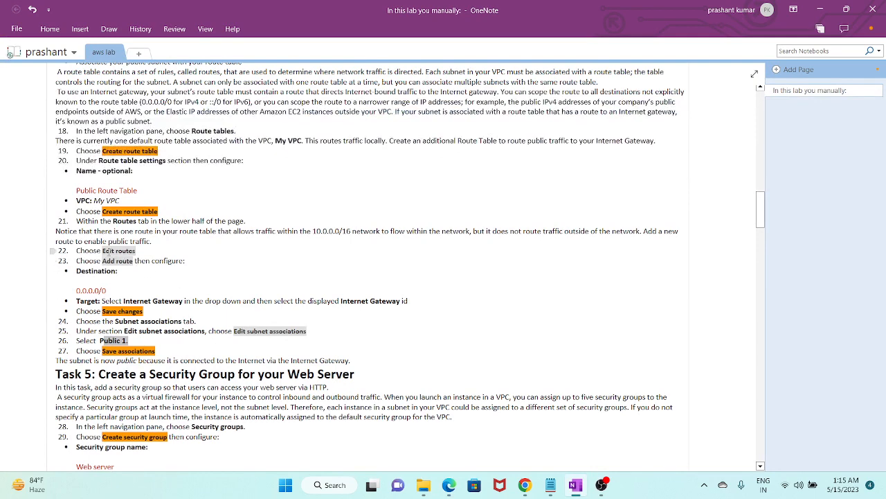
drag(103, 250, 147, 250)
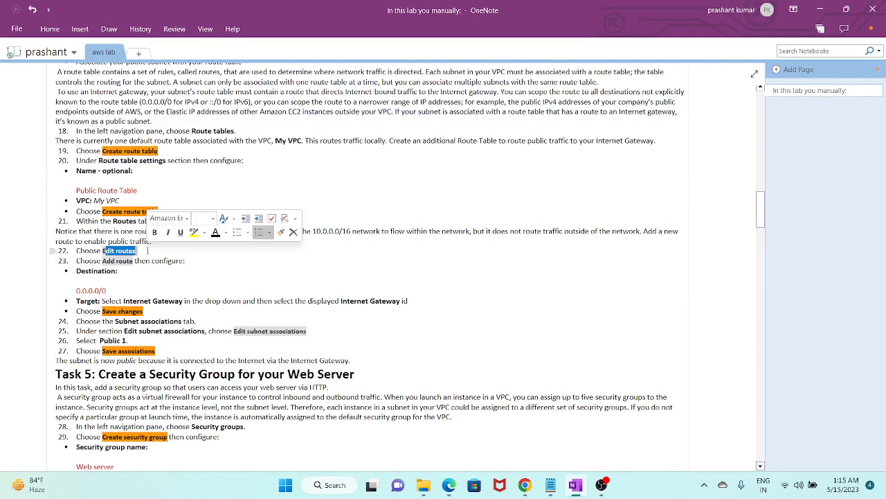
click(575, 485)
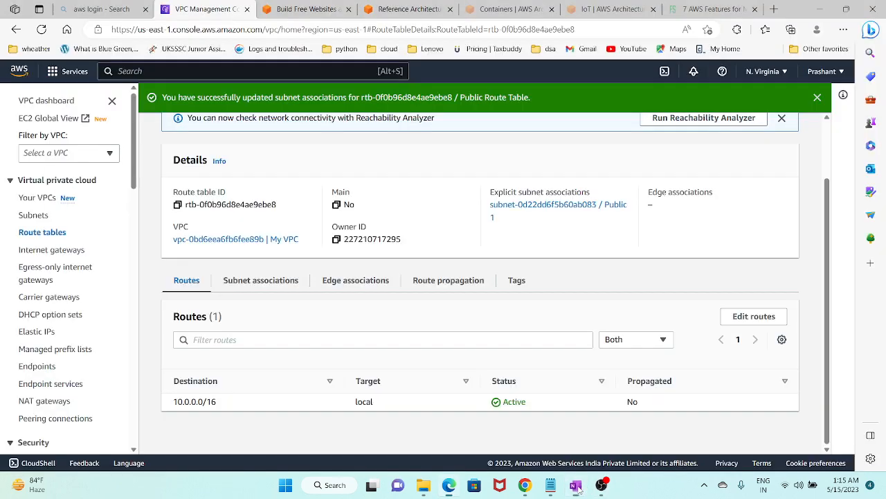
click(757, 316)
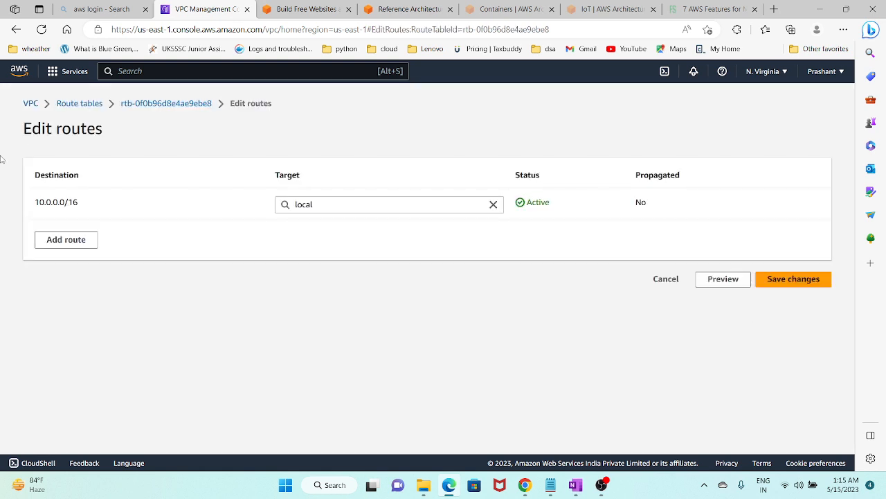
click(67, 240)
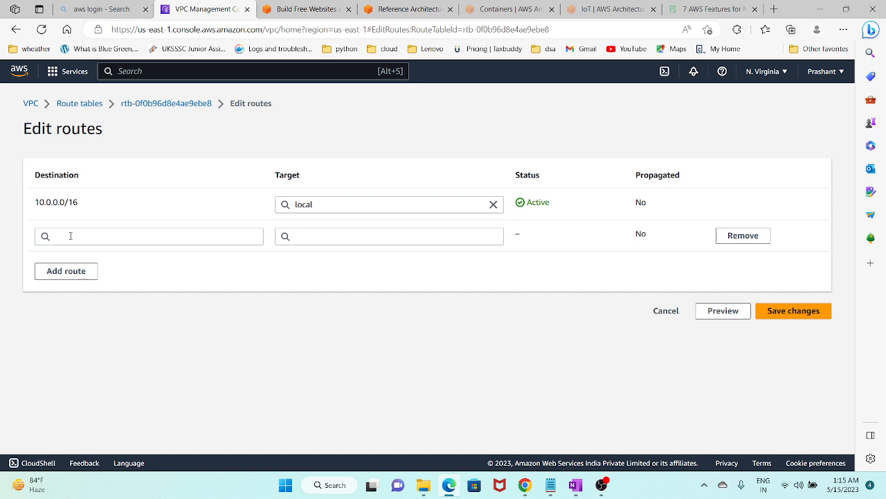
- Review the architecture diagram and the Task 4 explanation of internet-bound routes in the OneNote lab notes
click(576, 484)
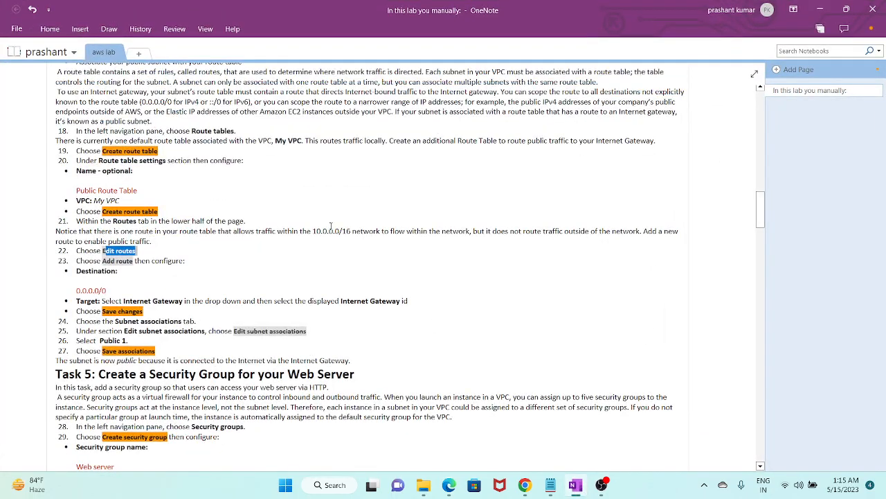
scroll(330, 227, up, 15)
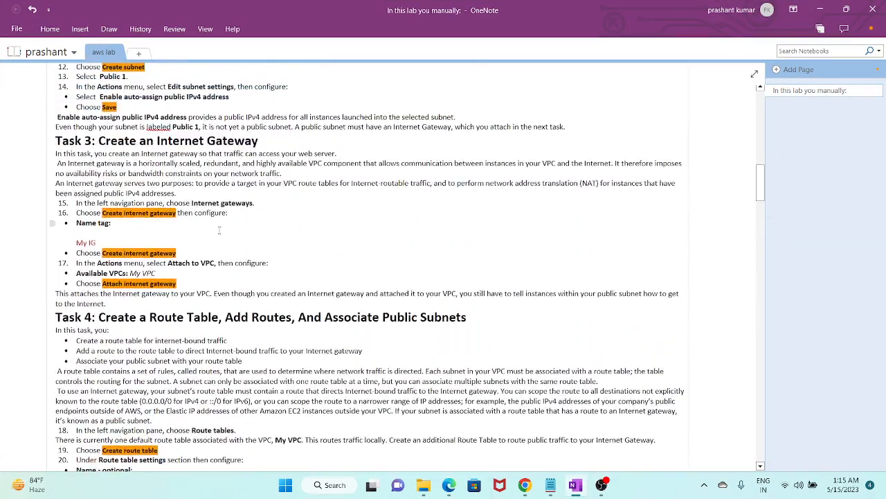
scroll(206, 231, up, 10)
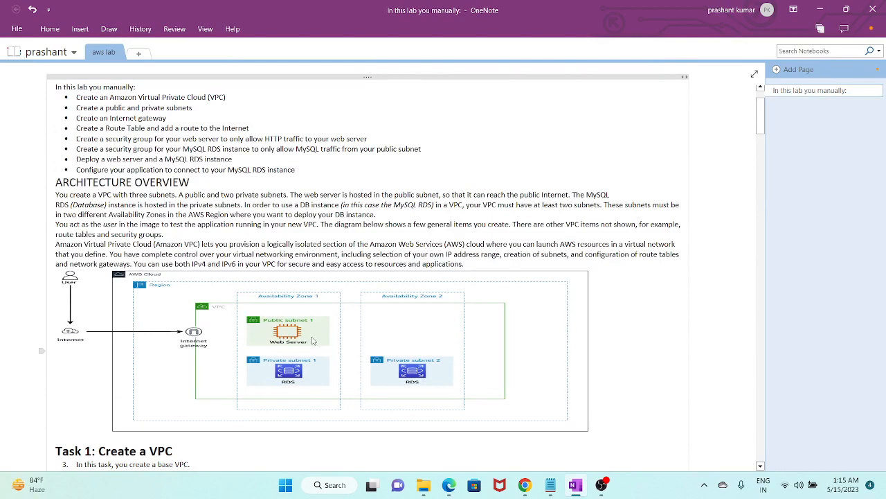
scroll(268, 338, down, 5)
scroll(268, 334, down, 5)
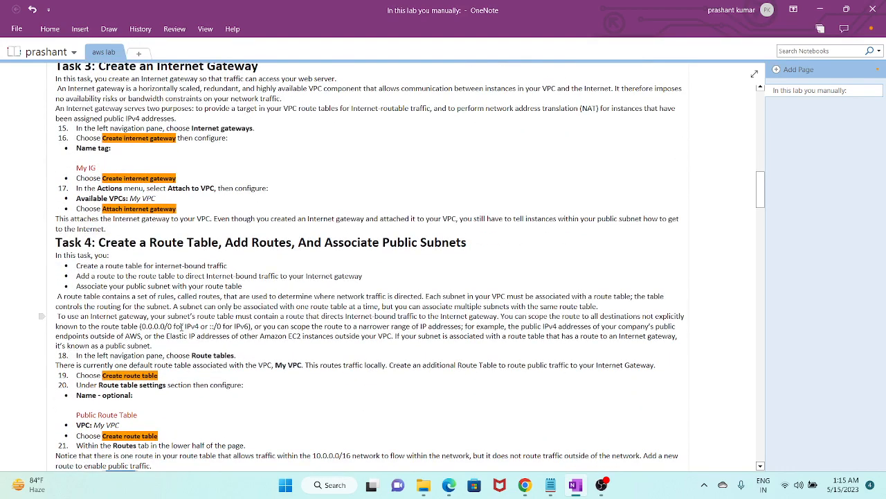
drag(182, 326, 141, 326)
scroll(141, 325, down, 3)
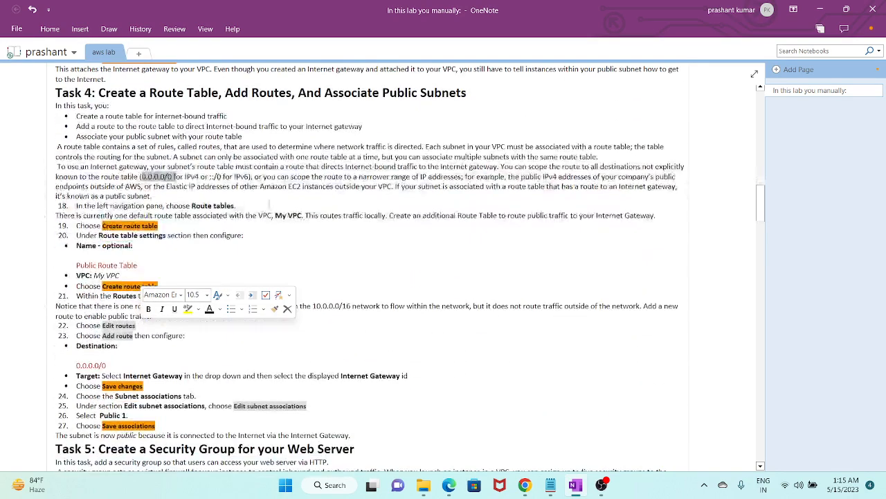
click(260, 192)
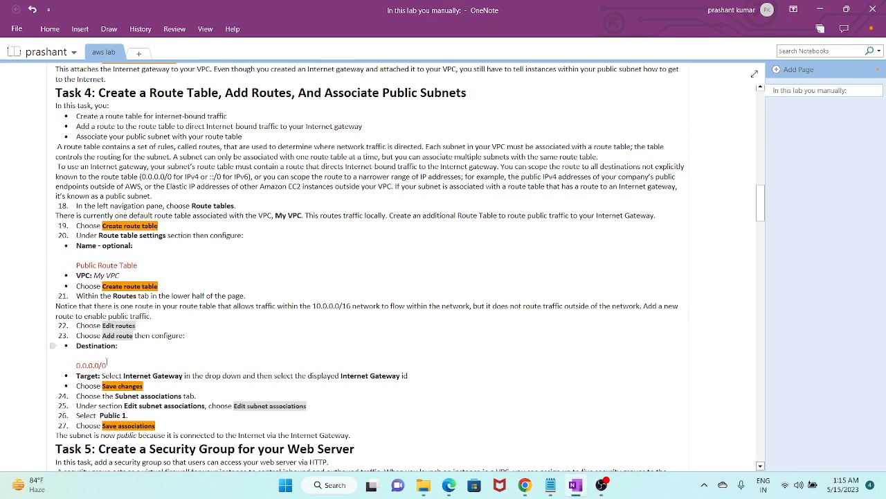
- Copy the destination 0.0.0.0/0 from the Task 4 notes and enter it as the new route's destination in the AWS console
drag(107, 363, 73, 364)
key(ctrl+c)
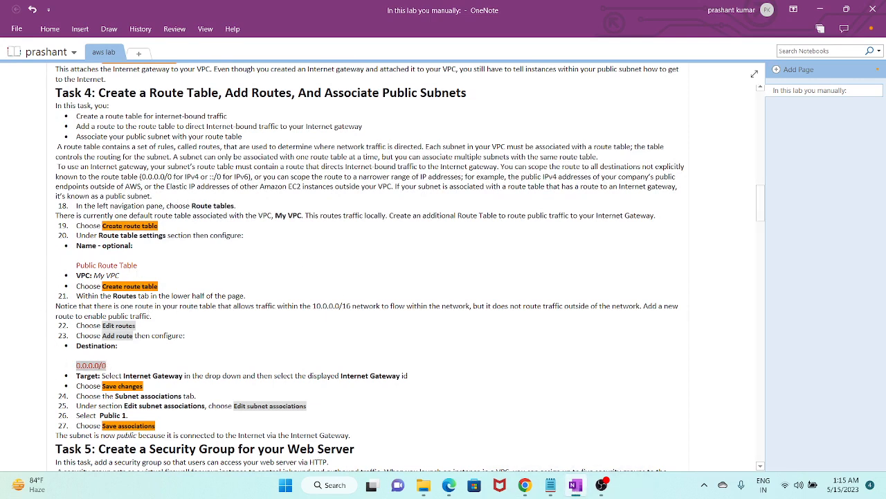
key(alt+Tab)
click(188, 239)
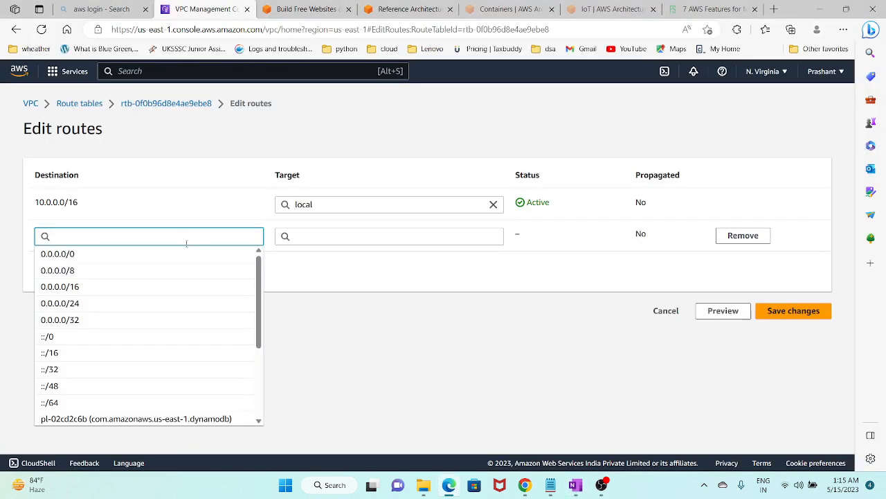
key(ctrl+v)
click(154, 261)
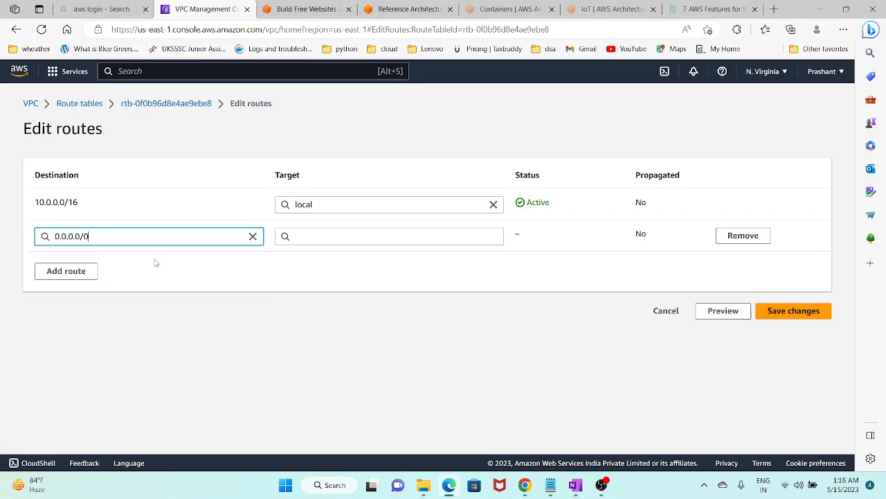
- Try to set the new route's target to an internet gateway, and check the target instruction in the OneNote notes
click(315, 234)
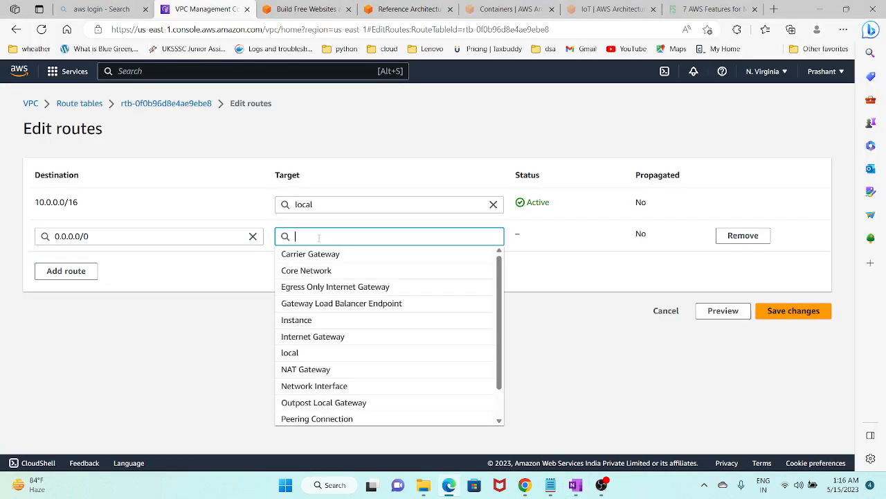
click(344, 338)
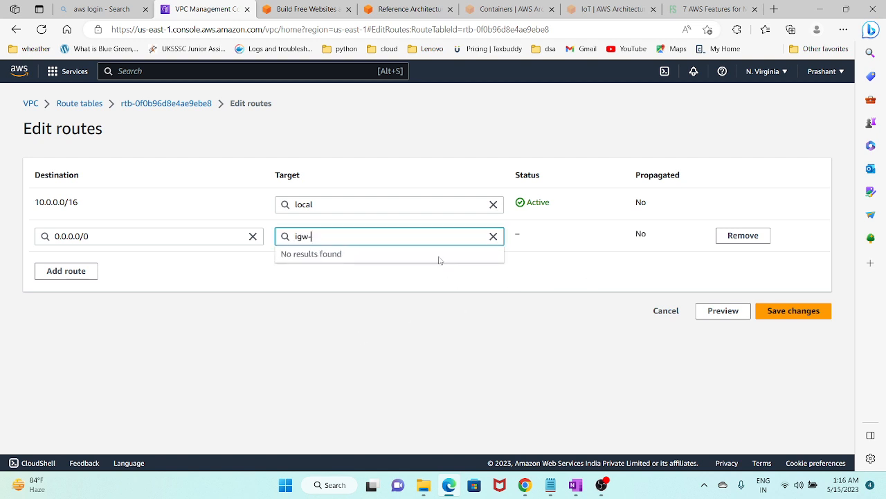
key(BackSpace)
key(BackSpace)
key(BackSpace)
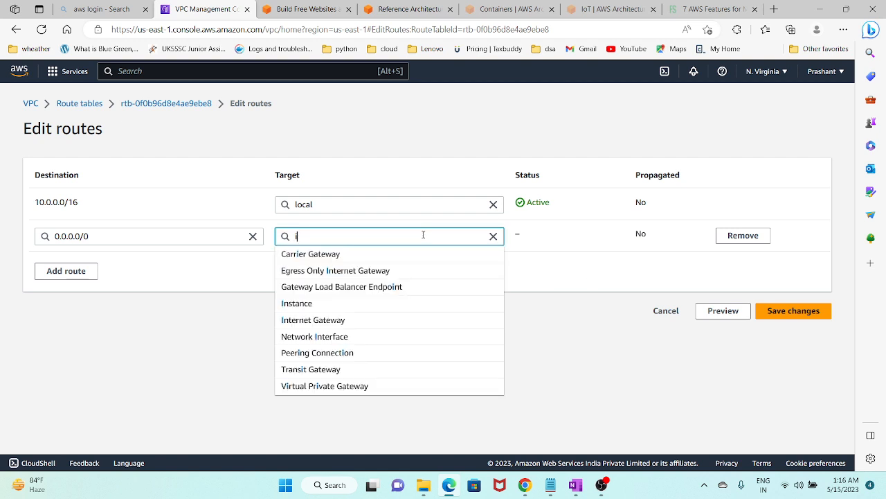
click(386, 322)
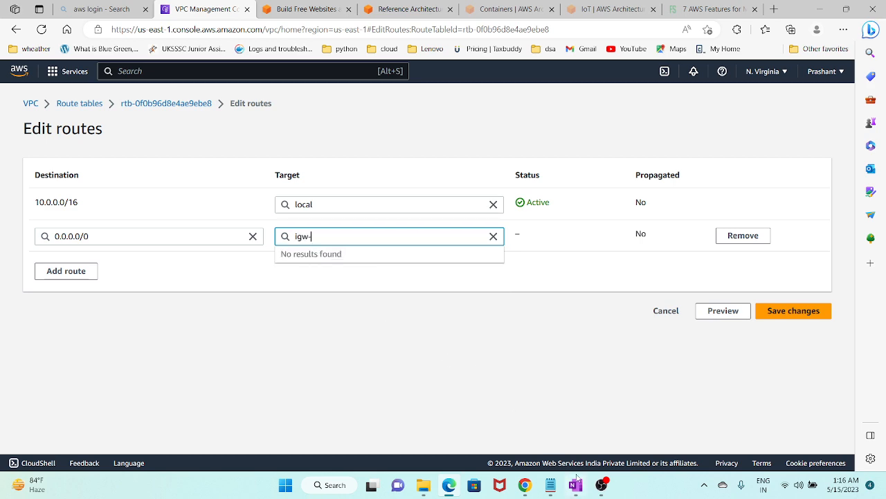
click(578, 484)
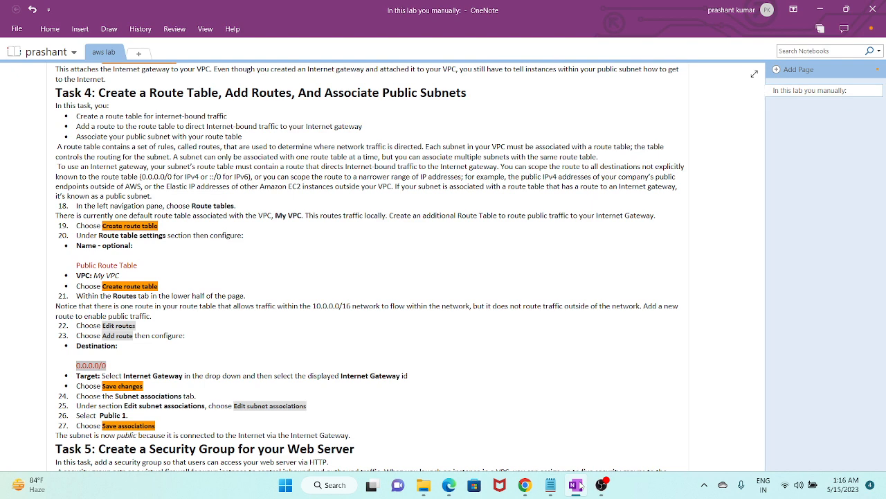
click(576, 484)
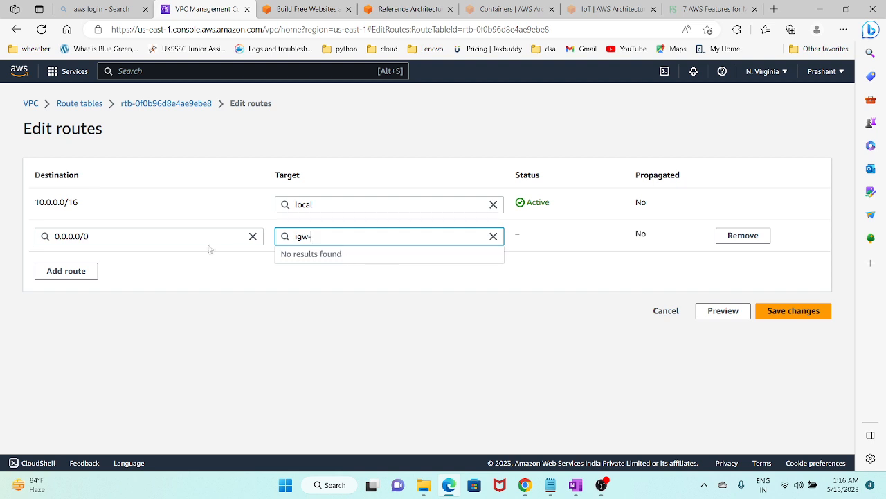
- Clear the new route's target in the AWS console, choose Internet Gateway again, and try to save the route changes
click(235, 273)
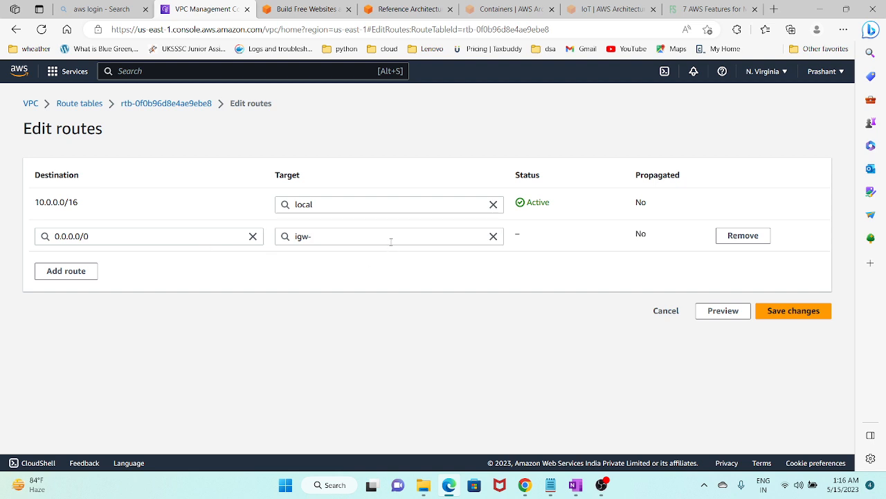
click(391, 242)
click(493, 236)
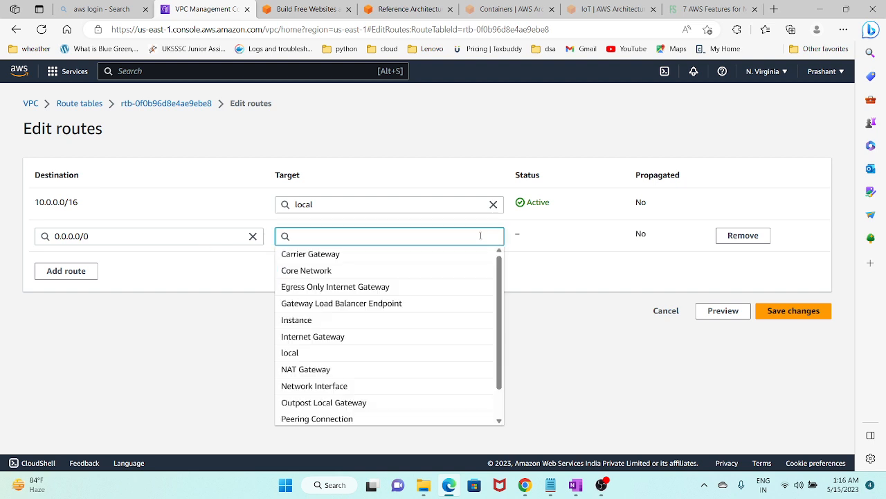
scroll(439, 285, down, 2)
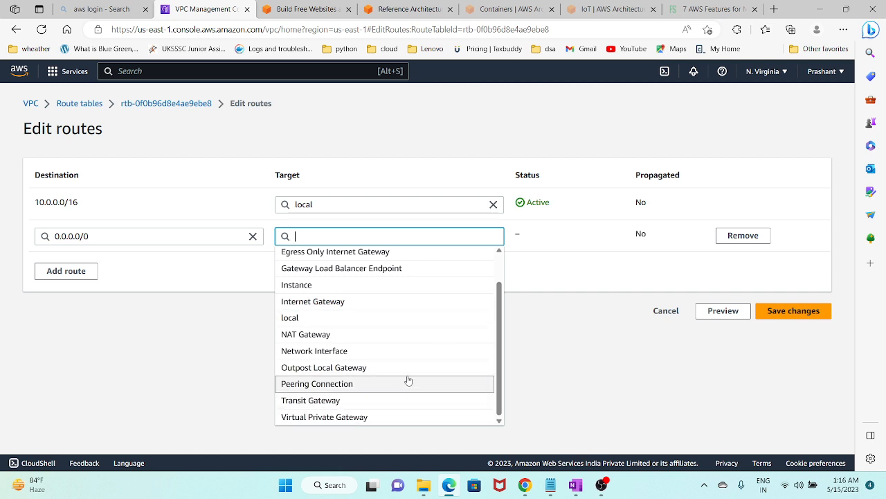
click(399, 308)
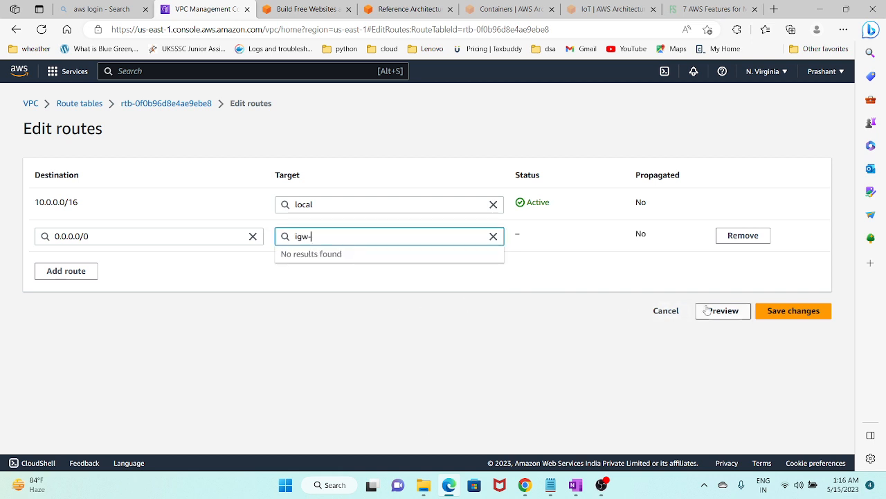
click(786, 312)
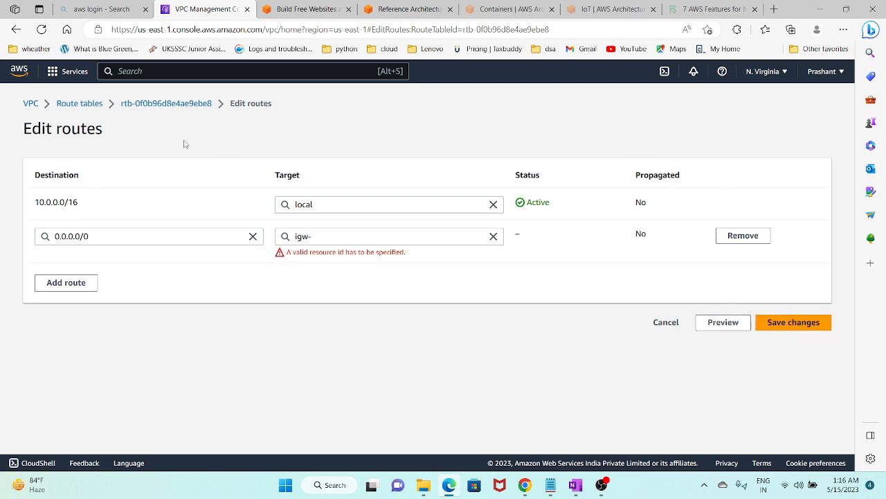
- Attach the My IG internet gateway to My VPC
click(32, 105)
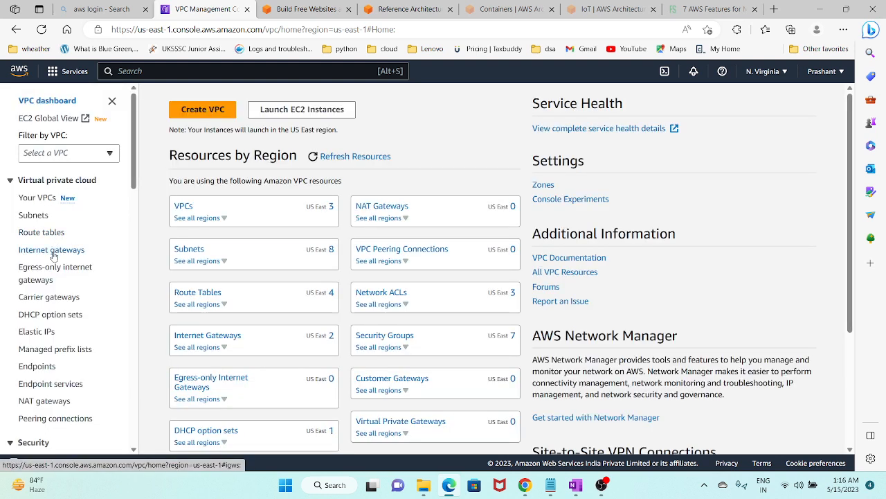
click(67, 255)
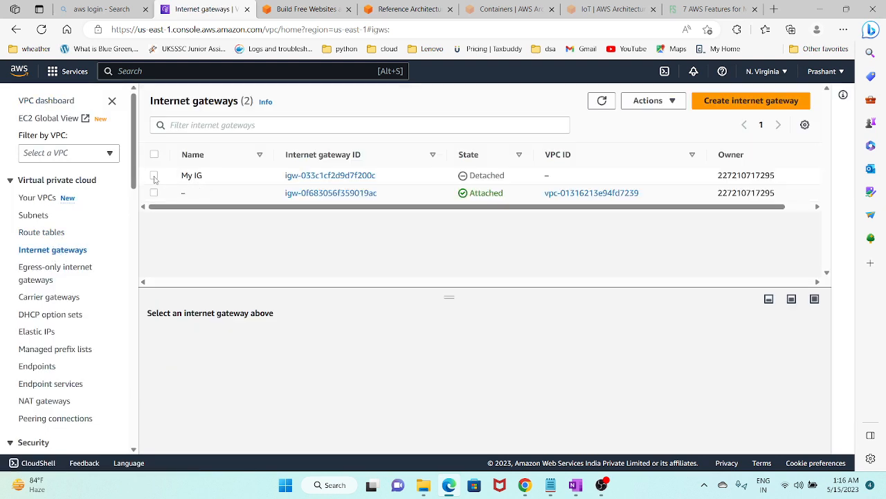
click(154, 177)
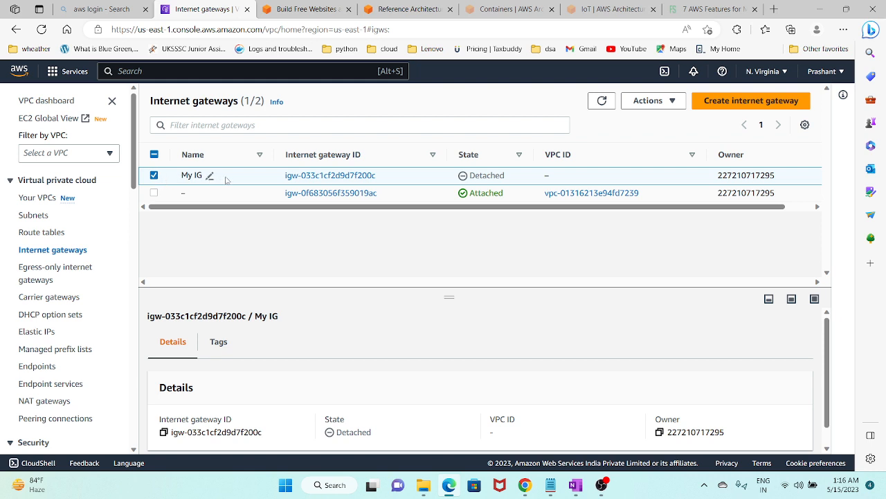
drag(226, 180, 179, 180)
click(655, 102)
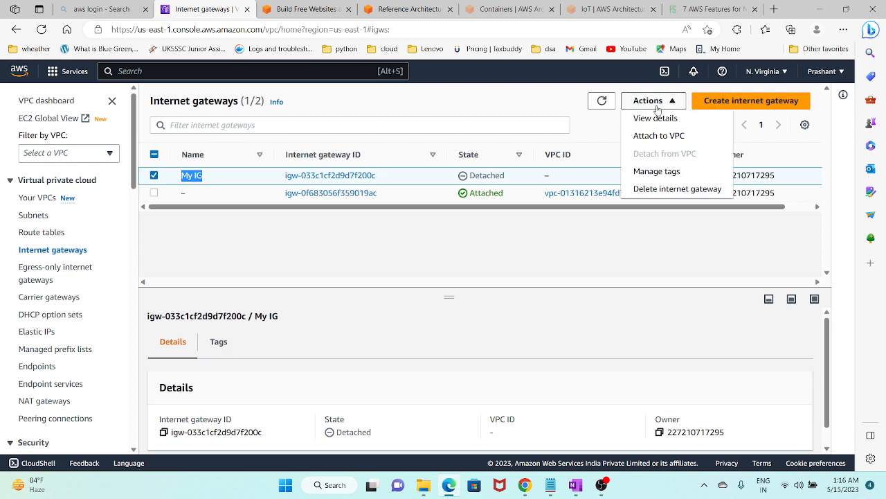
click(660, 136)
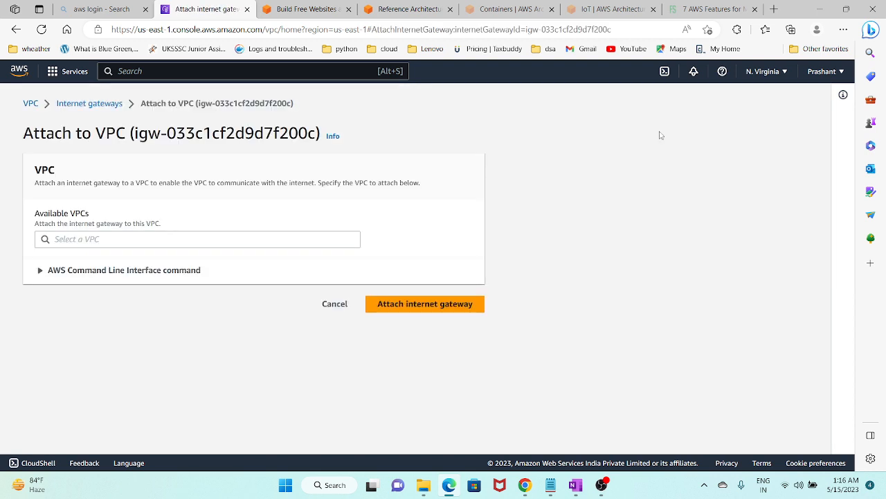
click(171, 238)
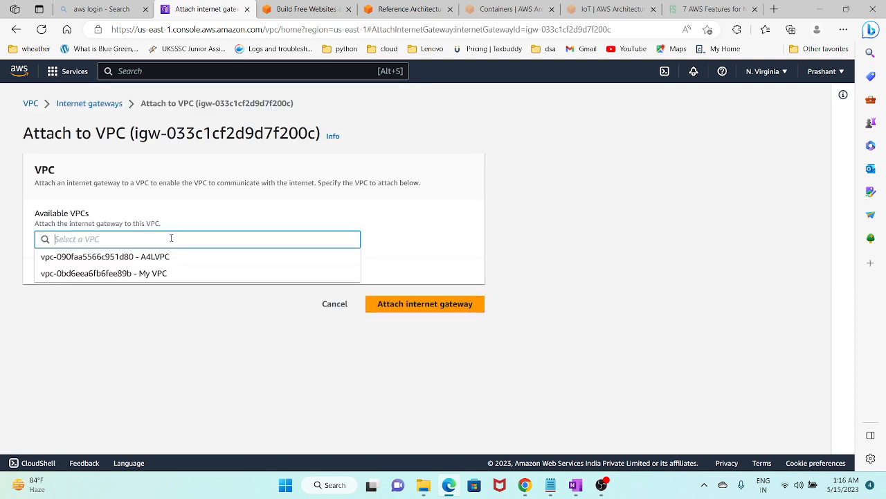
click(172, 273)
click(457, 309)
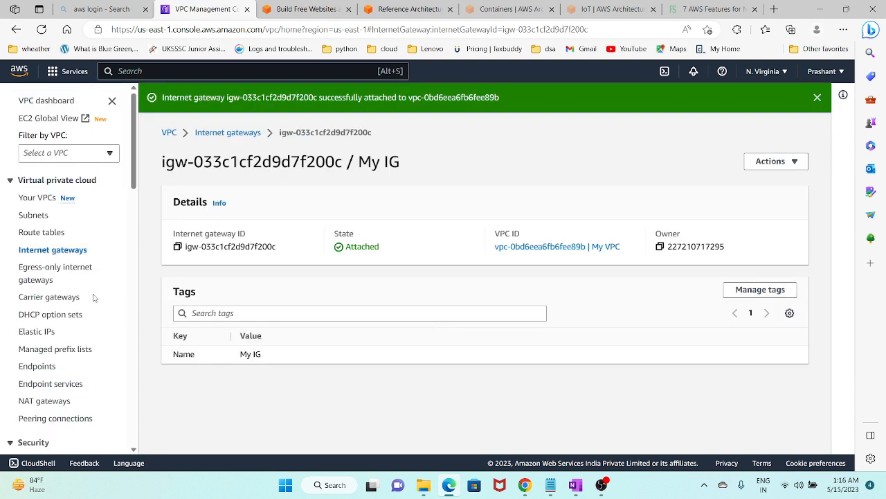
- Open the routes of the Public Route Table for editing
click(47, 235)
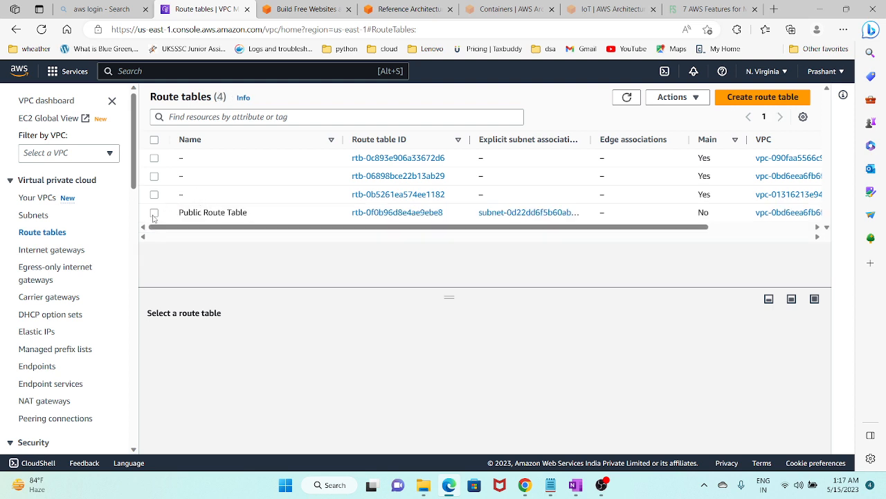
click(154, 213)
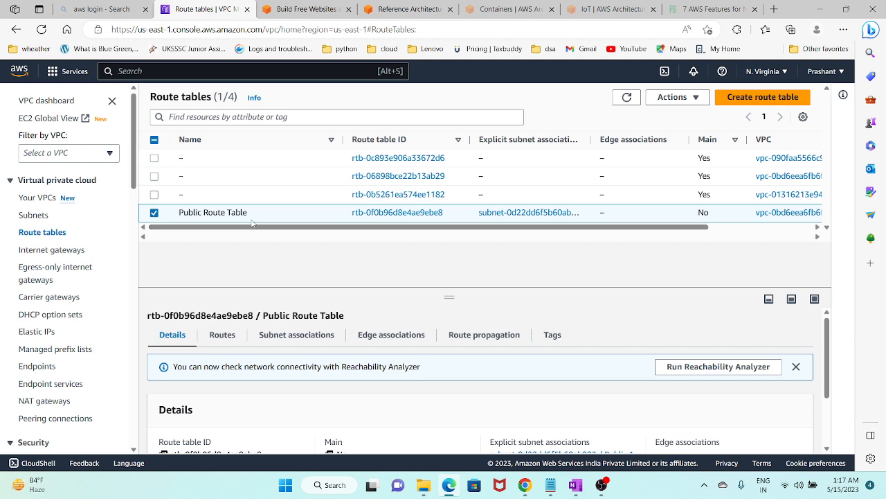
scroll(294, 349, down, 2)
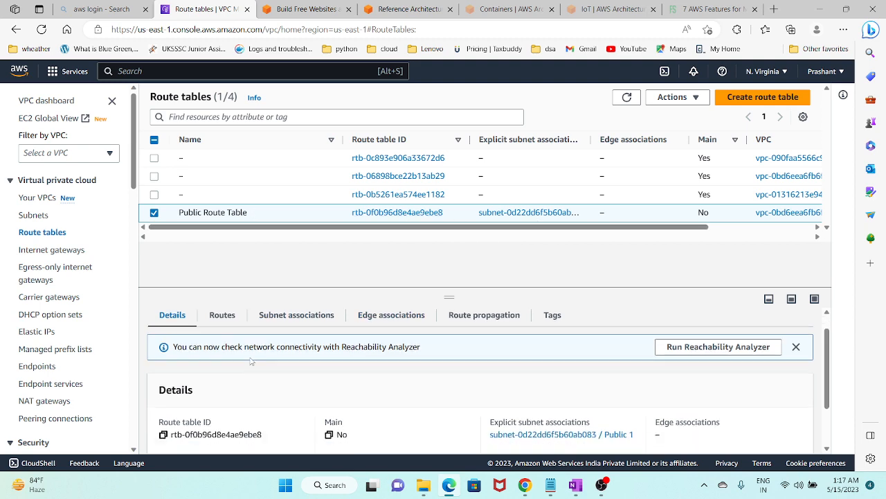
scroll(247, 365, up, 2)
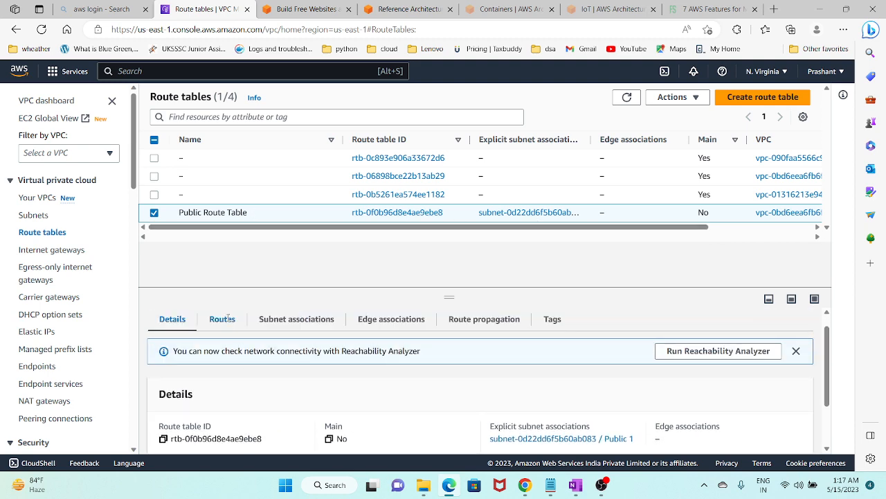
click(229, 320)
scroll(288, 365, down, 2)
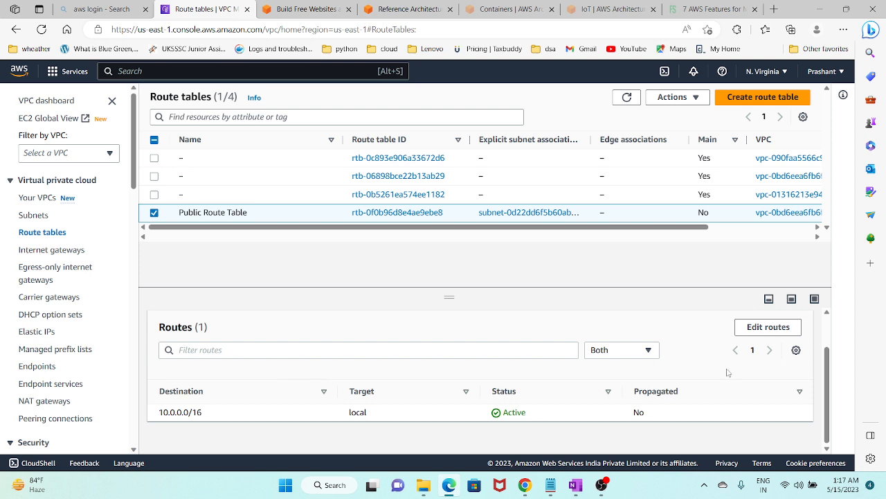
click(762, 329)
- Add a route with destination 0.0.0.0/0 and the My IG internet gateway as target, and save the changes
click(67, 240)
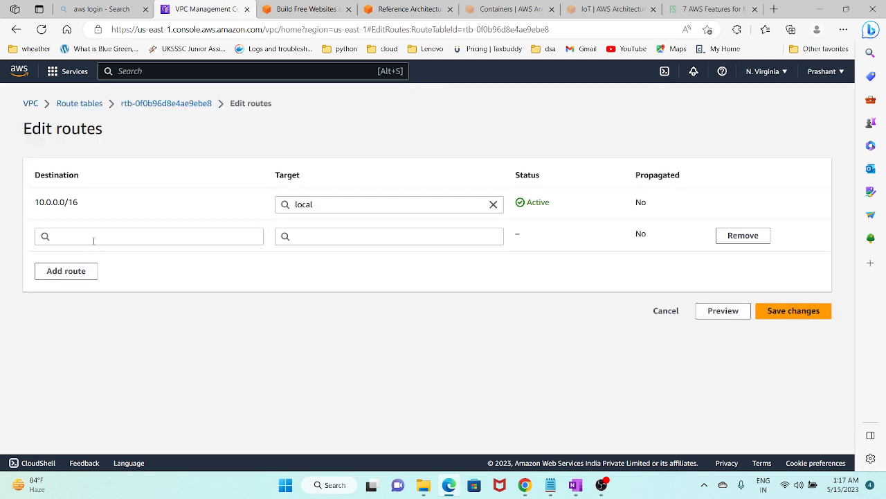
click(93, 240)
click(89, 257)
click(350, 239)
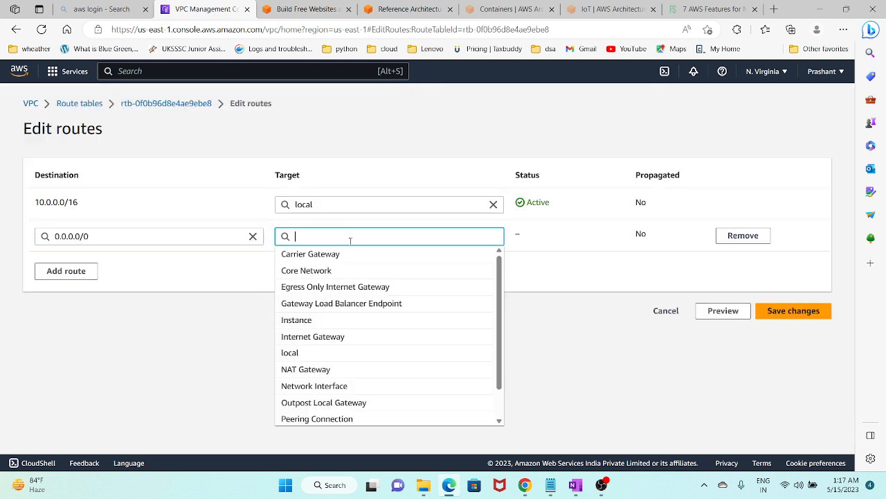
click(358, 337)
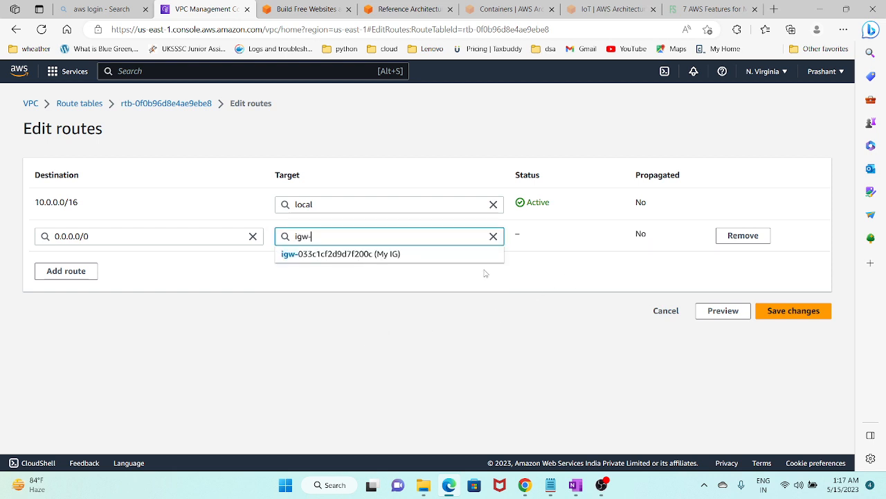
click(436, 253)
click(803, 311)
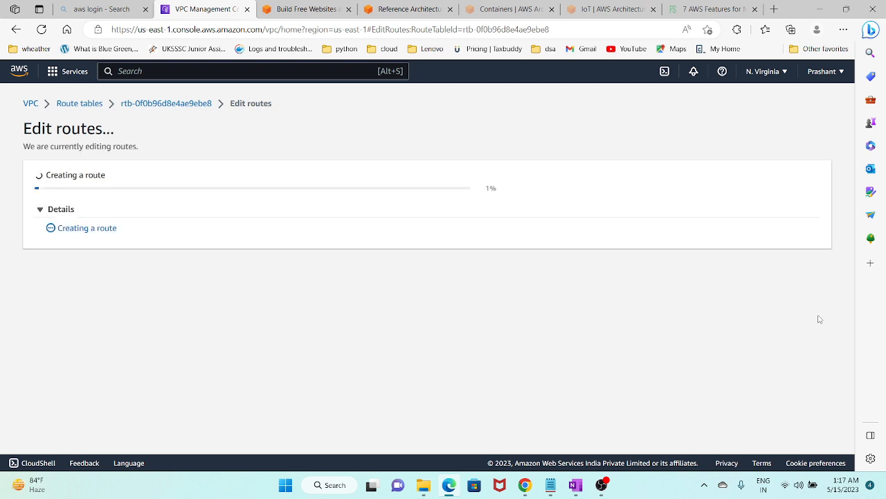
scroll(457, 332, down, 2)
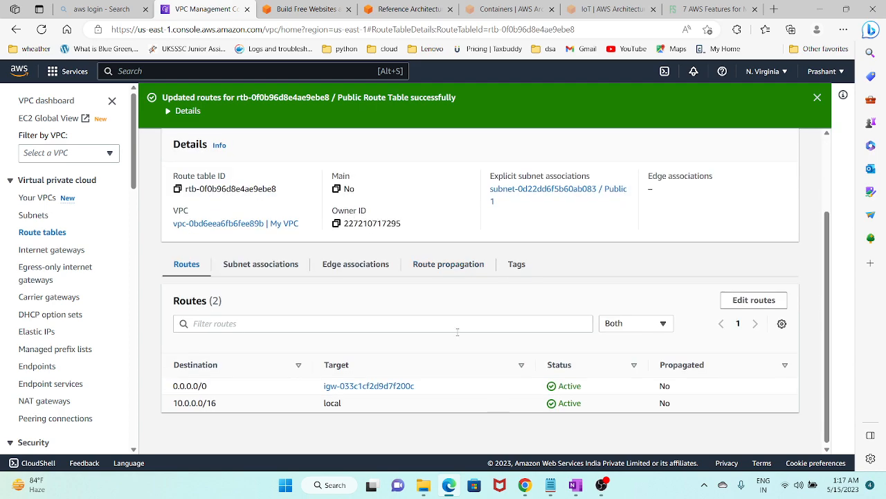
- Switch to the OneNote lab notes and review the Task 4 and Task 5 instructions and the architecture diagram
click(576, 484)
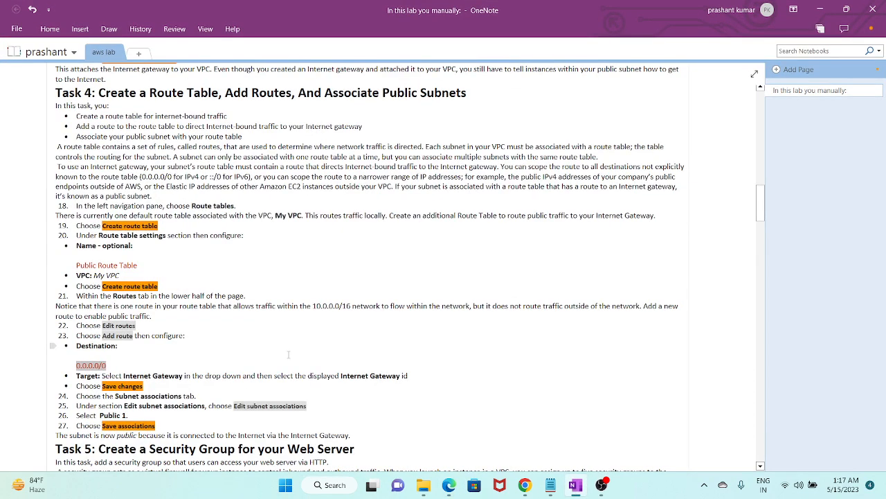
scroll(143, 361, down, 3)
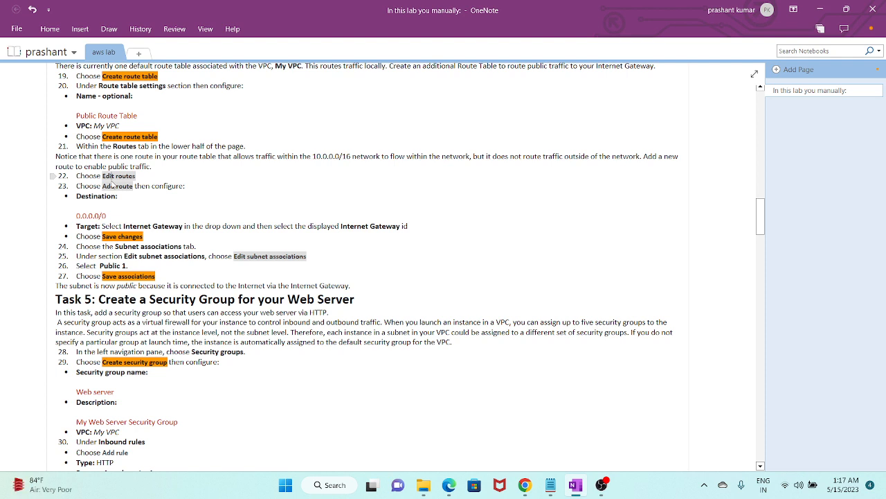
drag(113, 156, 678, 156)
scroll(156, 247, down, 3)
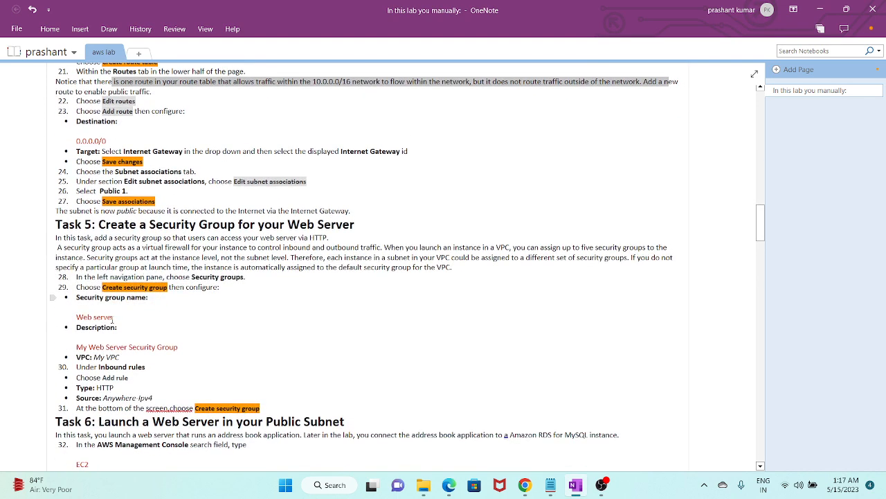
drag(113, 317, 70, 318)
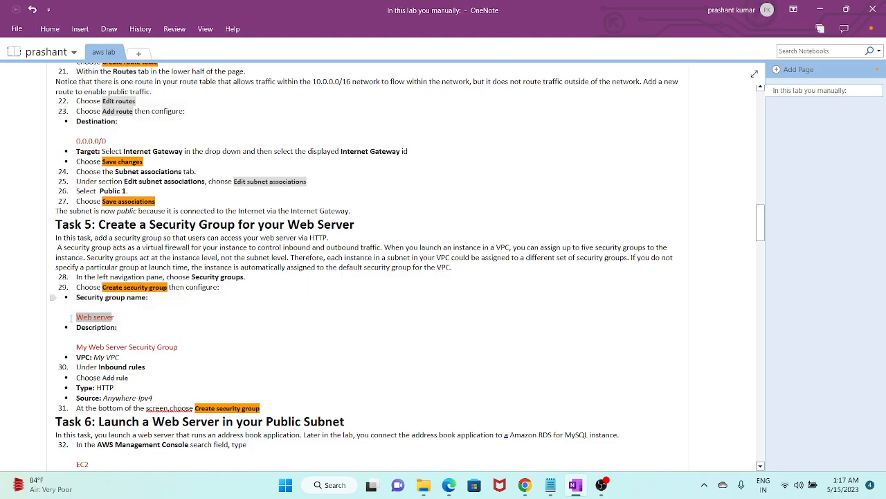
scroll(305, 412, up, 20)
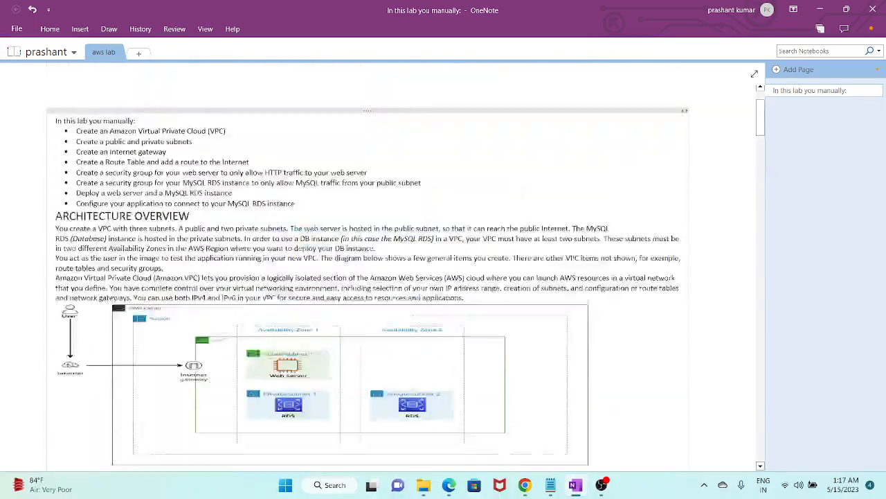
scroll(304, 412, down, 3)
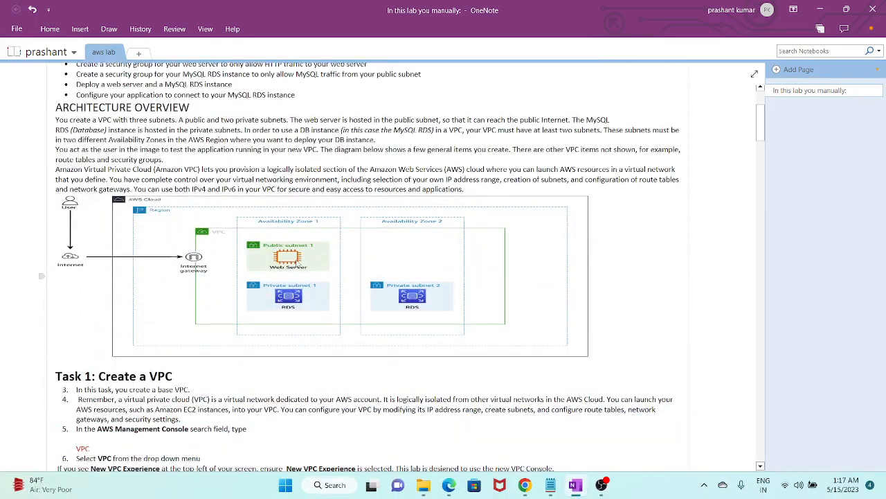
scroll(307, 360, down, 14)
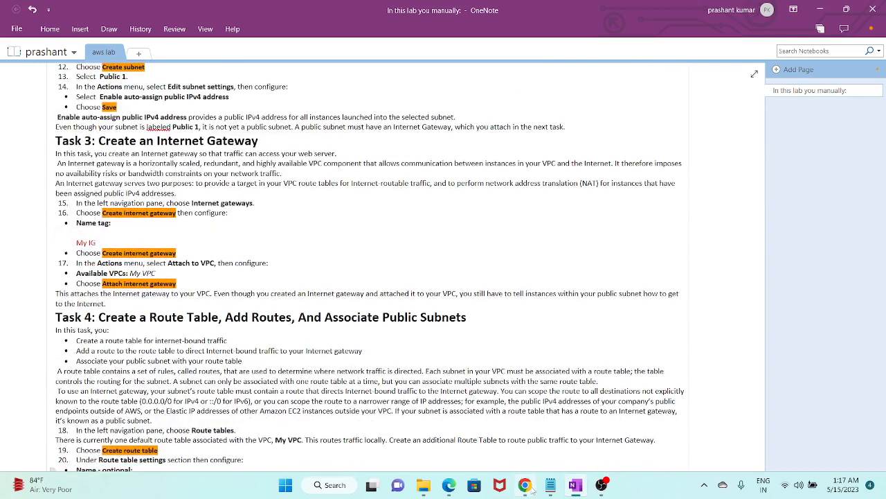
- Return to the AWS console in Edge, duplicate its tab, and open the EC2 security groups in one of the two
click(448, 486)
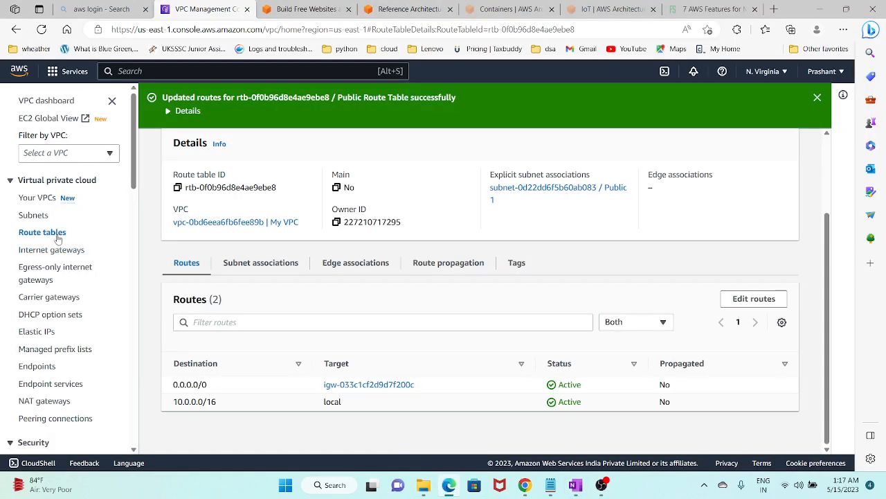
right_click(199, 10)
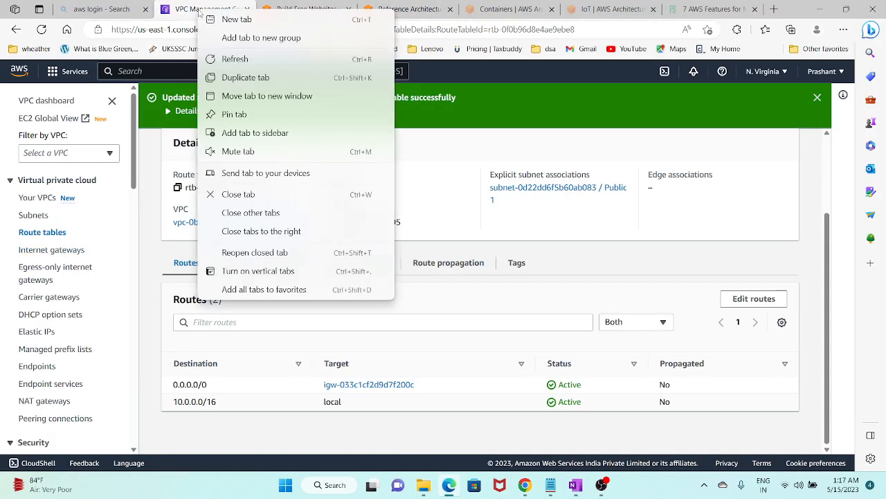
click(245, 78)
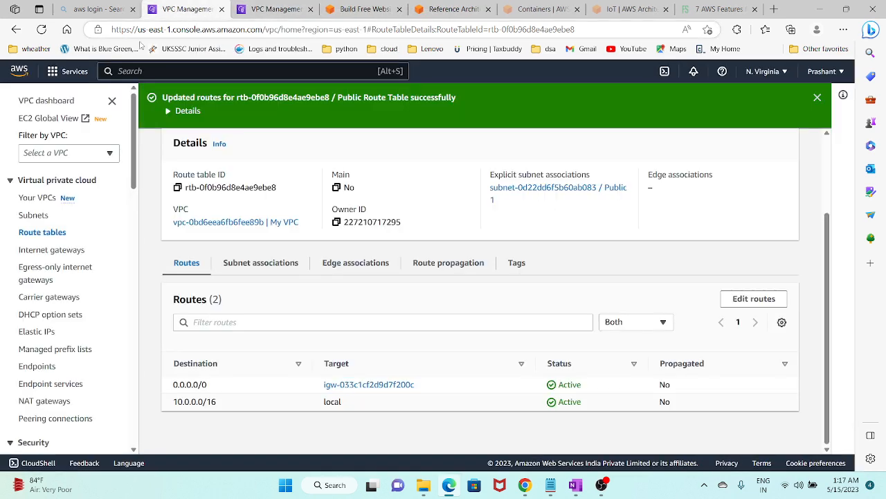
click(72, 73)
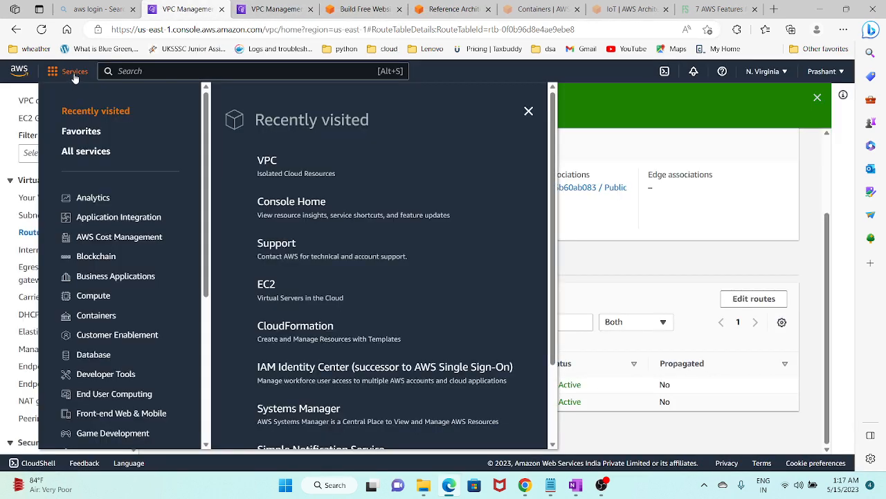
click(270, 289)
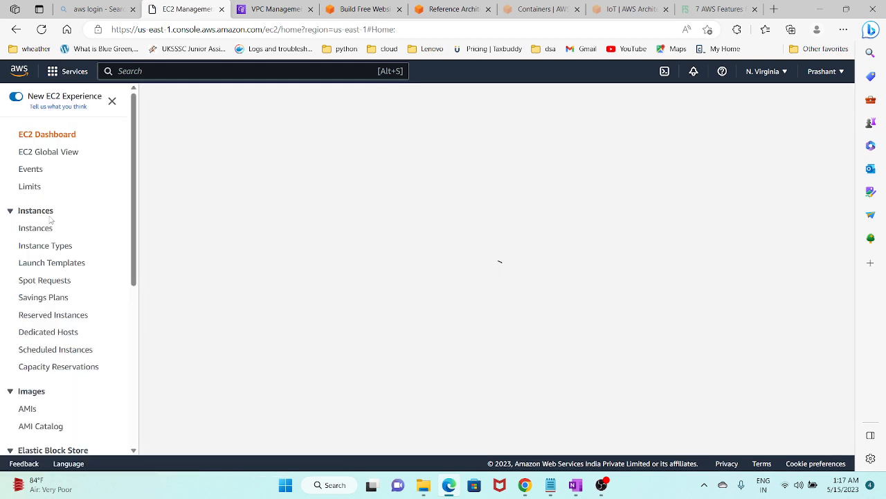
scroll(57, 320, down, 4)
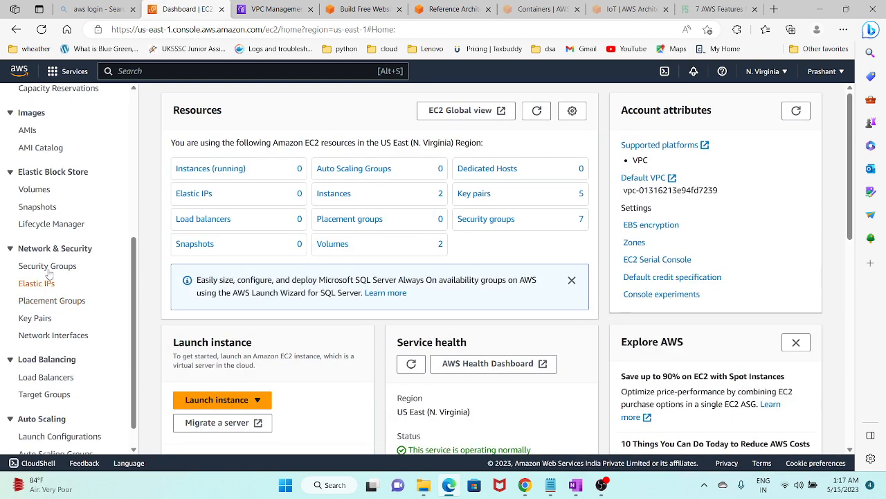
click(48, 268)
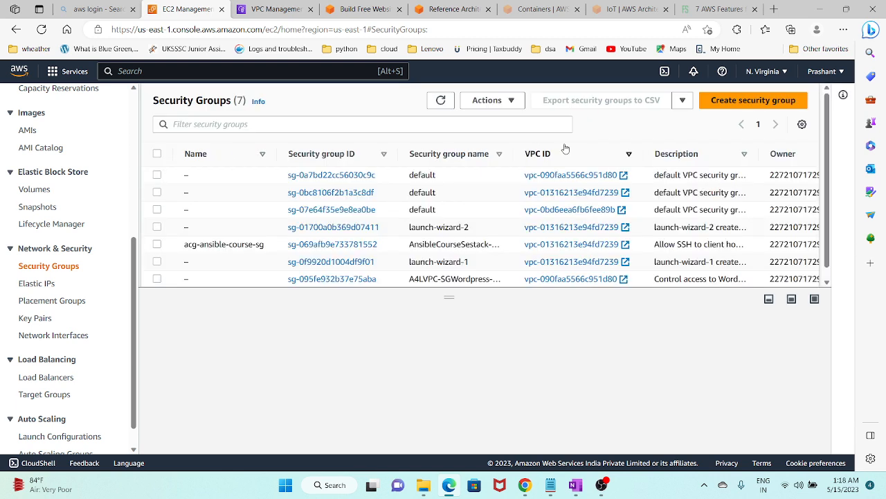
- Start creating a security group and name it Web server
click(754, 100)
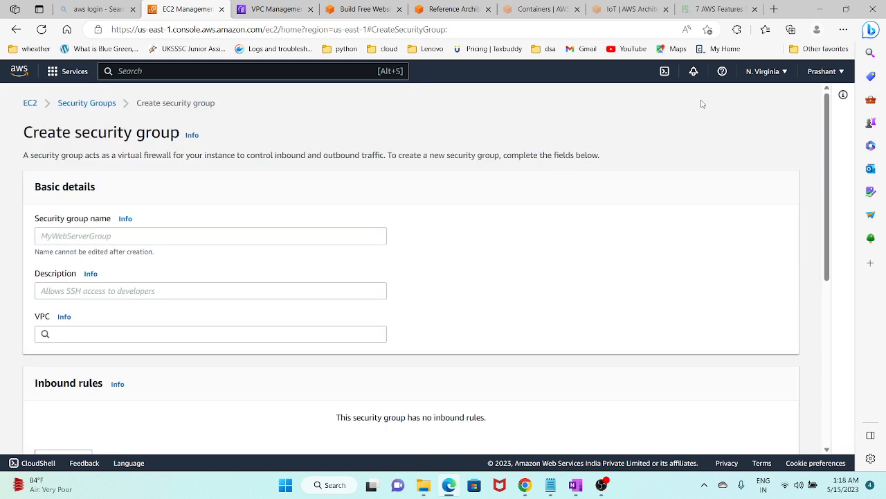
click(178, 235)
text(Web serve)
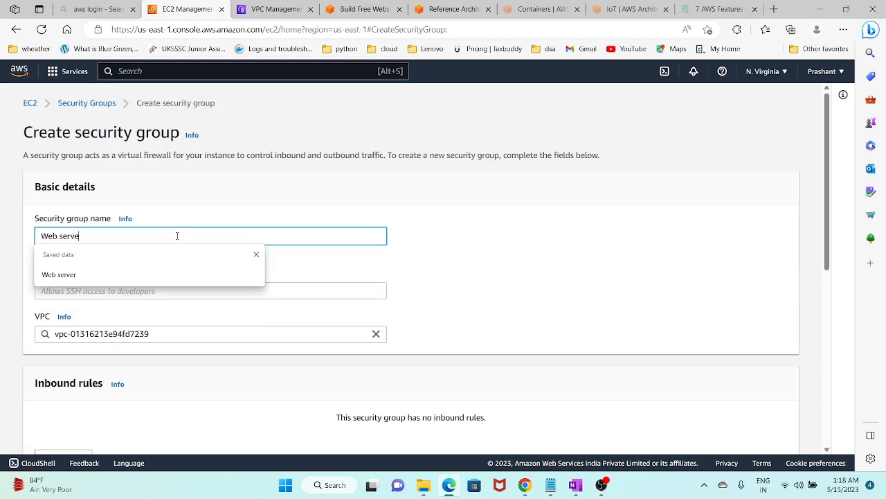
text(r)
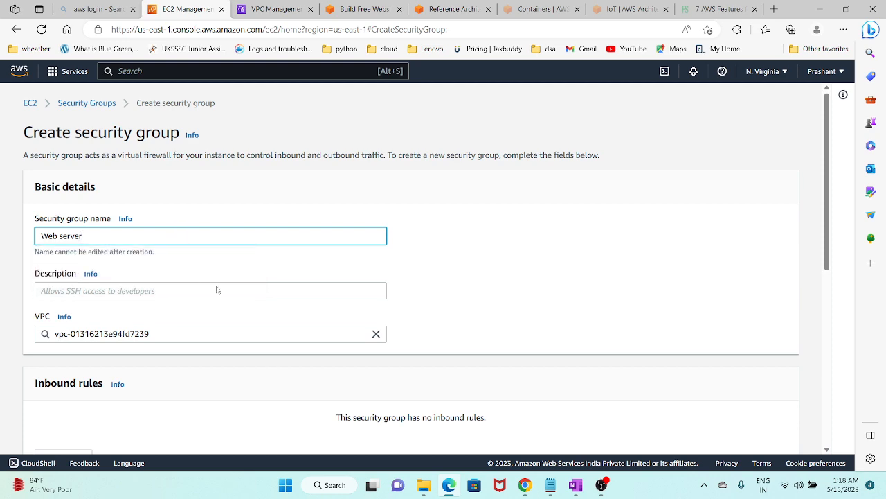
- Copy the description My Web Server Security Group from the Task 5 notes in OneNote and enter it for the new security group in AWS
click(576, 485)
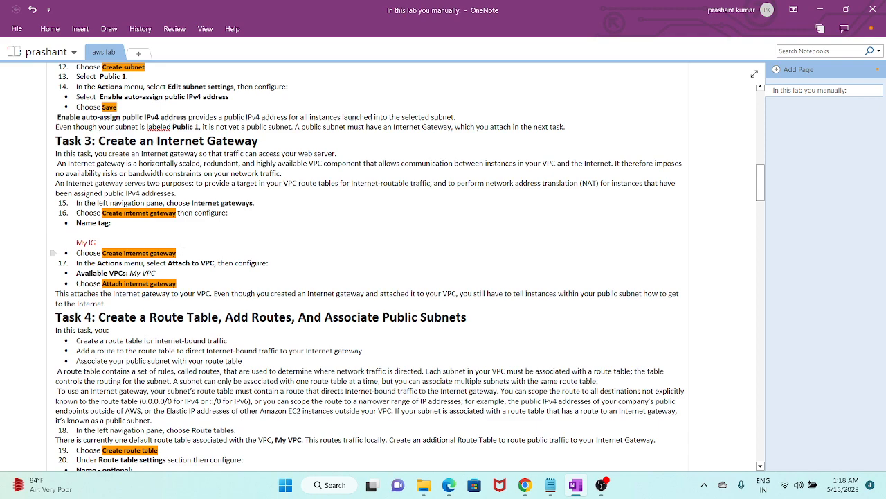
scroll(183, 250, down, 5)
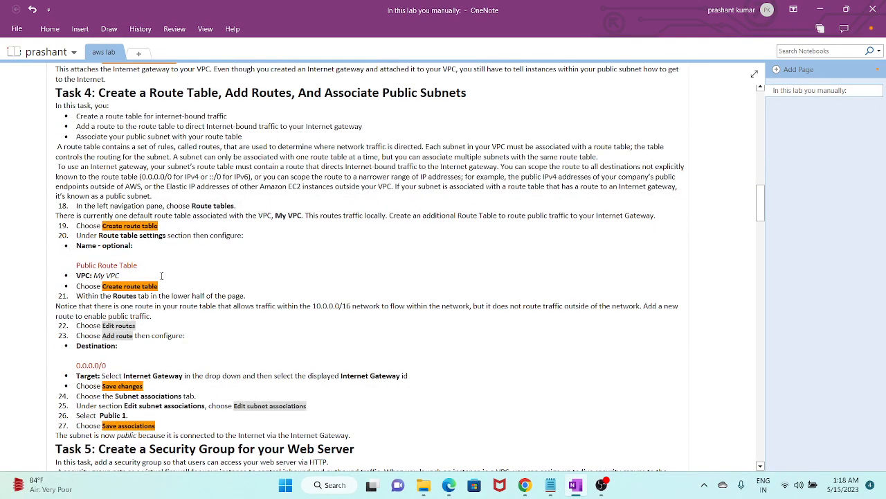
scroll(162, 279, down, 5)
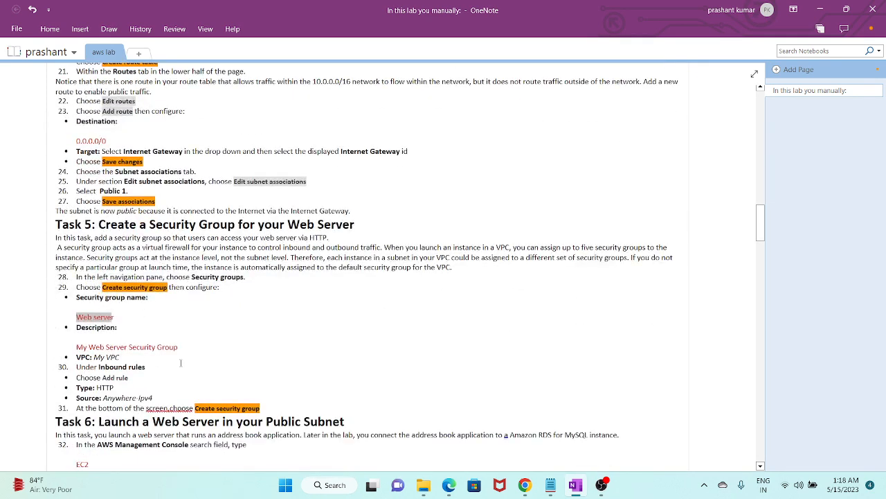
drag(178, 347, 76, 347)
key(ctrl+c)
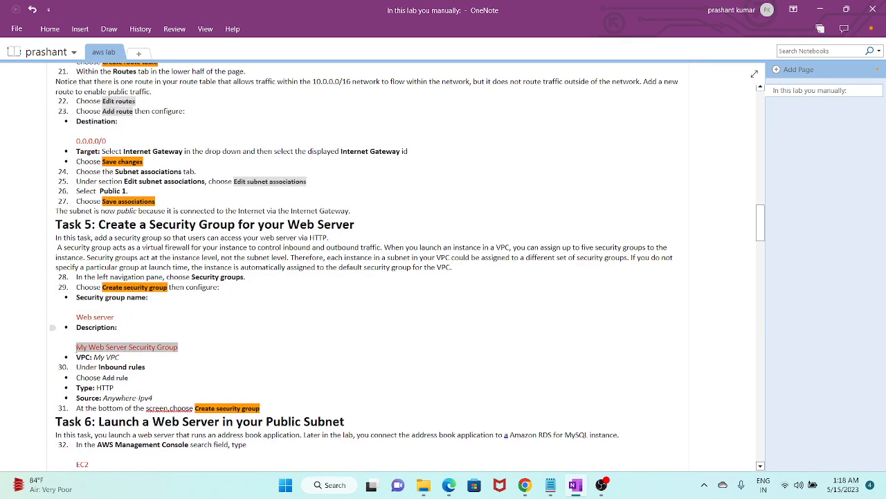
key(alt+Tab)
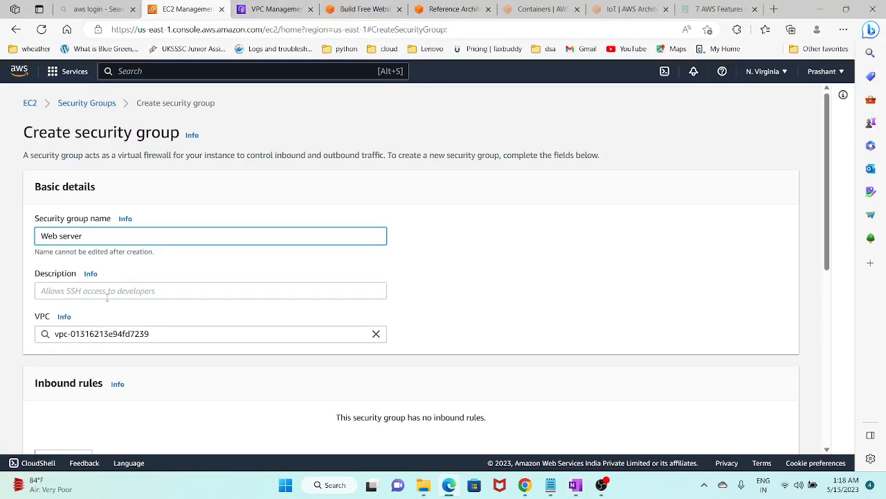
click(107, 291)
key(ctrl+v)
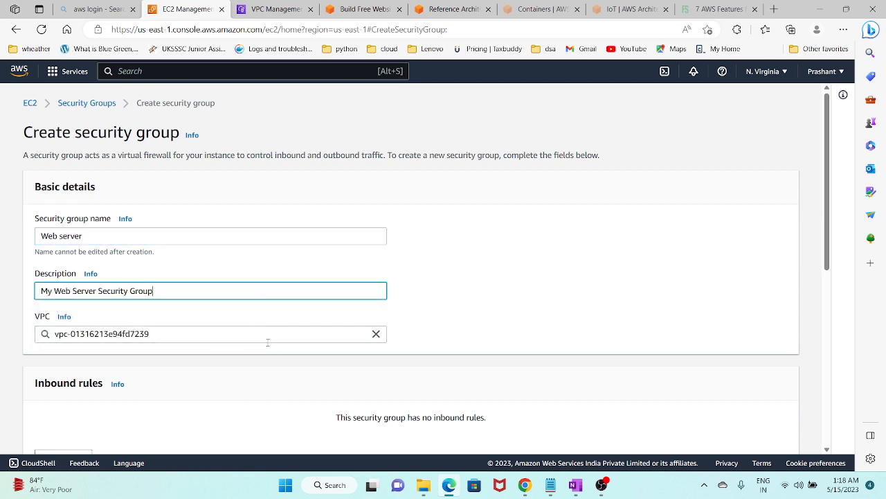
- Replace the security group's default VPC with My VPC
click(376, 334)
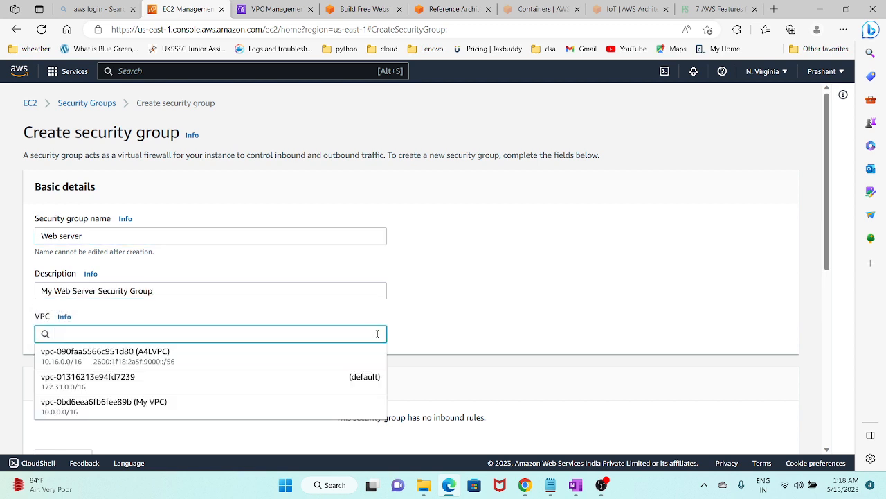
click(203, 409)
scroll(233, 385, down, 2)
scroll(233, 385, down, 2)
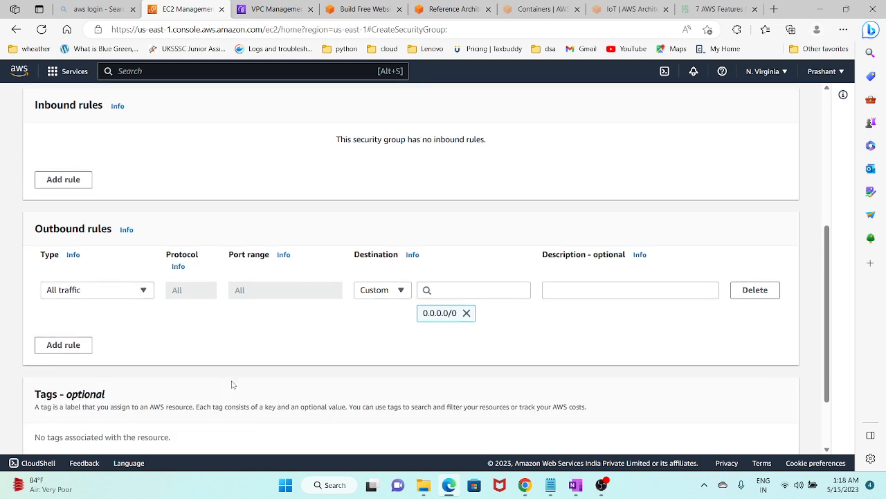
- Add an outbound HTTP rule to the new security group with the destination Anywhere-IPv4
click(64, 345)
click(105, 339)
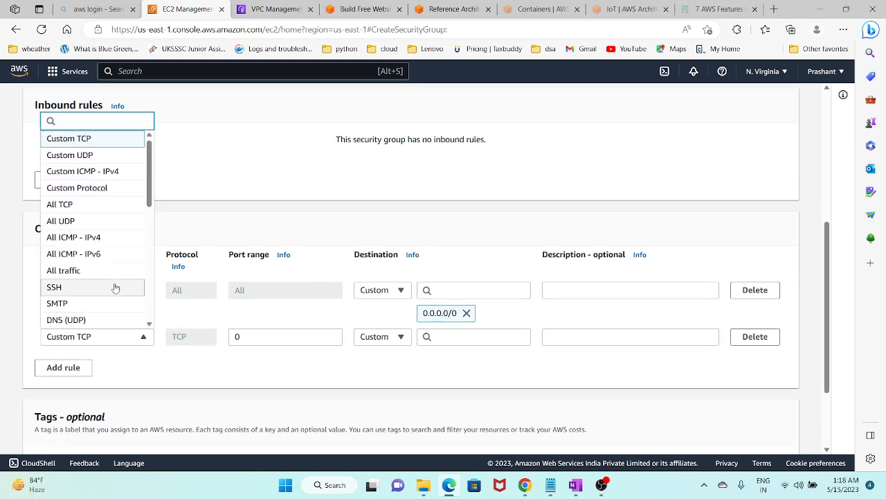
scroll(115, 287, down, 3)
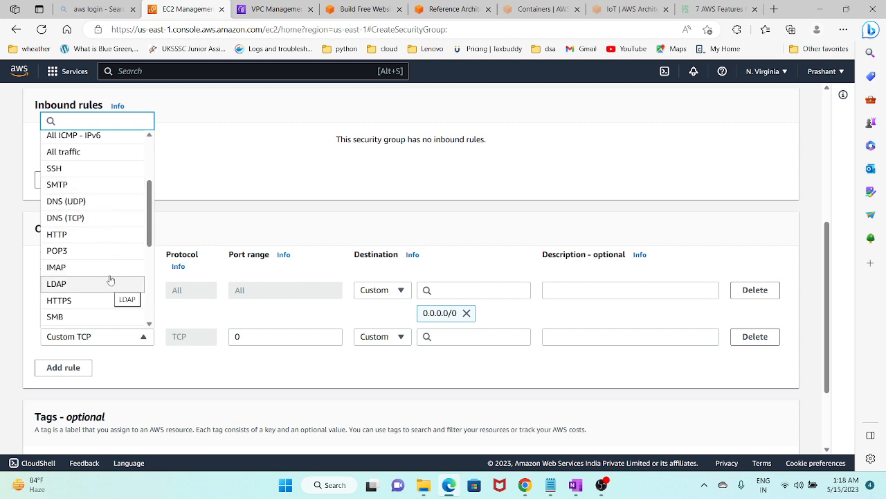
click(107, 235)
click(401, 337)
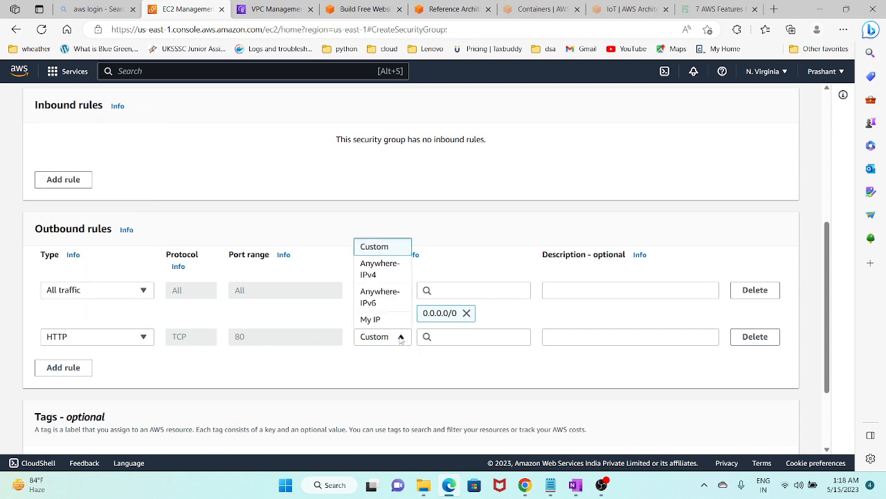
click(388, 283)
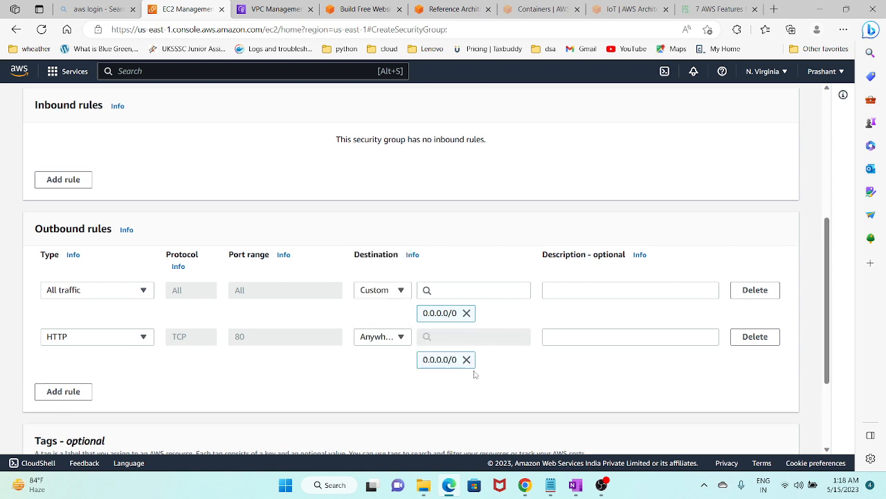
- Check the remaining Task 5 instructions in OneNote, then create the Web server security group in the AWS console
click(577, 486)
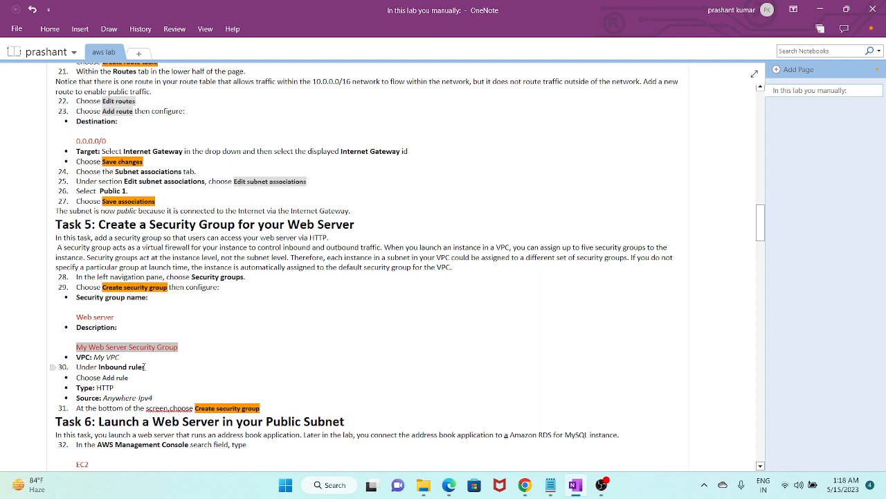
scroll(144, 367, down, 2)
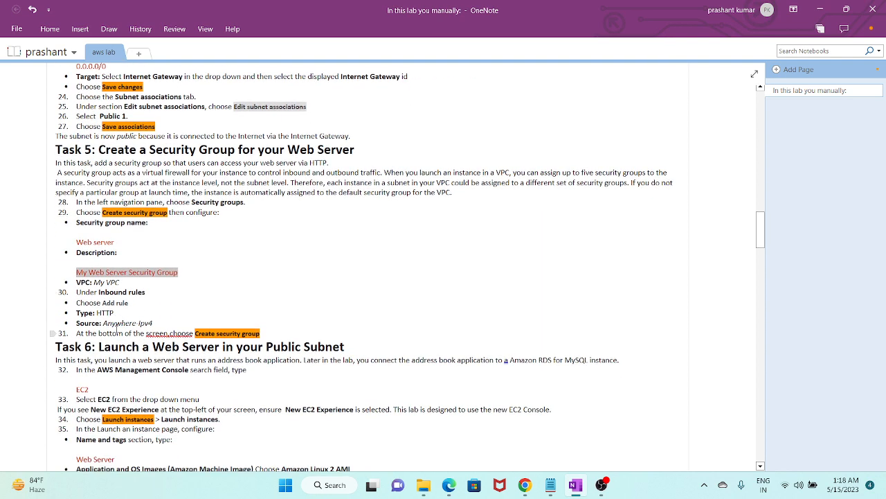
drag(116, 331, 239, 333)
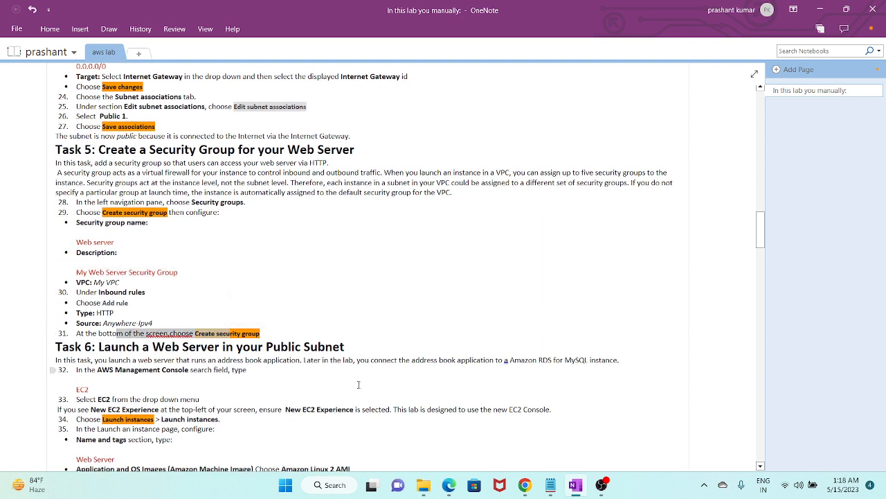
key(alt+Tab)
scroll(488, 406, down, 5)
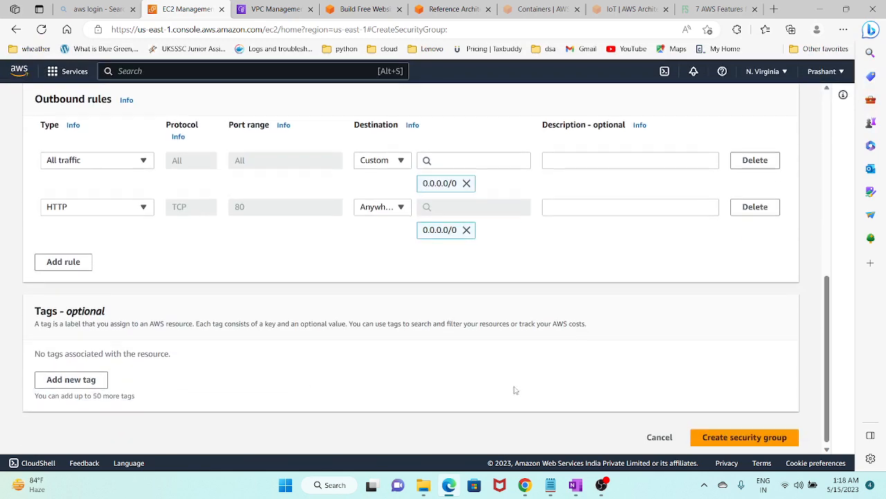
click(698, 431)
- Switch to OneNote and copy the instance name Web Server from the Task 6 notes
key(alt+Tab)
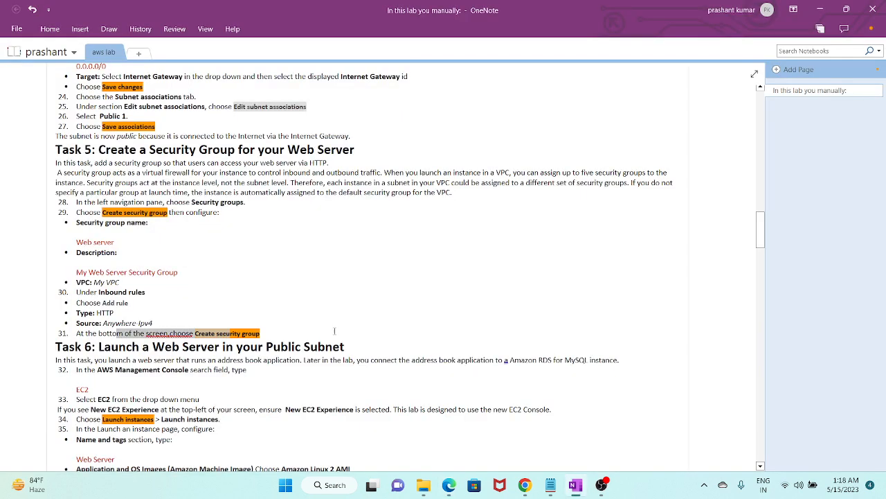
scroll(171, 211, down, 4)
drag(149, 200, 298, 199)
drag(92, 239, 74, 239)
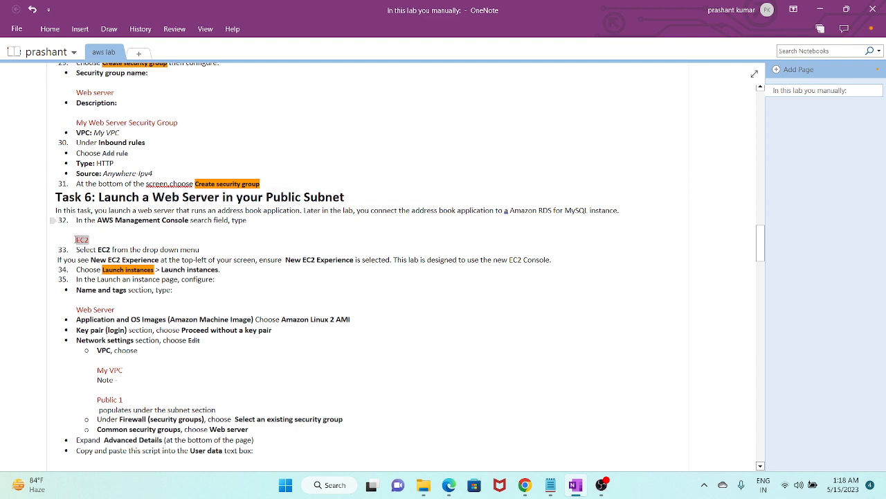
drag(116, 310, 75, 312)
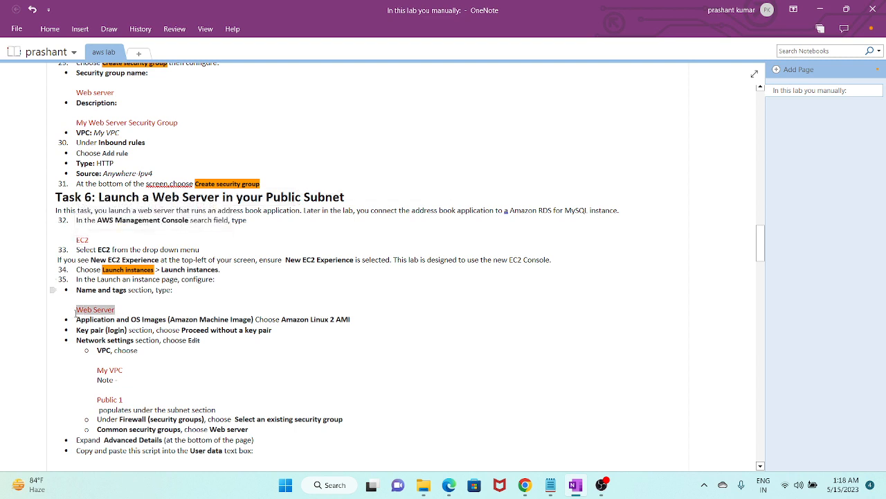
- Return to the AWS console in Edge, start launching a new EC2 instance, and name it Web Server
key(alt+Tab)
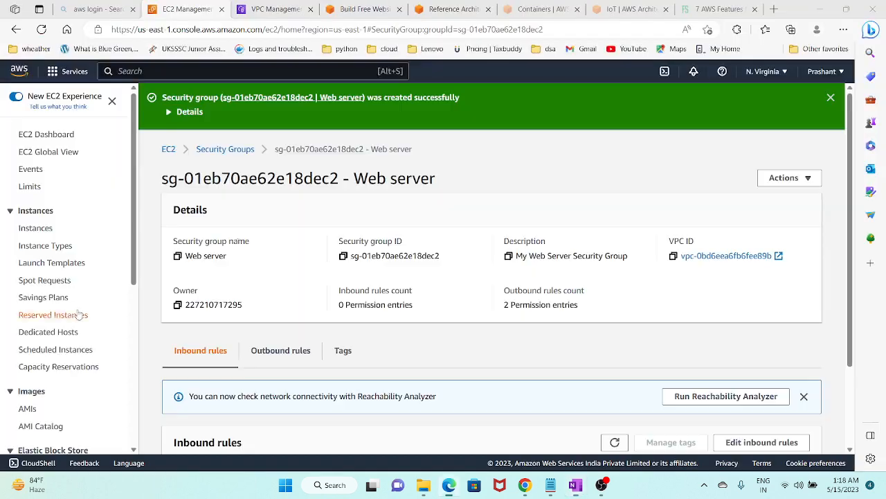
click(50, 137)
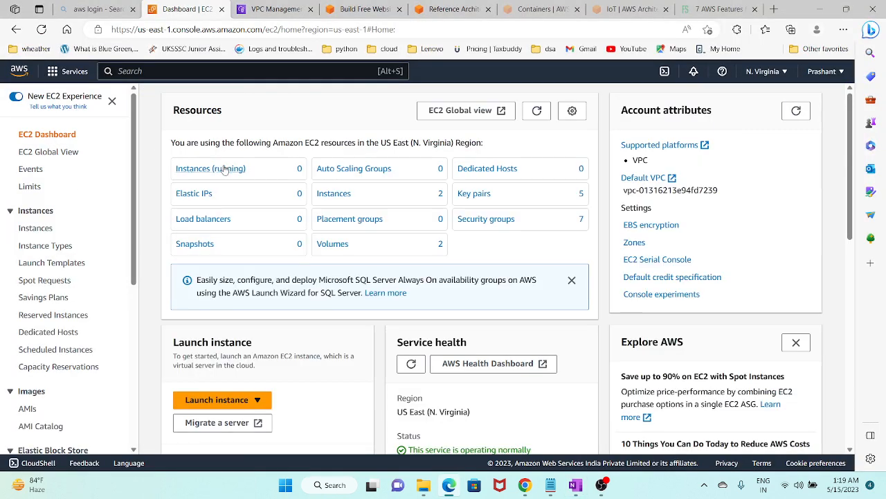
click(217, 168)
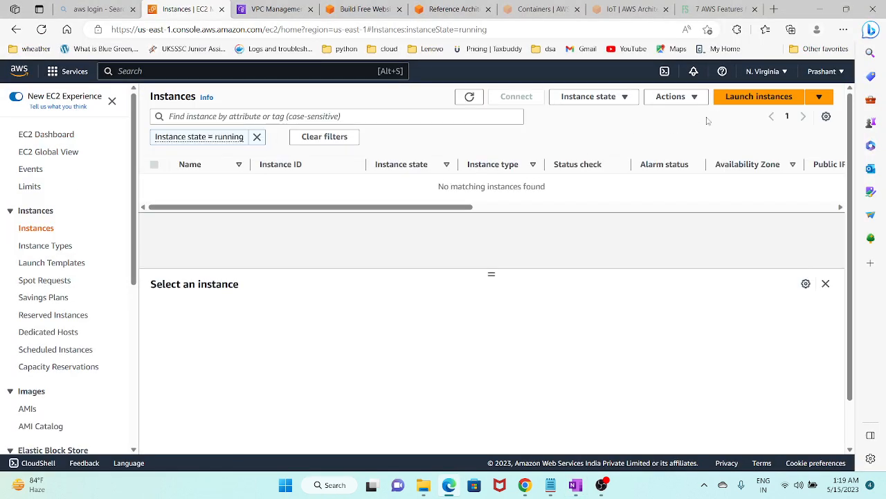
click(759, 96)
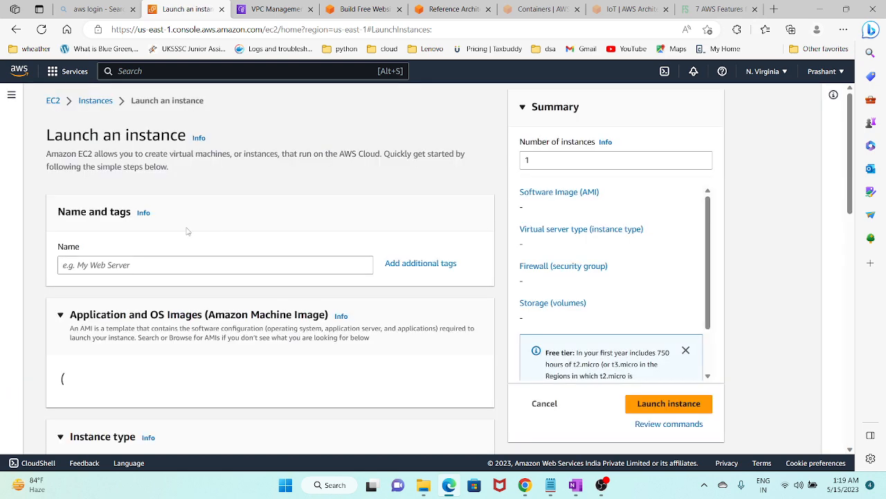
click(126, 266)
text(Web Server)
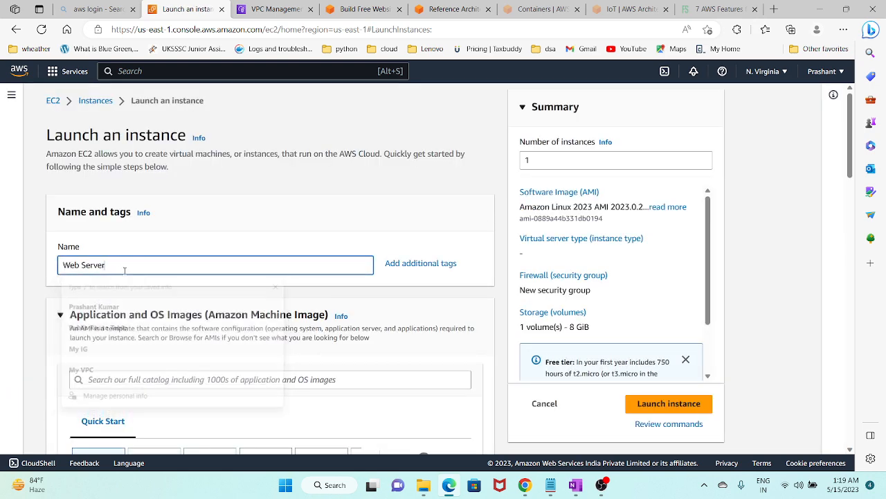
click(234, 237)
- Set the instance's key pair option to Proceed without a key pair
scroll(236, 315, down, 3)
scroll(236, 316, down, 5)
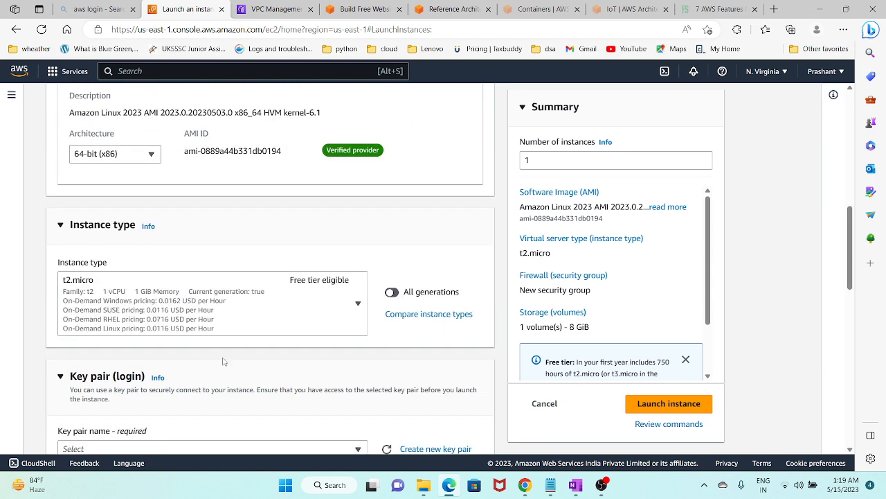
scroll(224, 361, down, 2)
click(193, 338)
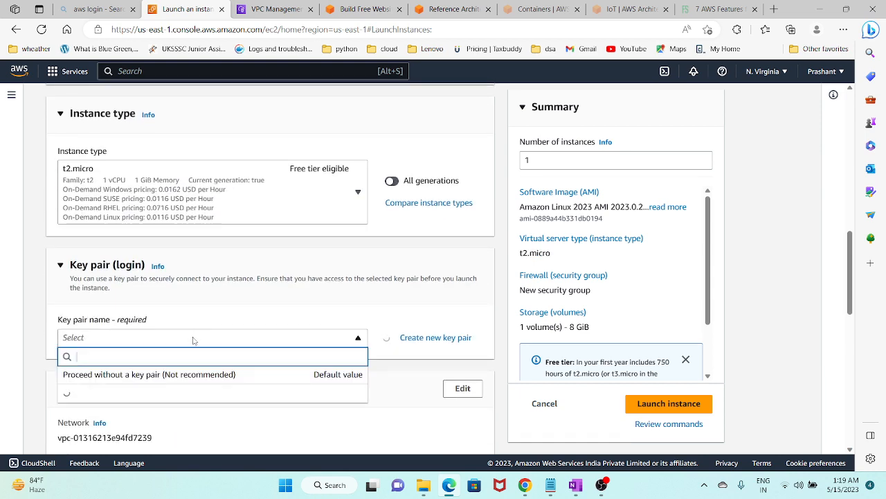
click(185, 375)
- Edit the instance's network settings and choose My VPC as its VPC
scroll(240, 320, down, 4)
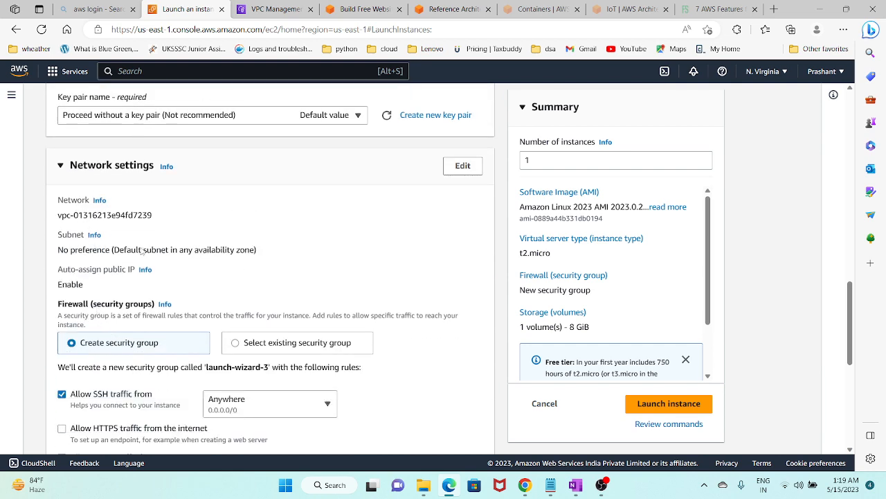
click(463, 167)
click(265, 226)
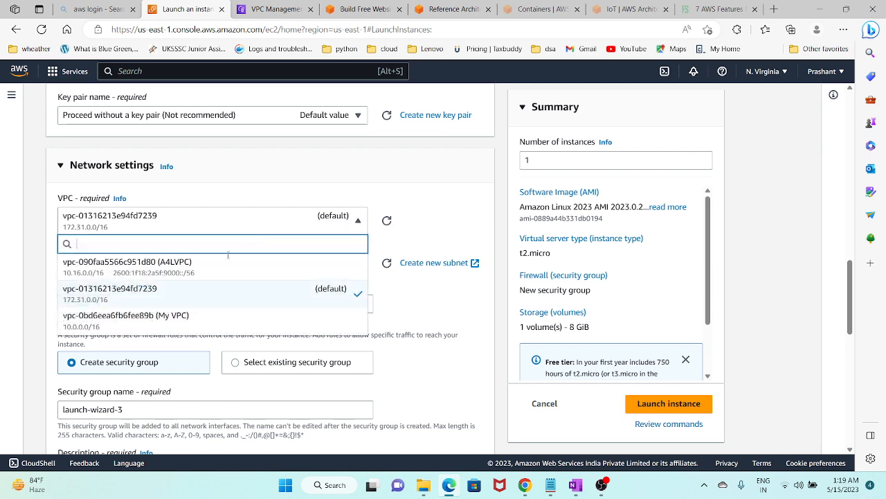
click(202, 313)
- Set the instance's firewall to use an existing security group and select Web server
scroll(204, 316, down, 2)
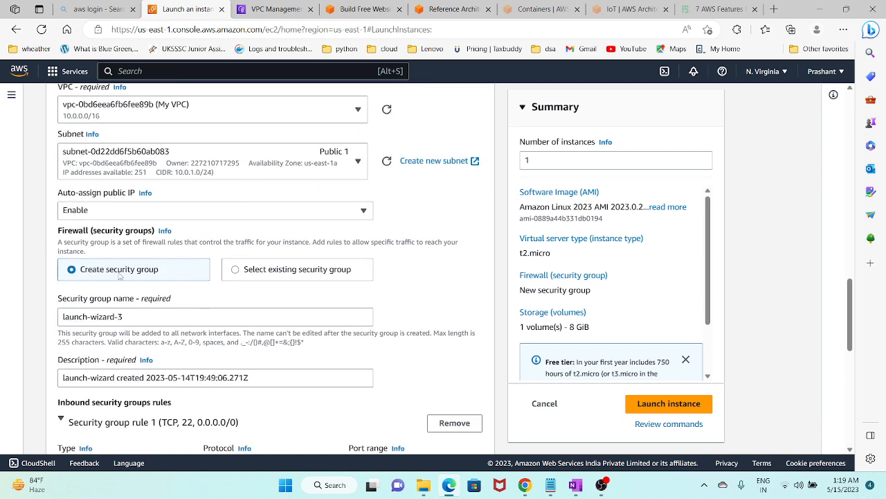
scroll(122, 277, down, 2)
click(280, 159)
click(213, 207)
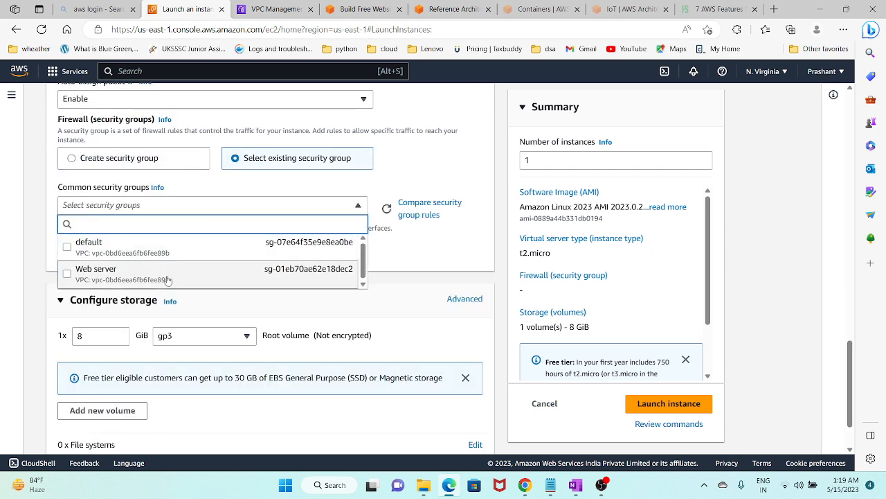
click(167, 275)
scroll(166, 277, down, 1)
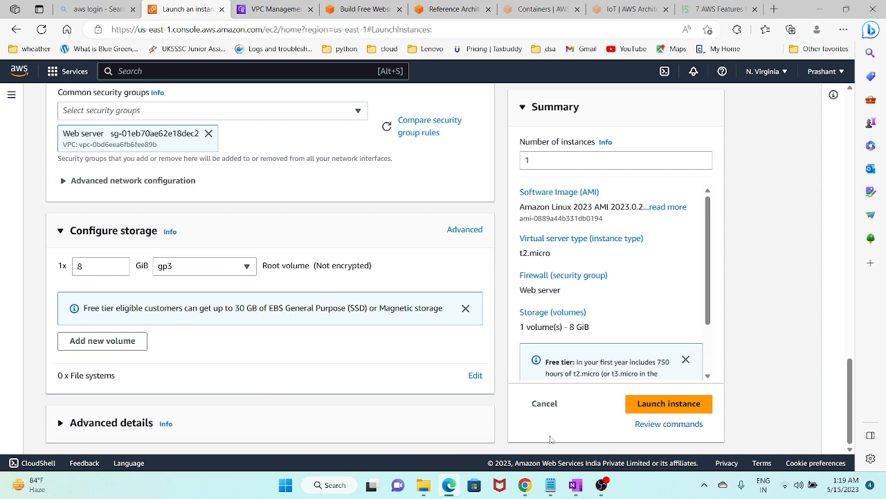
- Switch to OneNote and copy the bash script for User data from the Task 6 notes
key(alt+Tab)
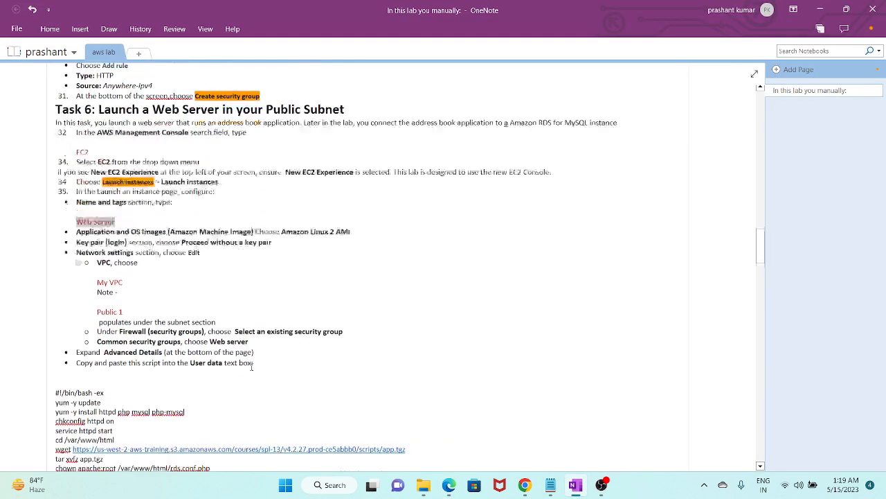
scroll(251, 367, down, 2)
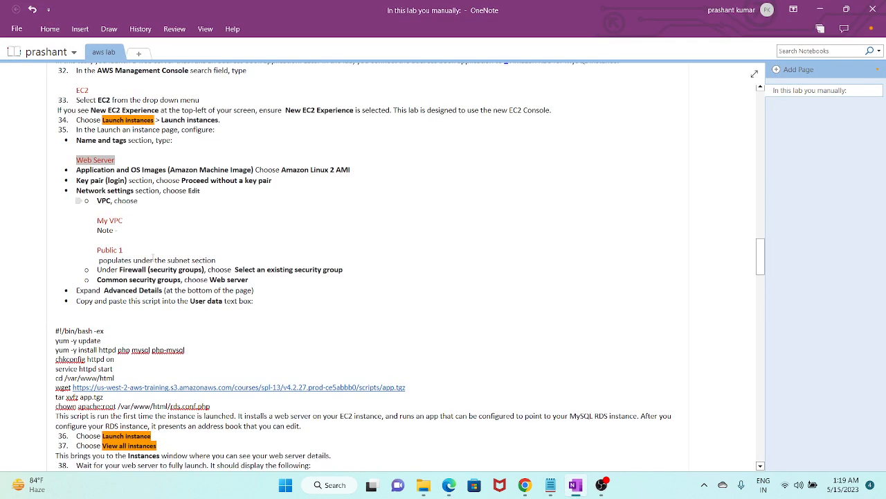
click(213, 300)
scroll(206, 311, down, 3)
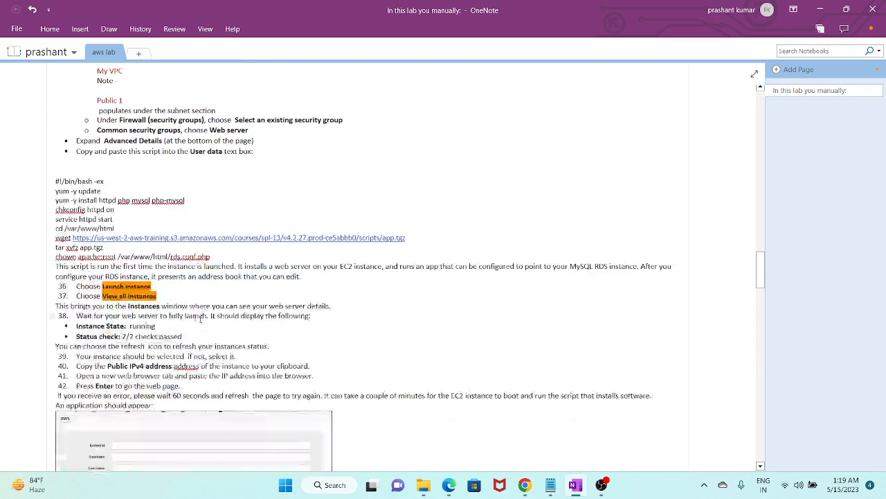
drag(233, 256, 62, 182)
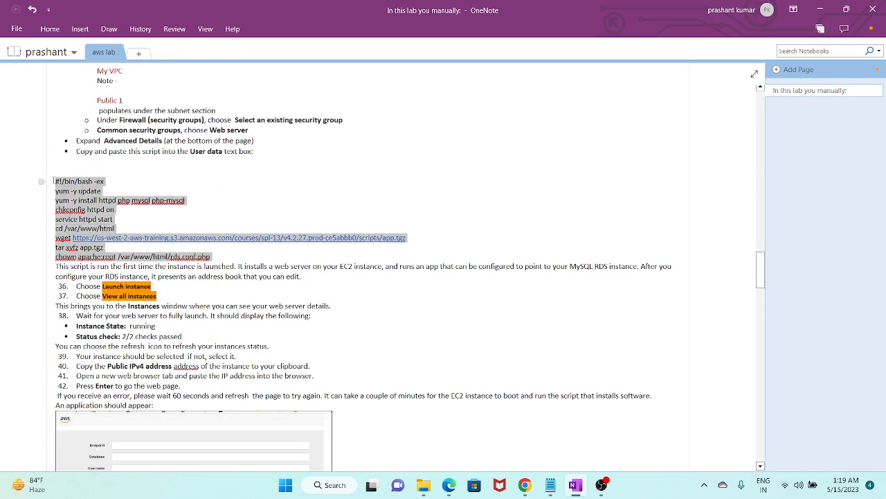
- Back in the AWS console, paste the copied bash script into the instance's User data under Advanced details and launch the instance
key(alt+Tab)
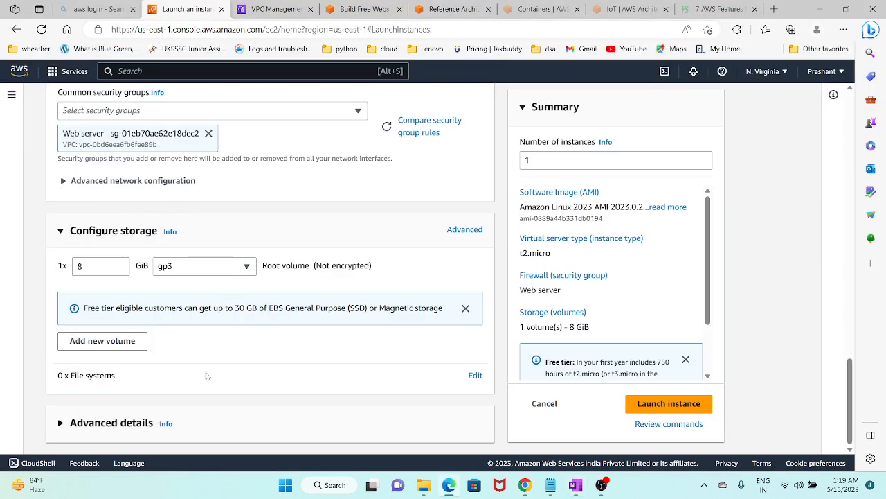
click(69, 423)
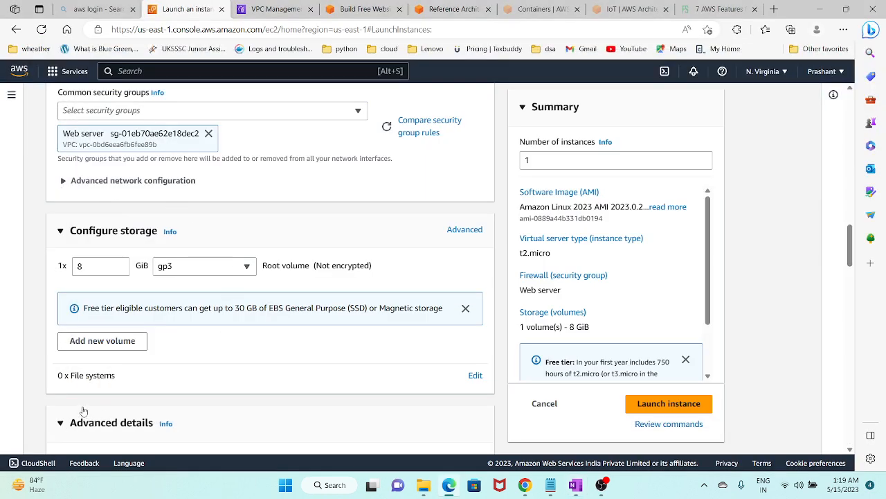
scroll(83, 407, down, 3)
scroll(114, 341, down, 11)
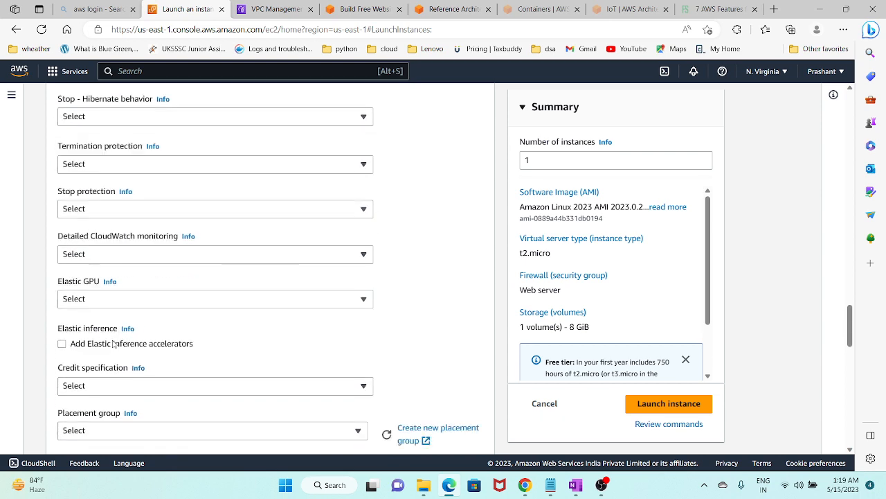
scroll(114, 341, down, 8)
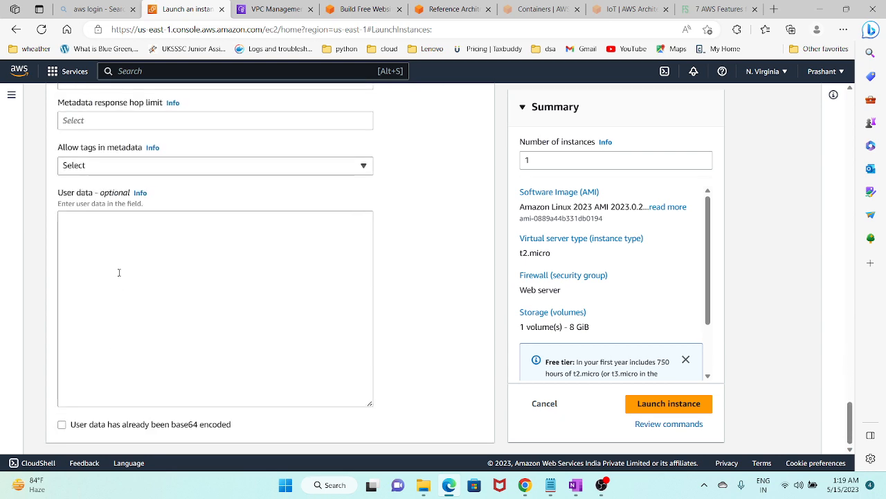
click(118, 272)
text(#!/bin/bash -ex yum -y update yum -y install httpd php mysql php-mysql chkconfig httpd on service httpd start cd /var/www/html wget https://us-west-2-aws-training.s3.amazonaws.com/courses/spl-13/v4.2.27.prod-ce5abbb0/scripts/app.tgz tar xvfz app.tgz chown apache:root /var/www/html/rds.conf.php)
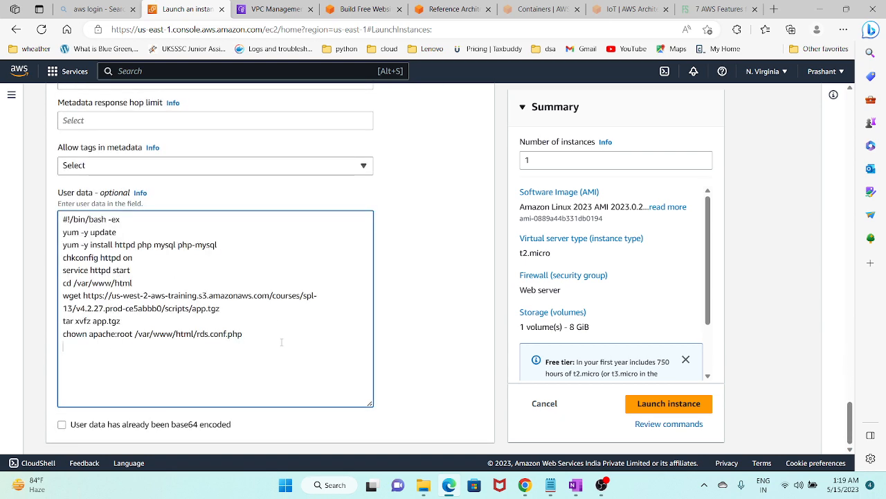
click(651, 409)
- Review Task 6 steps 36 to 42 in the OneNote notes on checking and opening the launched web server
key(alt+Tab)
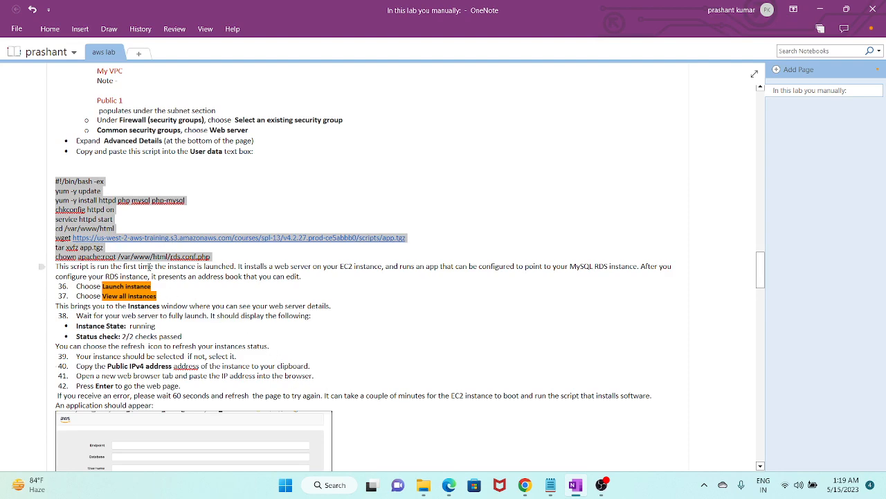
scroll(374, 263, down, 3)
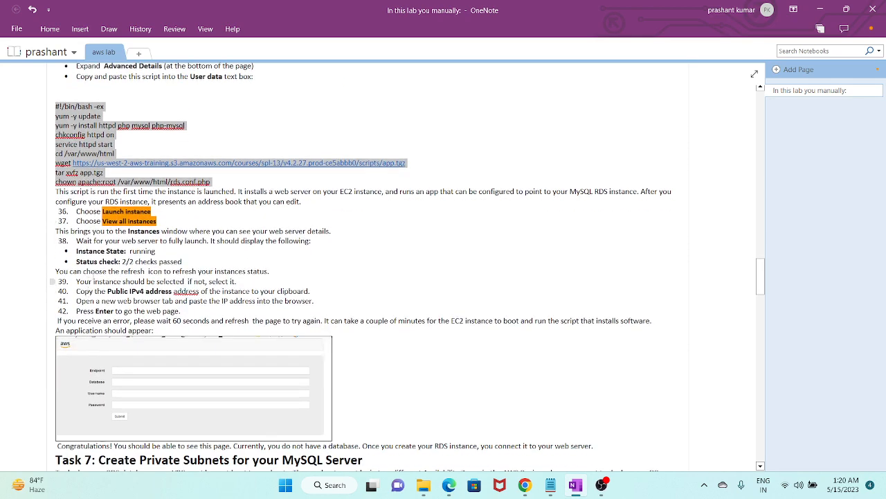
click(275, 205)
scroll(167, 219, down, 3)
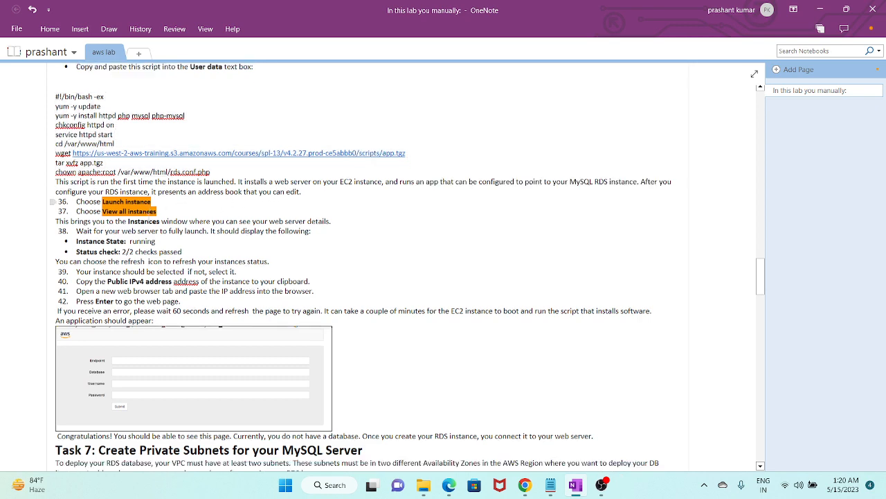
- Review the Task 7 private subnet instructions and the architecture overview diagram in the OneNote lab notes
scroll(98, 177, down, 3)
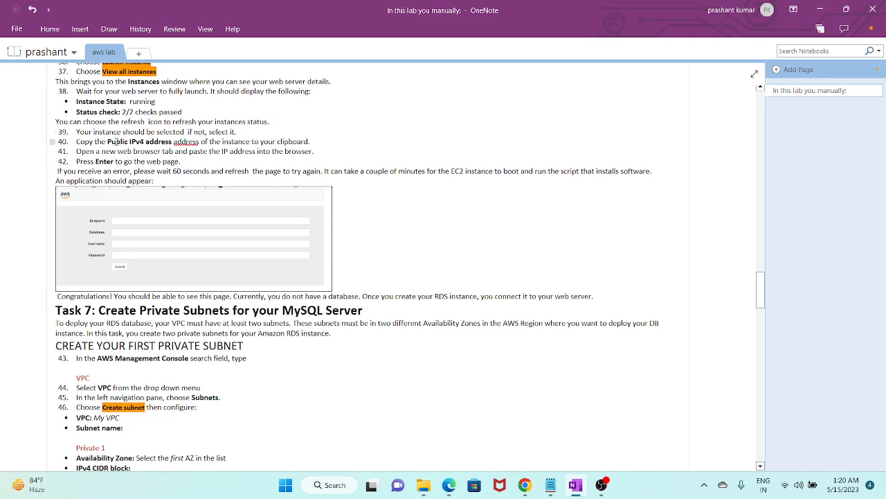
scroll(119, 160, down, 12)
scroll(118, 155, up, 5)
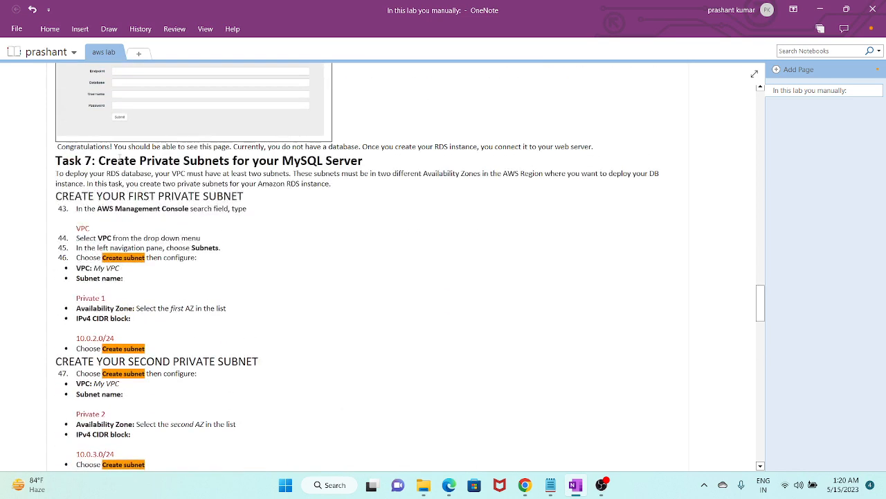
scroll(116, 154, down, 2)
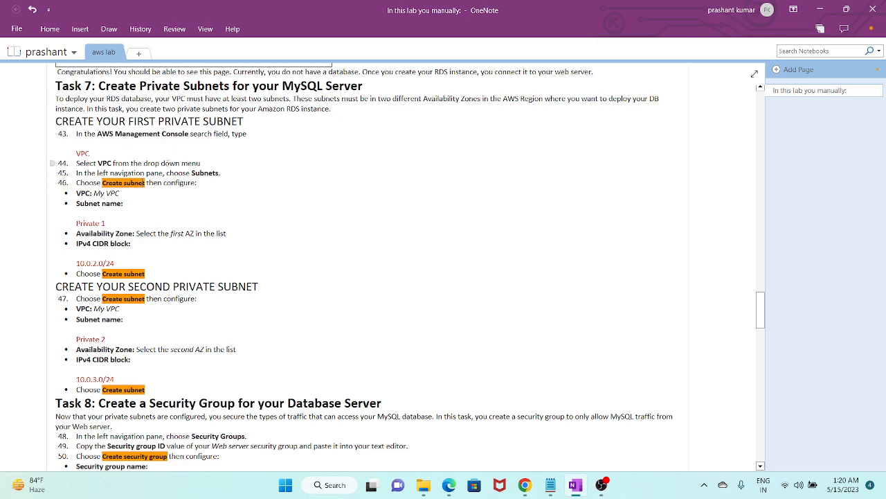
scroll(161, 173, up, 20)
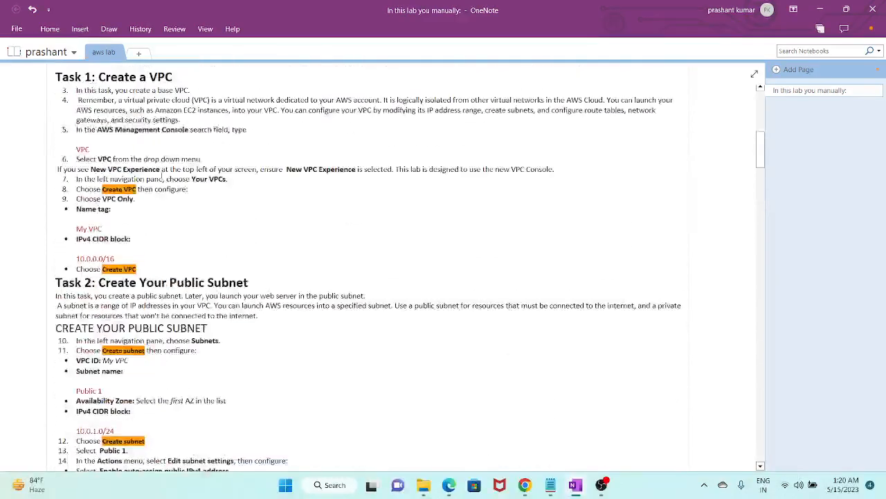
scroll(162, 173, up, 5)
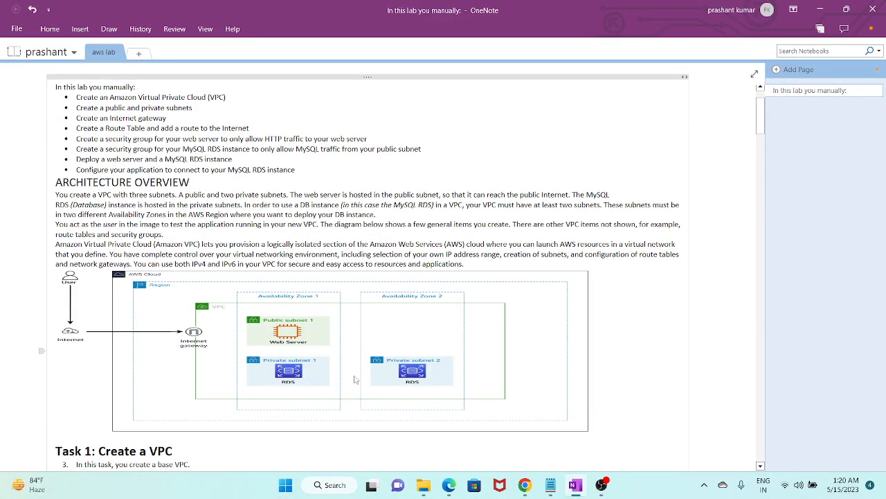
scroll(441, 375, down, 20)
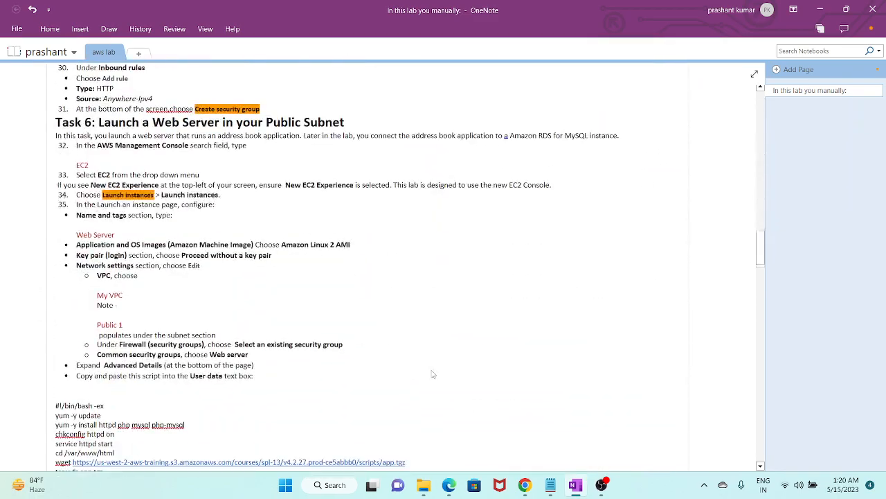
scroll(427, 372, down, 6)
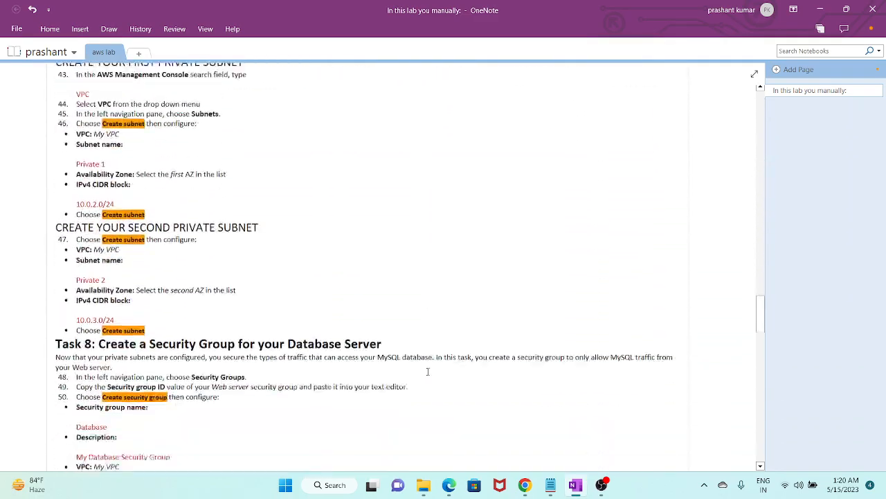
scroll(381, 254, up, 4)
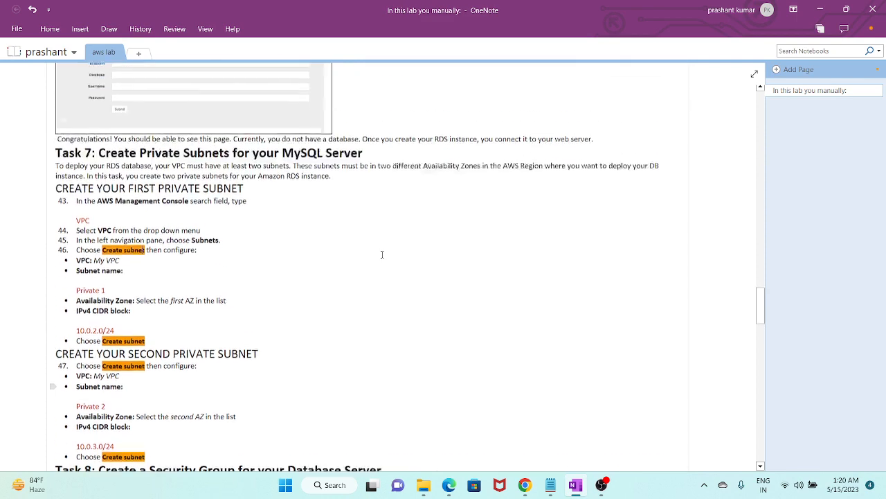
scroll(381, 262, down, 2)
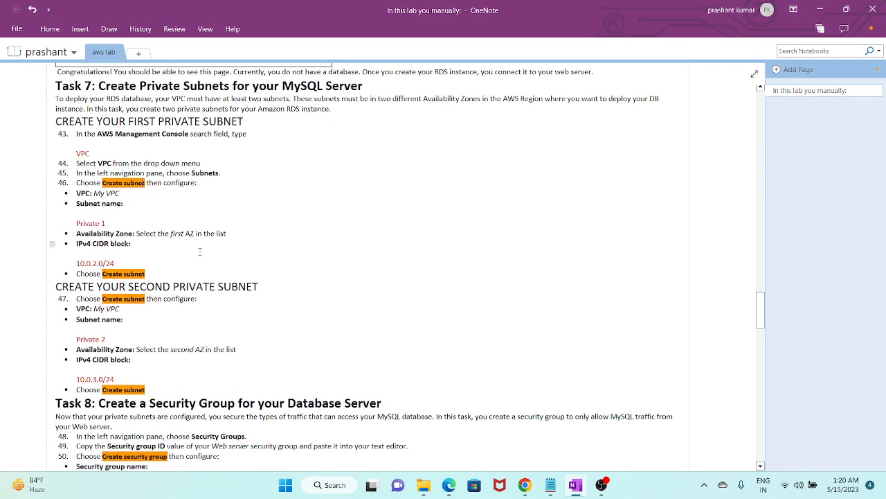
drag(107, 222, 76, 223)
- Switch to the AWS console, open the newly launched Web Server instance's details and copy its public IPv4 address
key(alt+Tab)
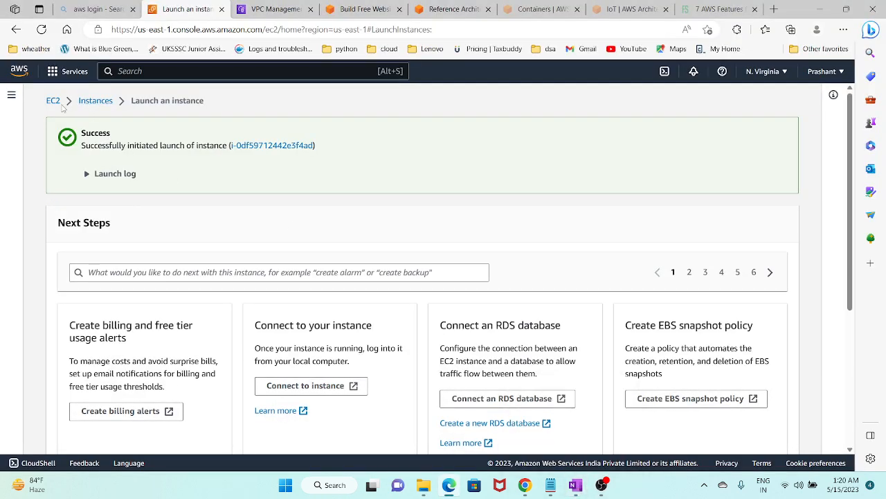
click(253, 145)
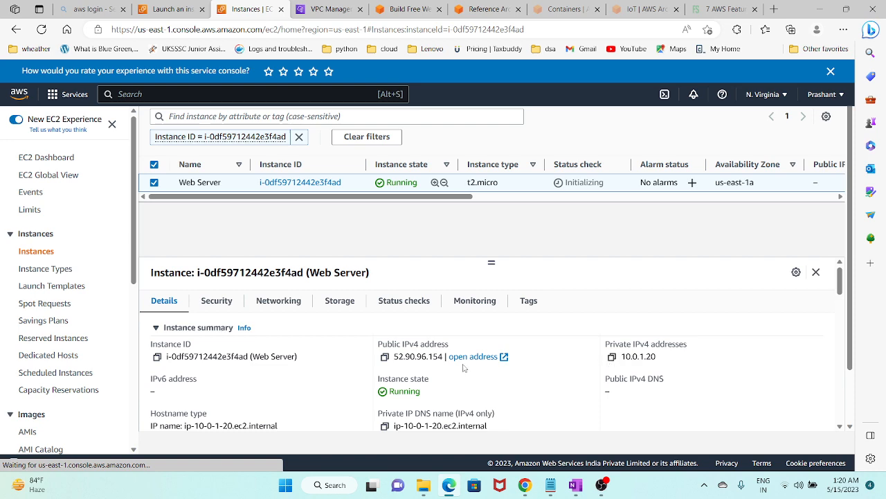
click(385, 358)
scroll(386, 364, down, 1)
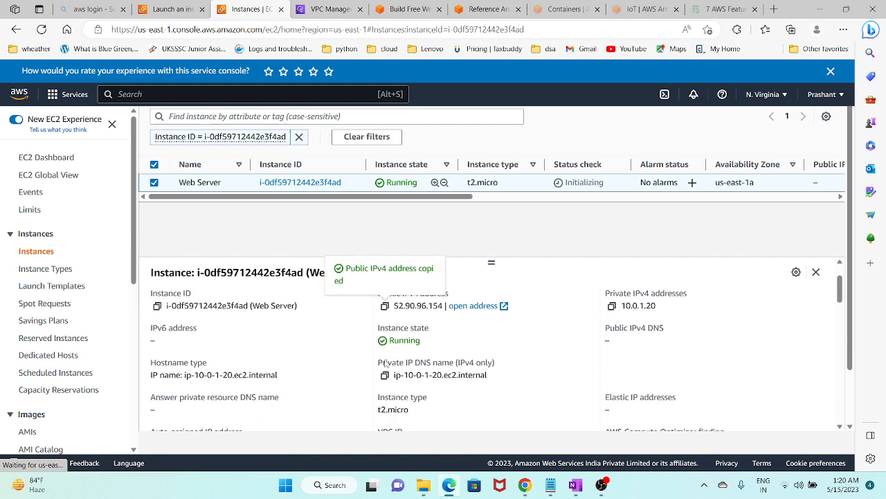
scroll(385, 364, down, 1)
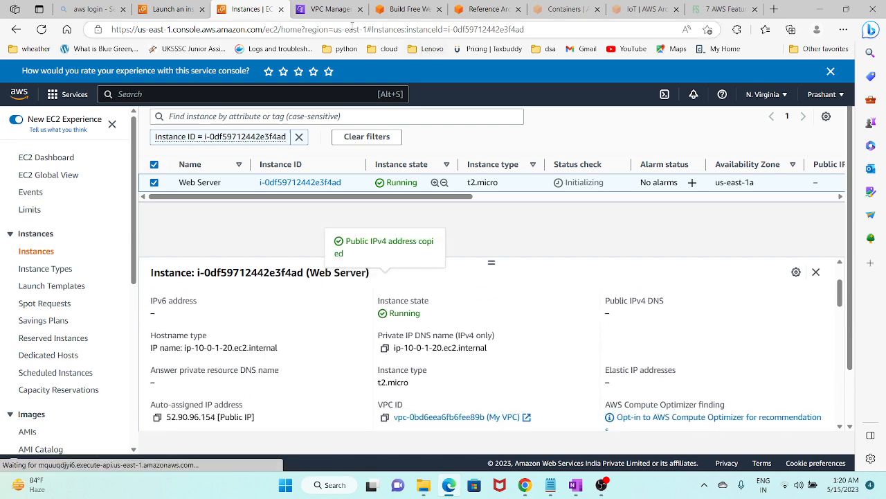
- Load the copied public IPv4 address in the browser tab showing the AWS Free Tier page
click(405, 9)
click(394, 32)
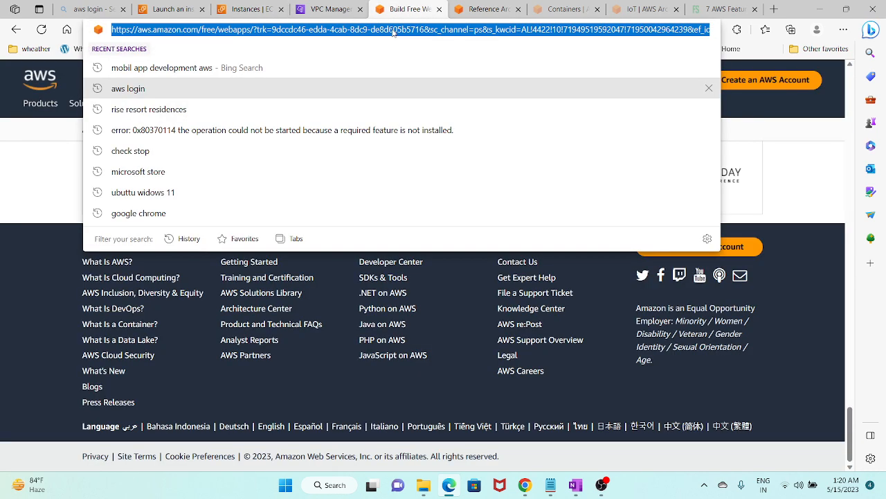
key(ctrl+v)
key(Return)
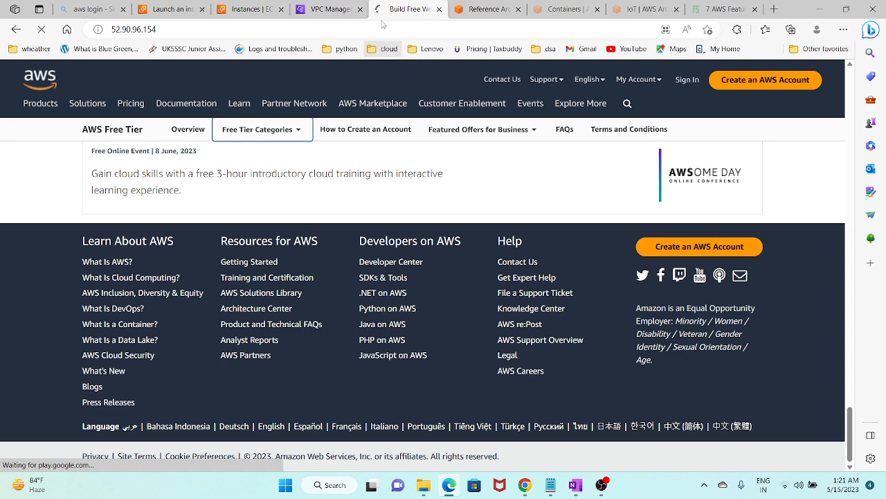
- Return to the EC2 Instances page, search the console's services for vpc and open VPC
click(249, 9)
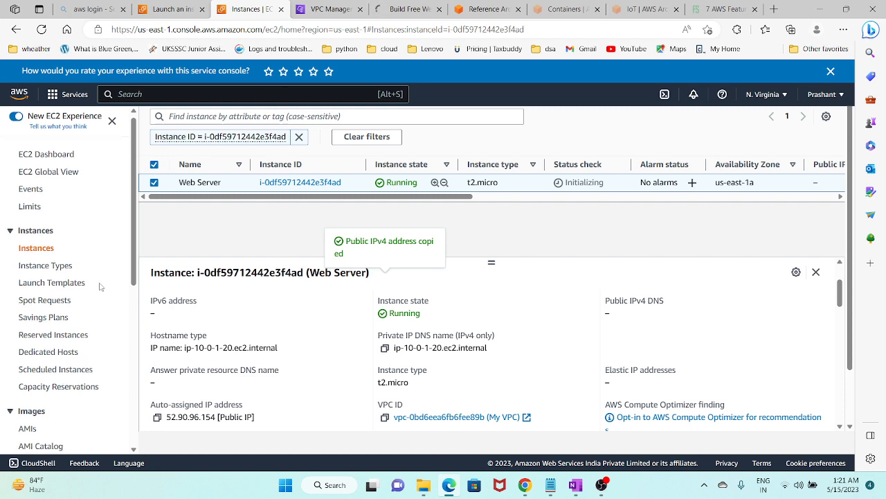
scroll(97, 291, down, 4)
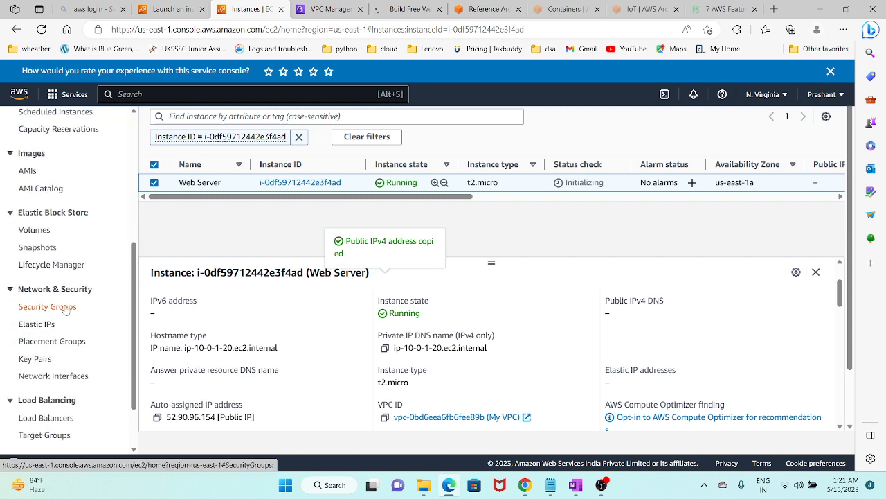
click(176, 9)
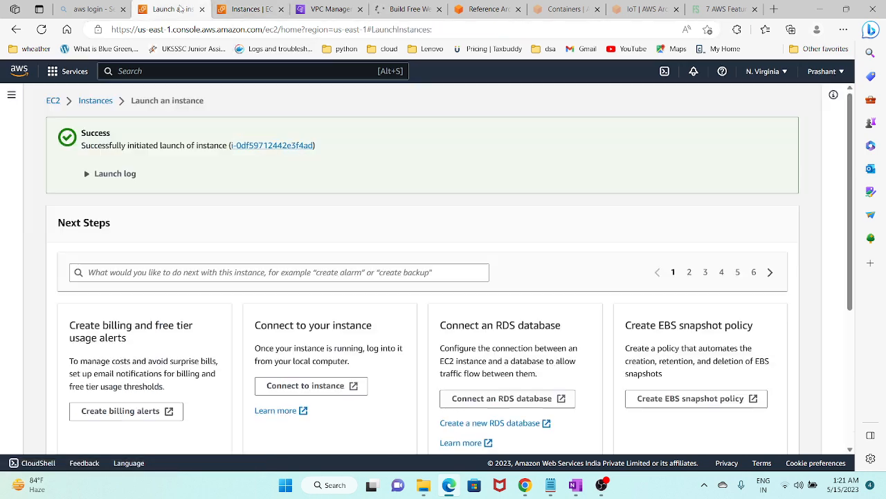
click(246, 9)
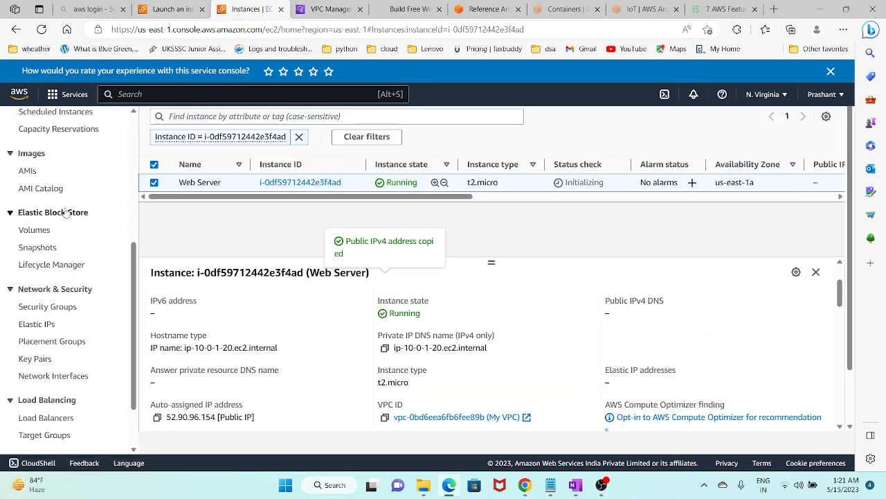
scroll(69, 211, up, 3)
scroll(69, 212, up, 2)
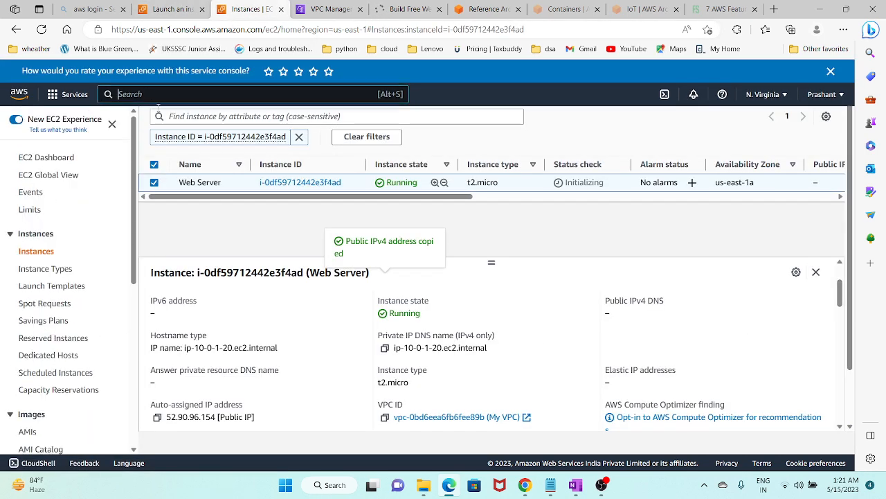
text(vp)
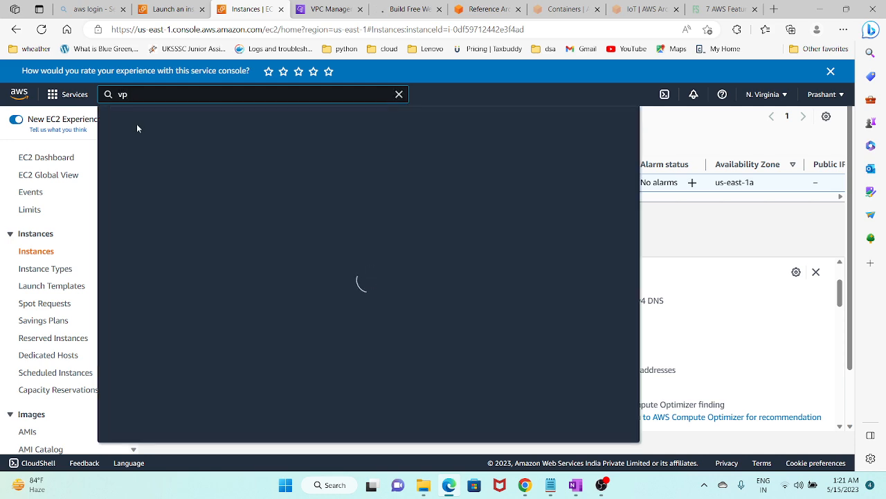
text(c)
click(284, 184)
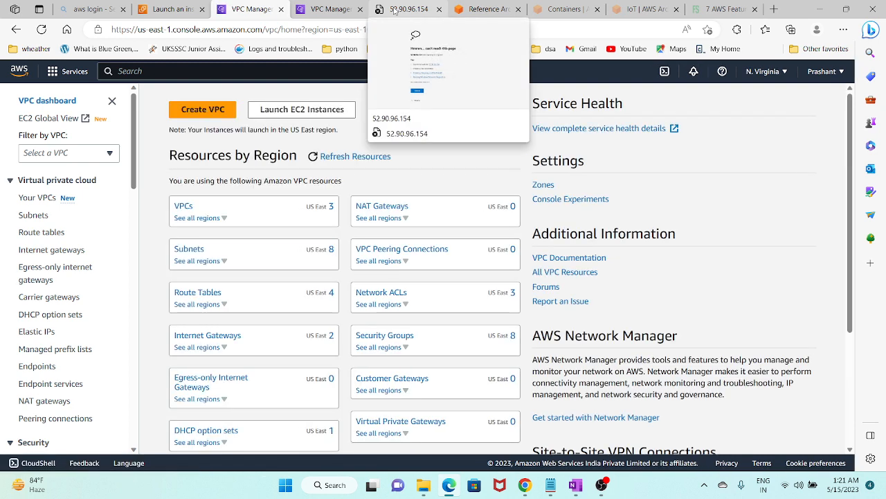
click(395, 9)
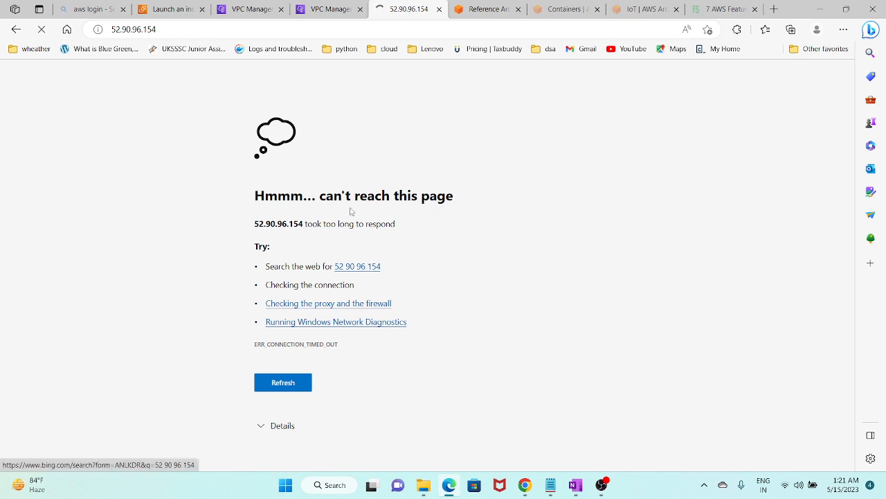
click(206, 34)
click(206, 36)
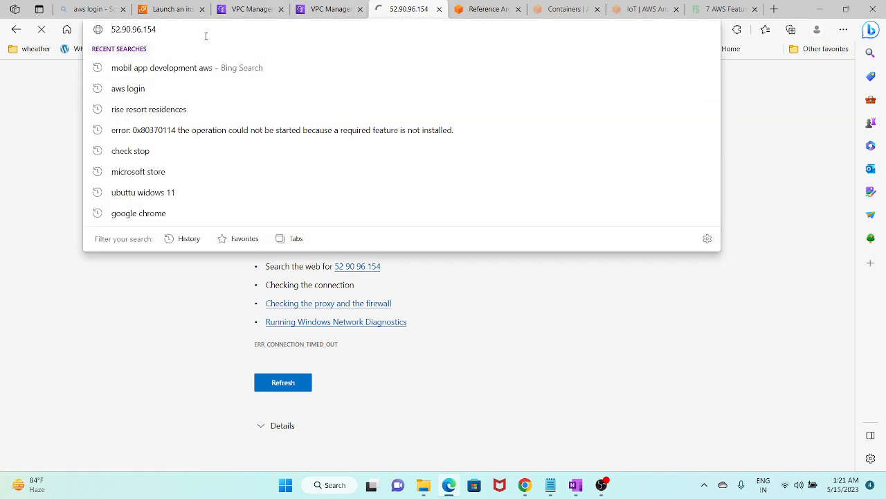
key(Home)
text(http:/)
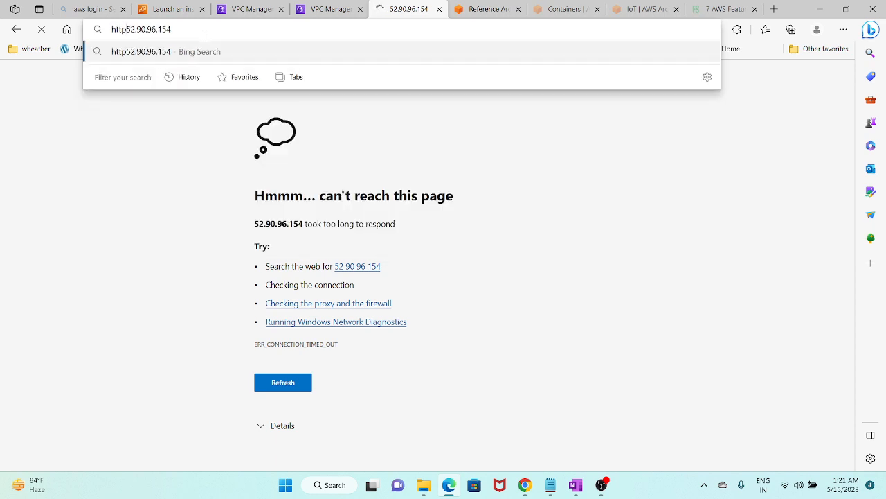
text(/)
key(Return)
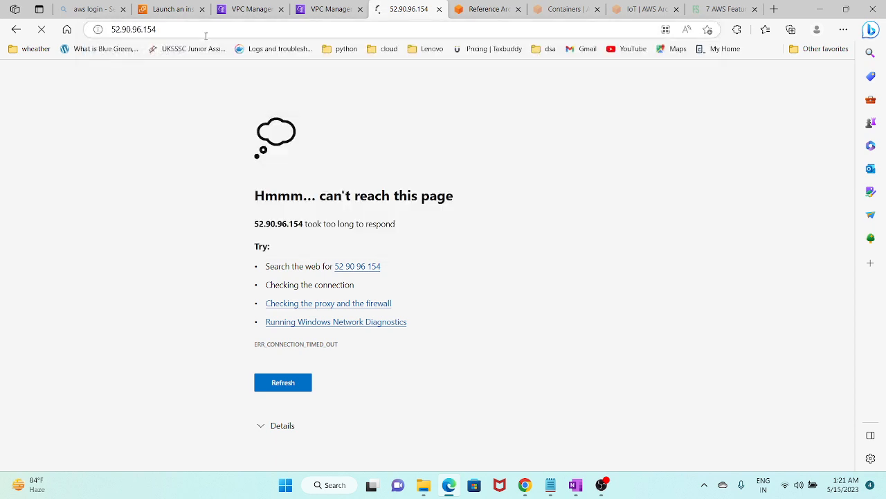
- Return to the instance launch confirmation page and open the VPC dashboard from there by searching for vpc
click(181, 10)
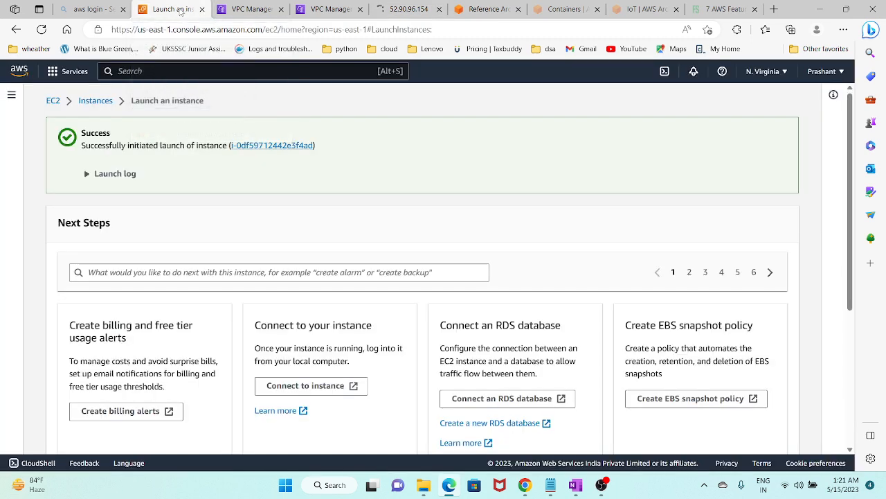
click(12, 96)
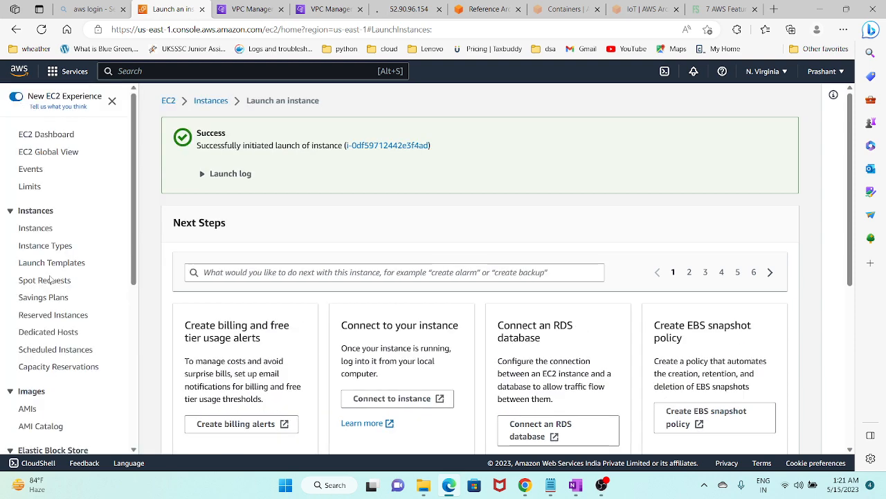
scroll(52, 296, down, 2)
scroll(52, 296, down, 2)
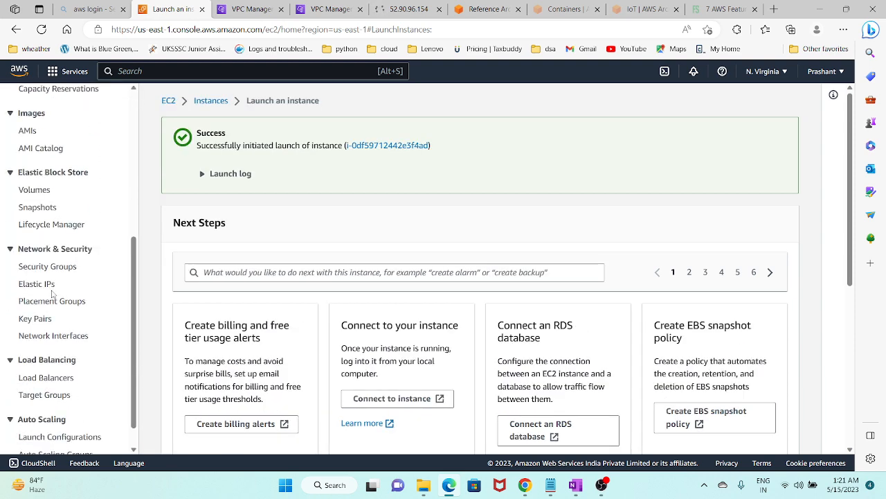
scroll(52, 296, up, 5)
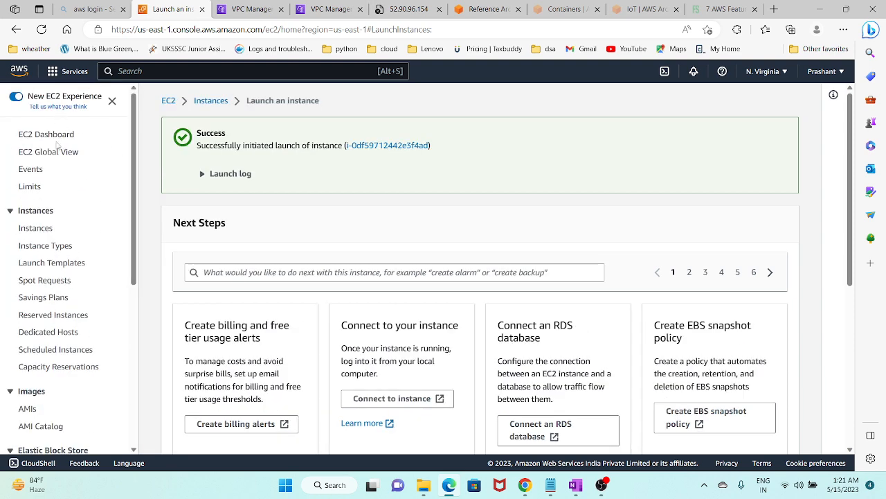
click(123, 69)
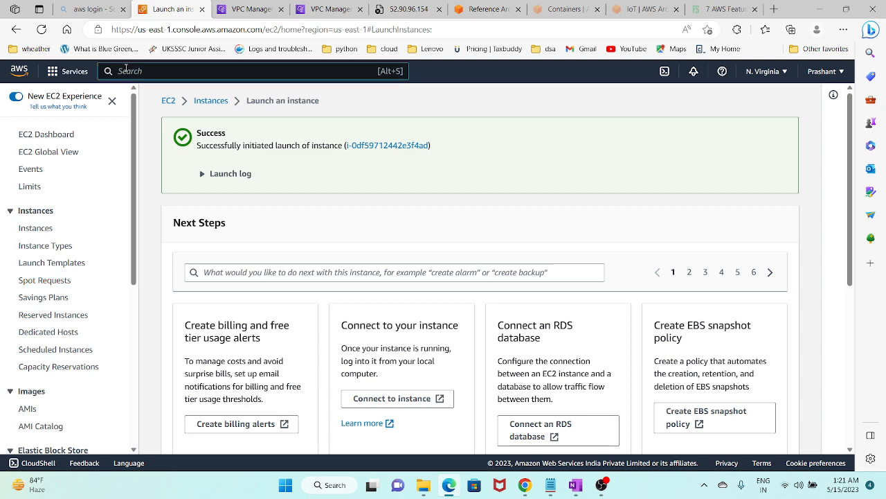
text(vpc)
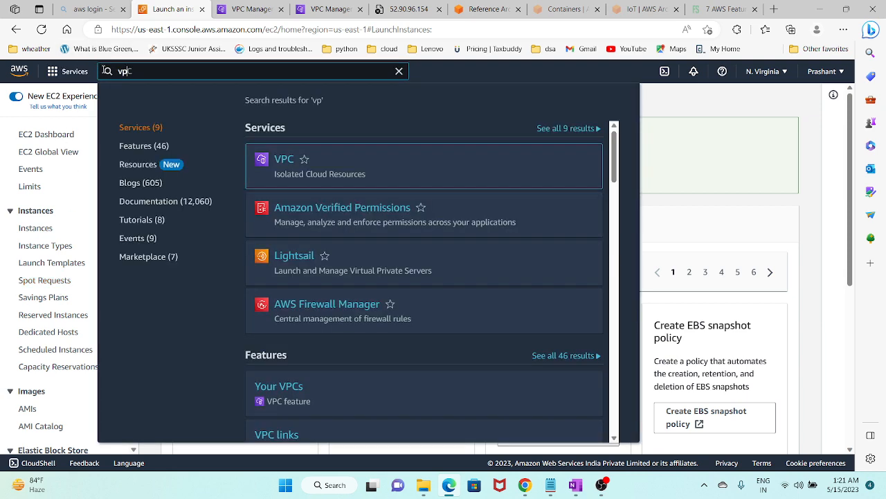
click(286, 164)
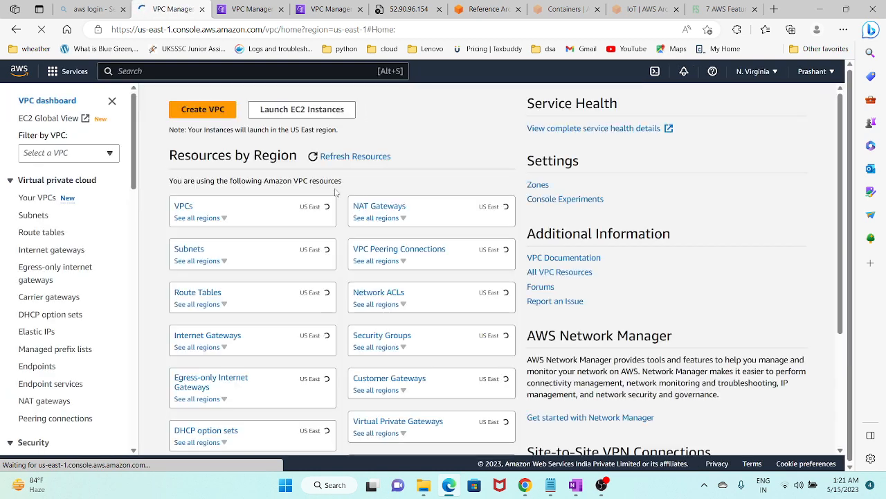
- Open the VPC subnets list and start creating a subnet in My VPC
click(184, 208)
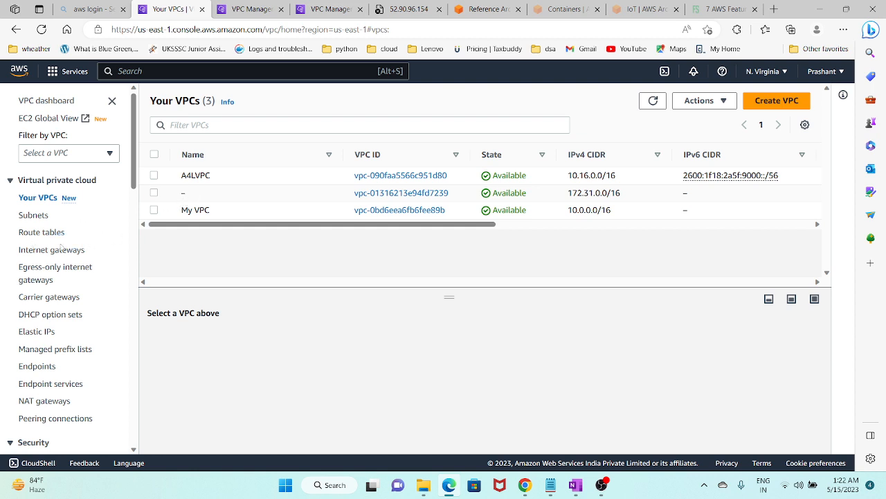
click(39, 216)
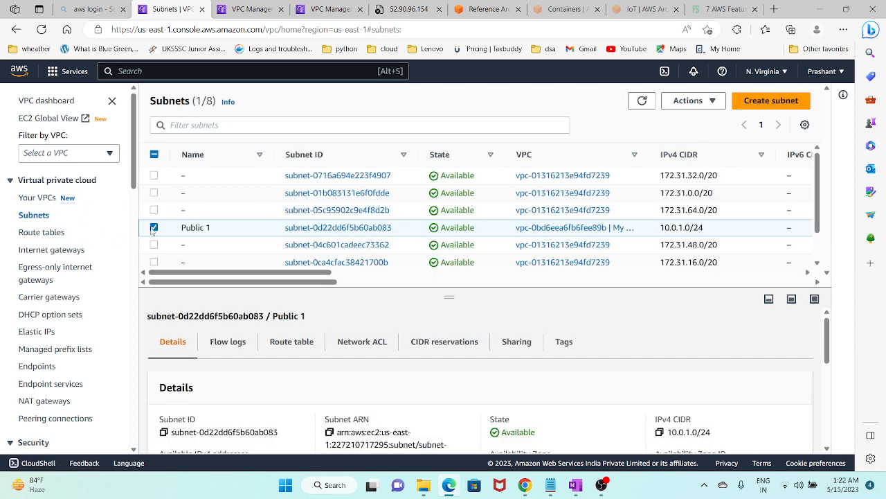
click(154, 227)
click(772, 101)
click(248, 215)
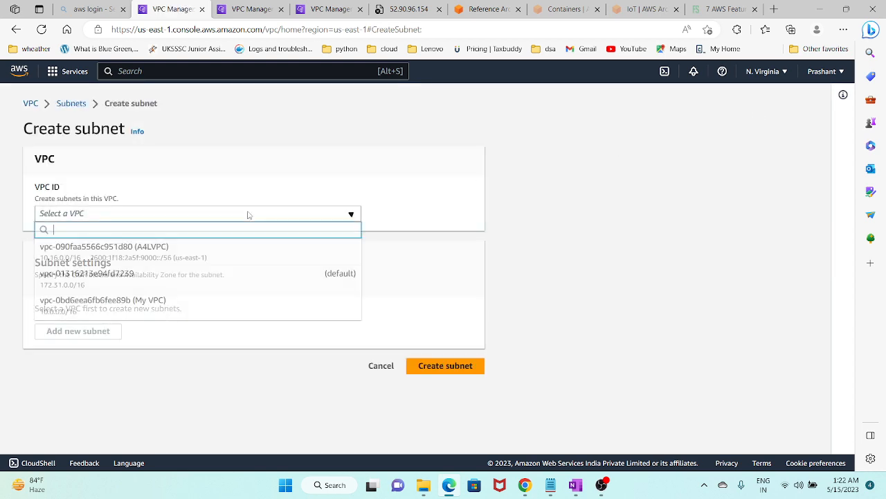
click(185, 303)
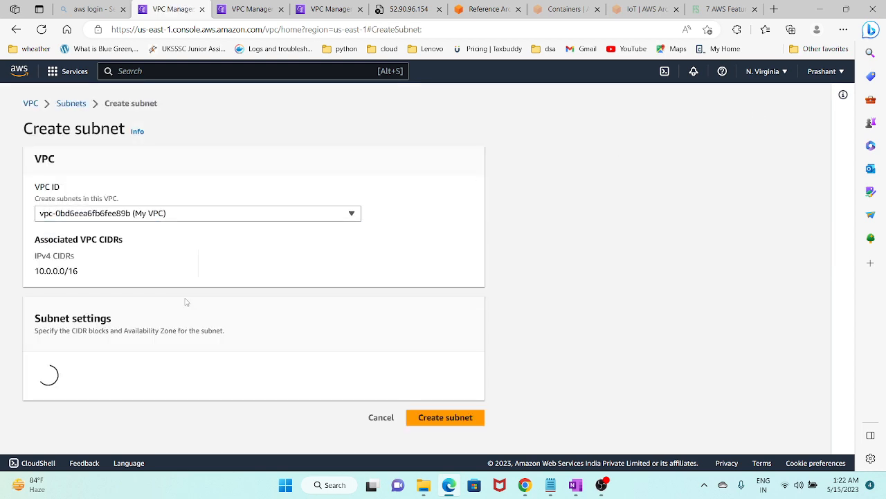
- Copy the second private subnet's name from the OneNote lab notes and name the new subnet Private 2
scroll(166, 331, down, 2)
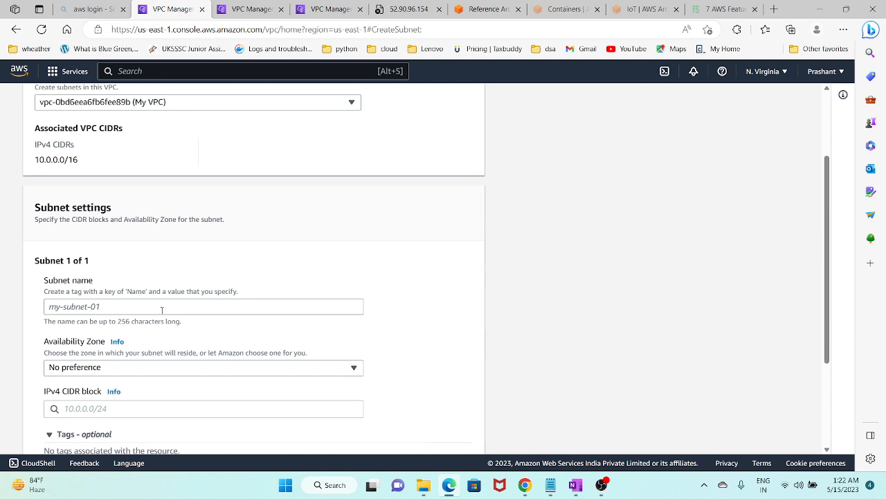
click(162, 310)
click(575, 486)
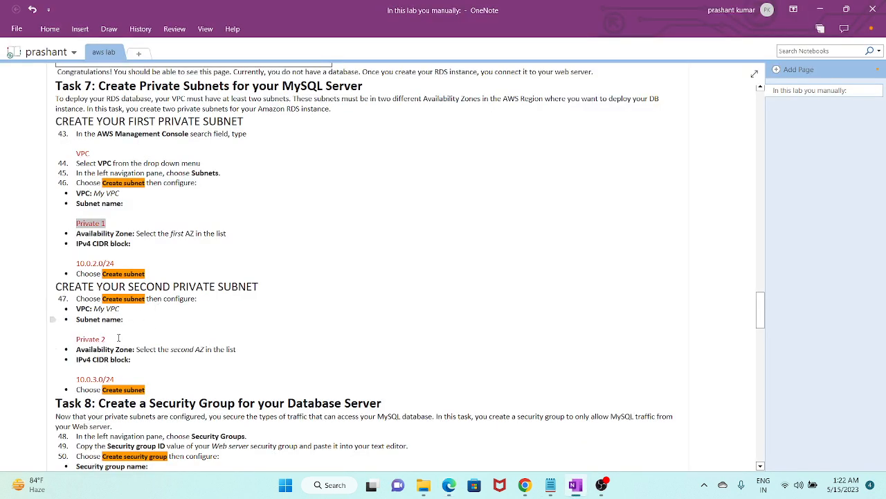
drag(118, 337, 76, 341)
key(ctrl+c)
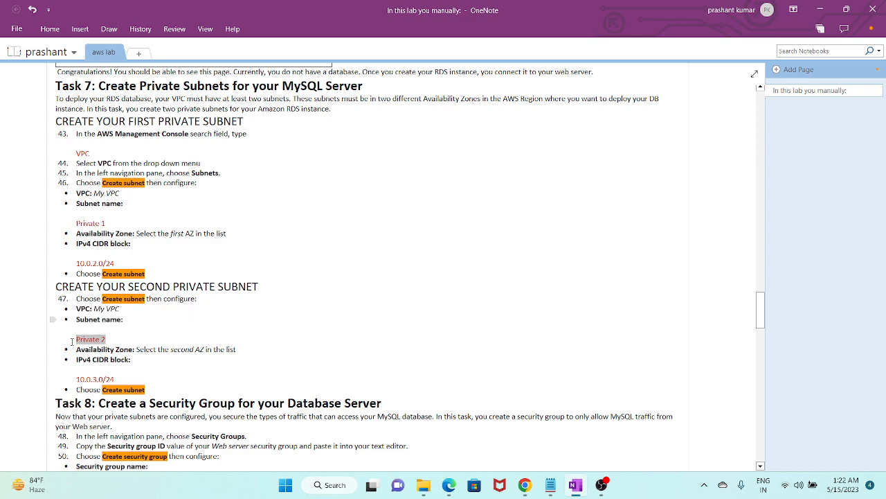
key(alt+Tab)
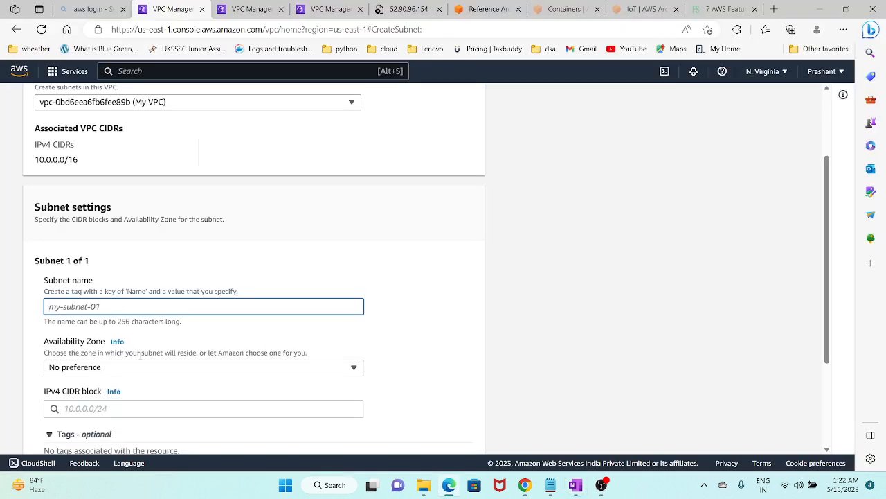
key(ctrl+v)
- Place the Private 2 subnet in availability zone us-east-1b with IPv4 CIDR block 10.0.2.0/24
click(172, 367)
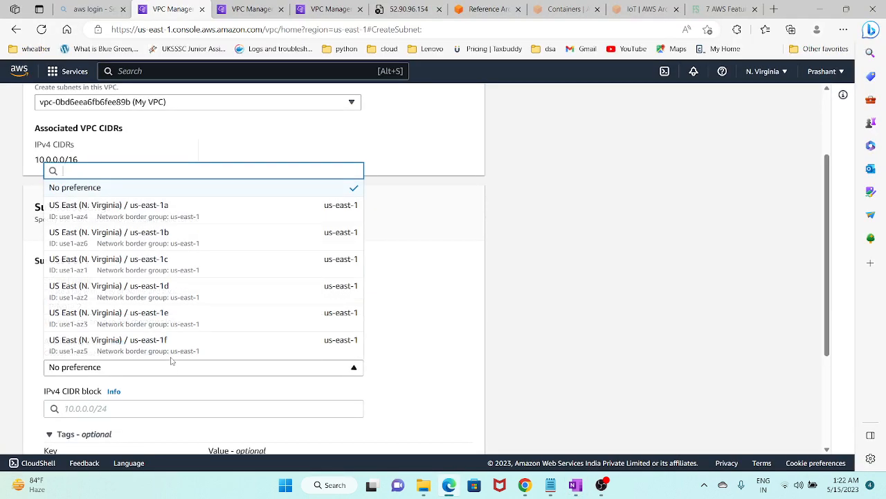
click(162, 232)
scroll(391, 354, down, 2)
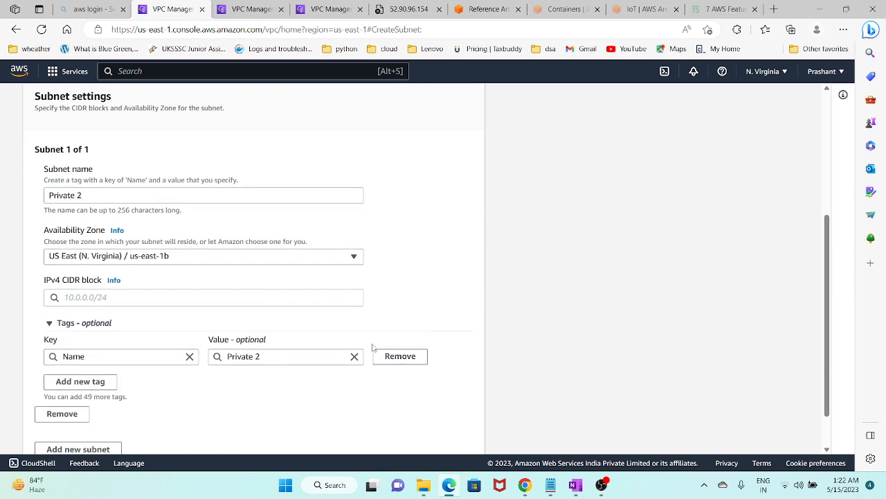
click(207, 295)
text(10.)
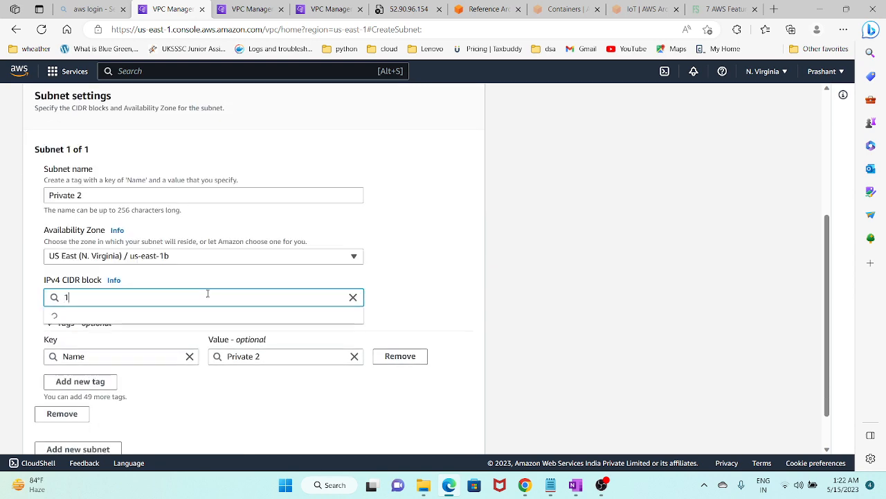
text(.)
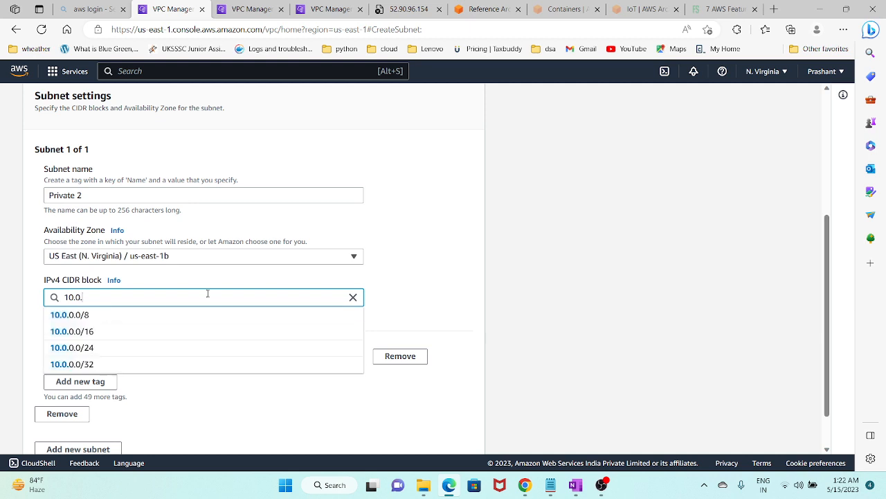
text(2.0/)
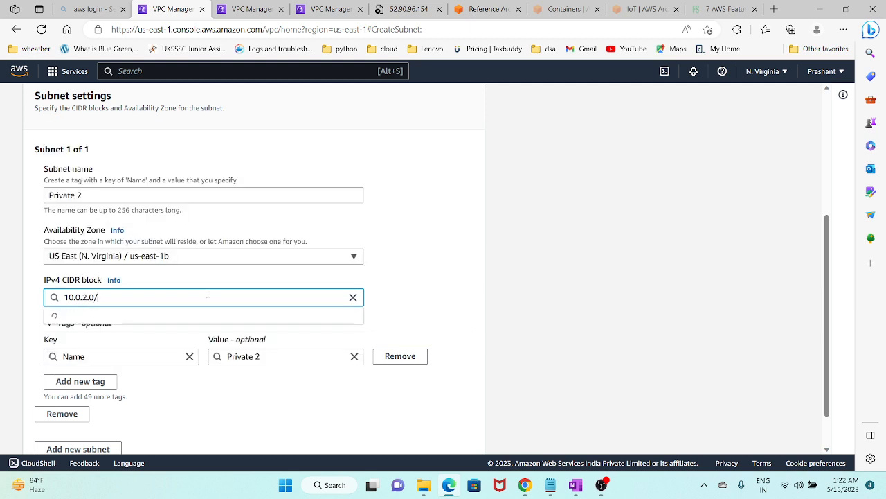
text(24)
click(200, 314)
- Check the private subnet instructions in the OneNote notes and create the Private 2 subnet in the AWS console
scroll(302, 372, down, 1)
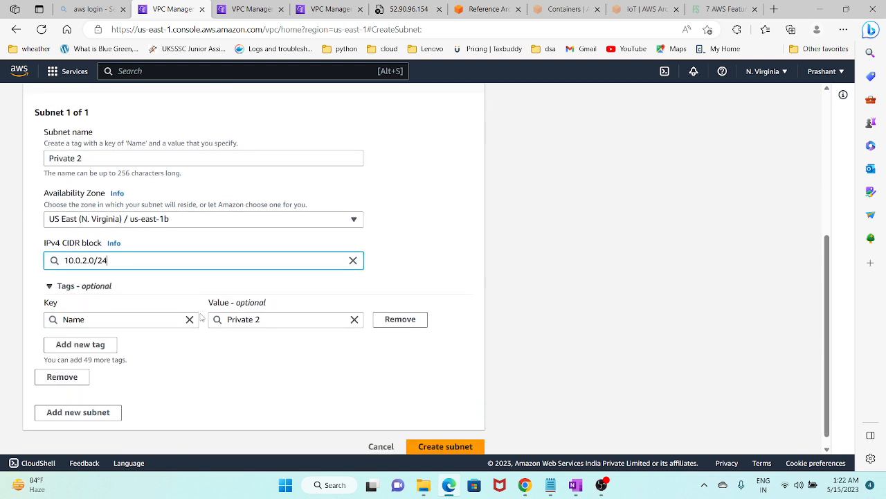
click(574, 485)
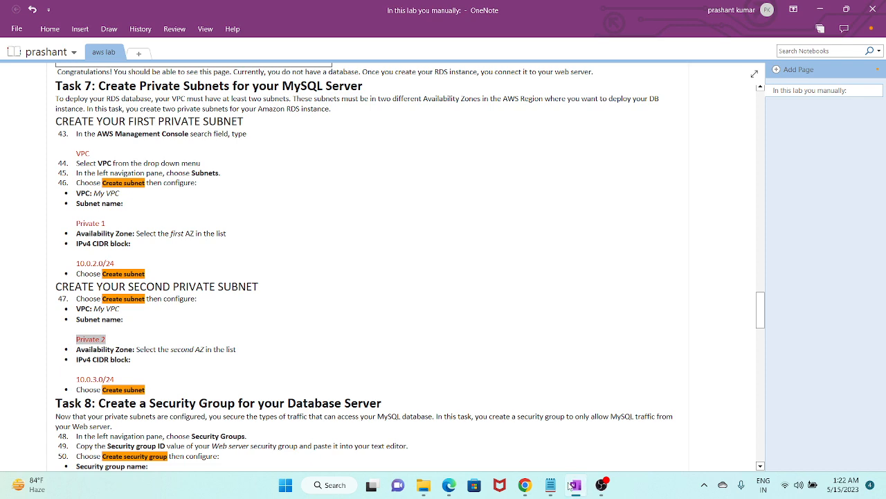
click(572, 485)
click(470, 439)
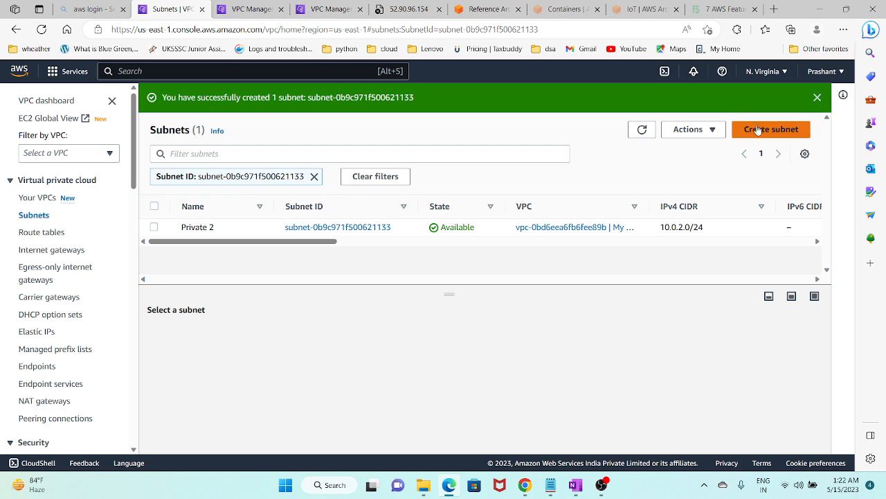
- Start another subnet in My VPC and name it Private 3
click(758, 131)
click(240, 220)
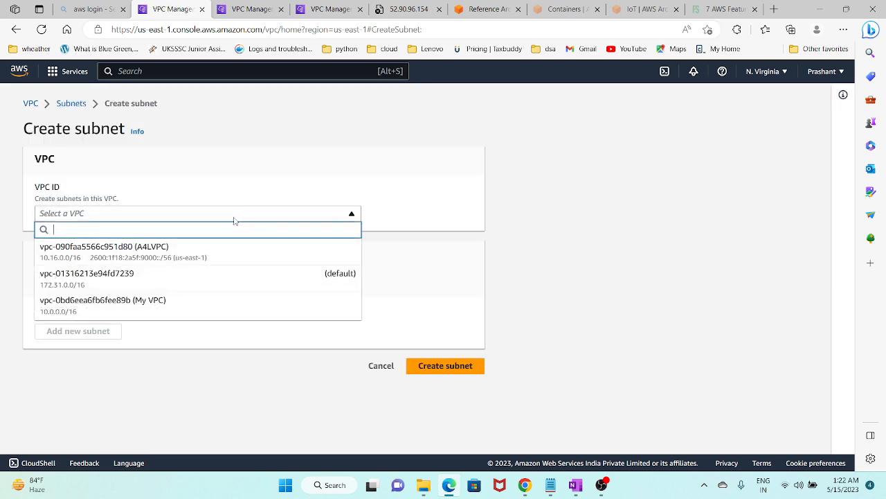
click(214, 302)
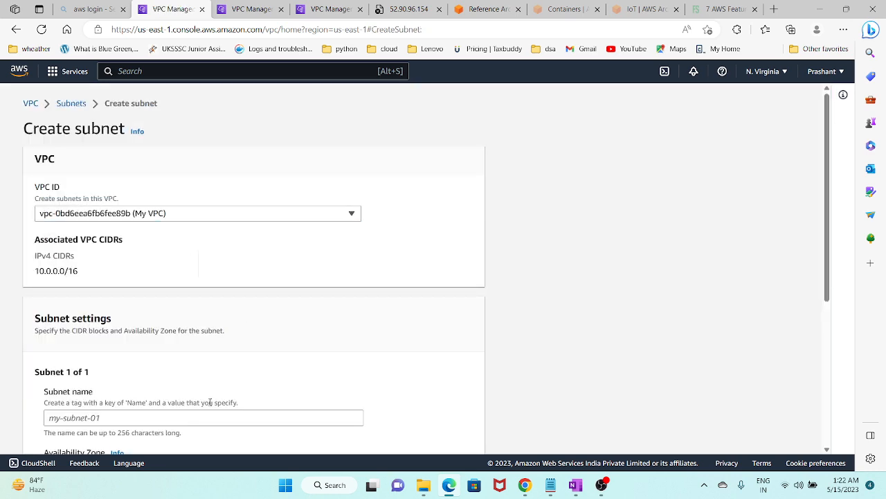
scroll(210, 401, down, 3)
click(153, 253)
text(Private 2)
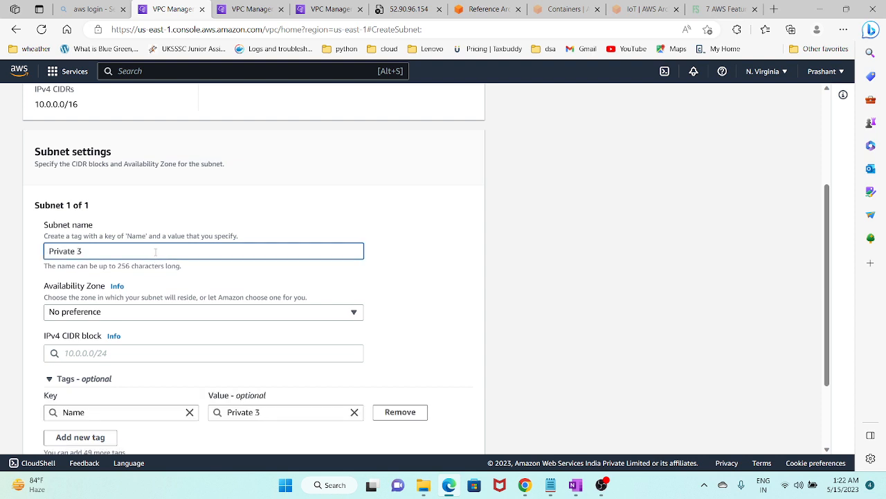
- Create the Private 3 subnet in availability zone us-east-1c with IPv4 CIDR block 10.0.3.0/24
click(160, 315)
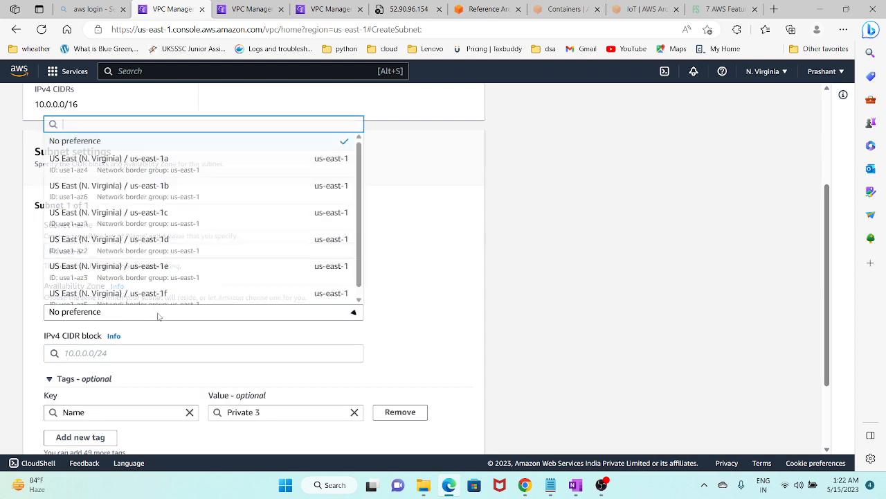
click(164, 216)
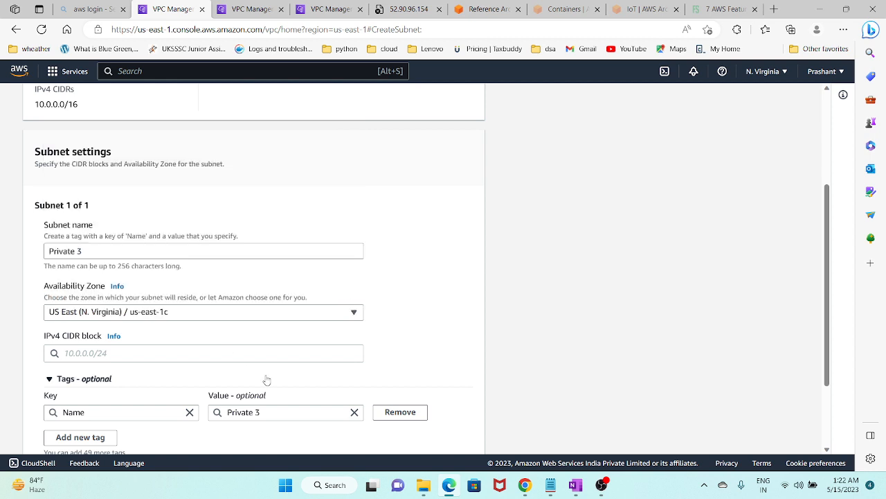
scroll(277, 360, down, 2)
click(217, 250)
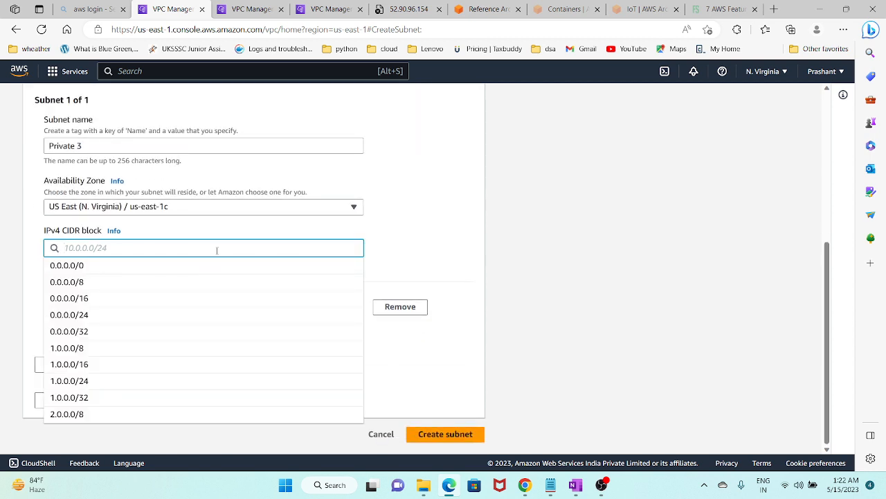
text(10.0.)
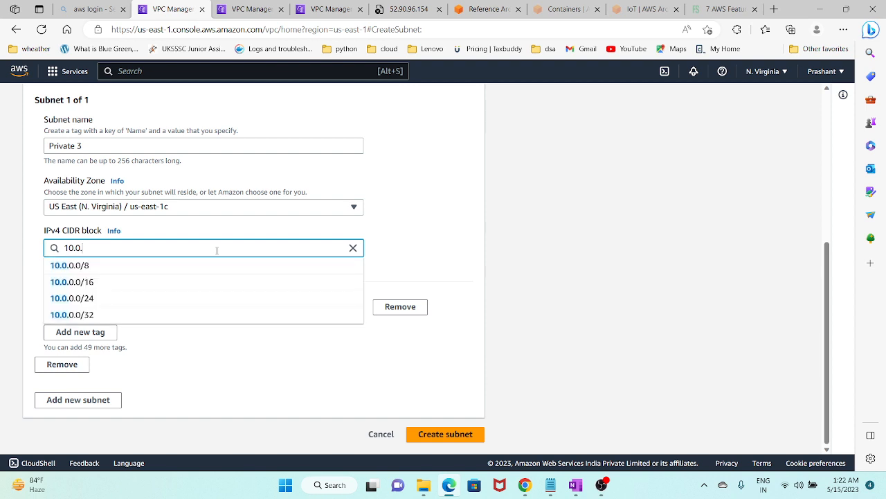
text(3.0/)
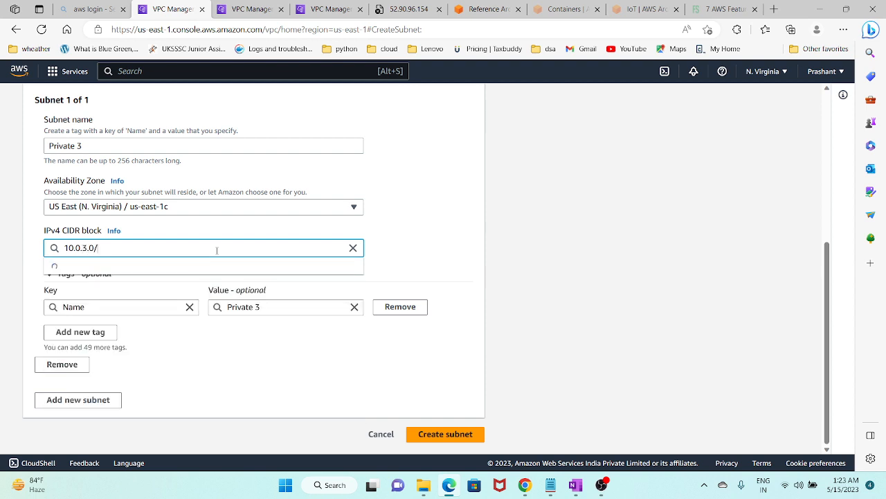
text(24)
click(211, 265)
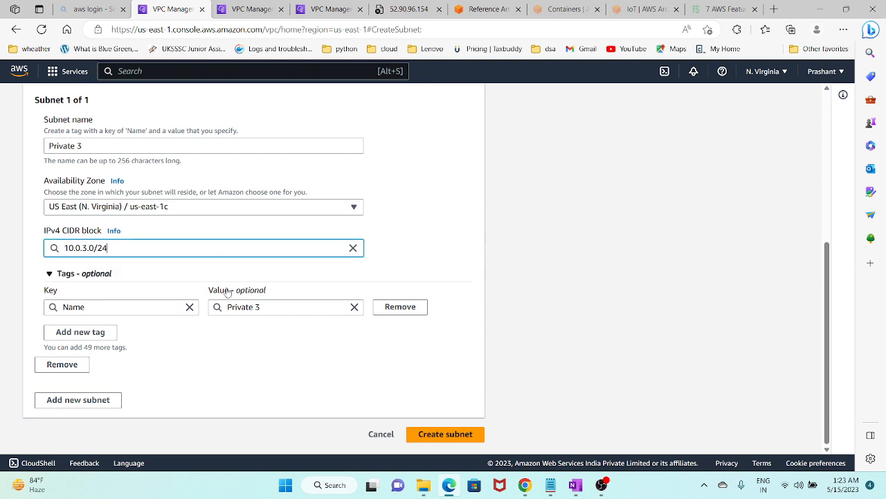
click(446, 433)
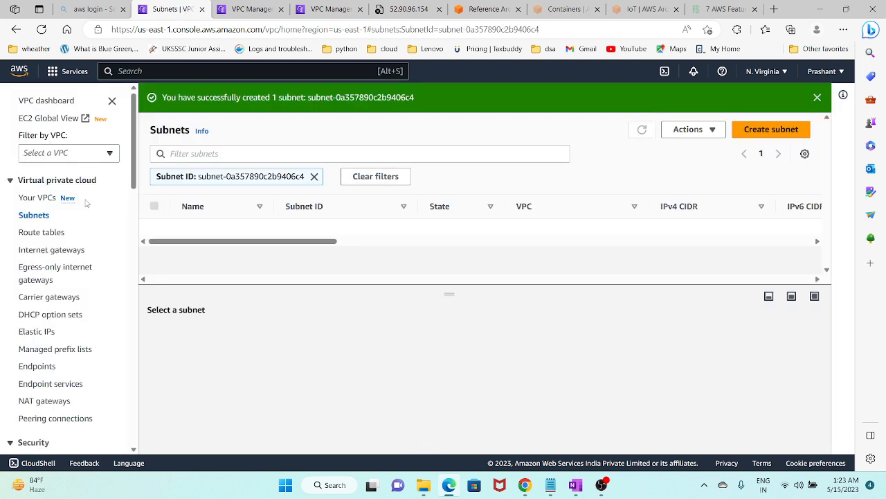
- Start a further subnet in My VPC and name it Private 4
click(760, 134)
click(204, 214)
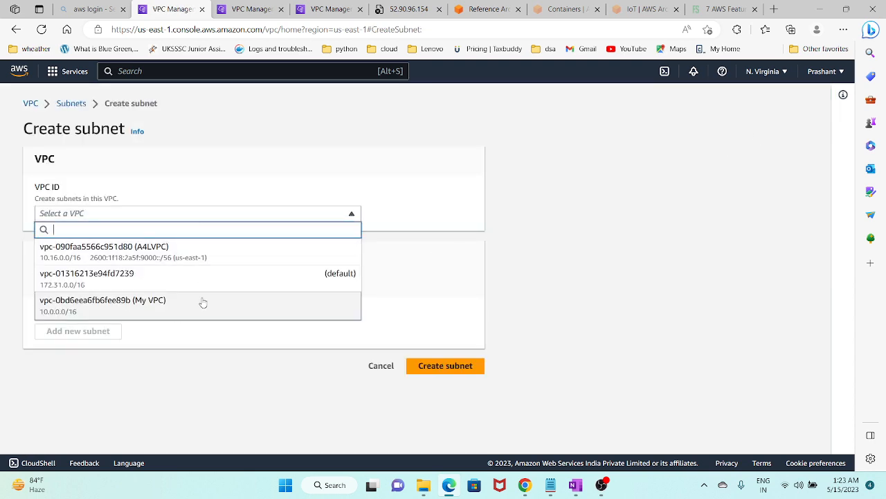
click(203, 305)
scroll(186, 344, down, 2)
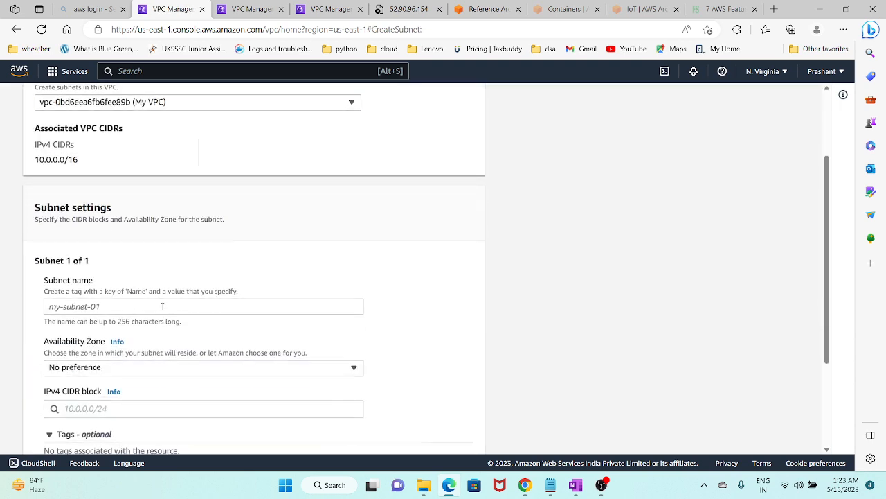
click(164, 305)
text(Private 2)
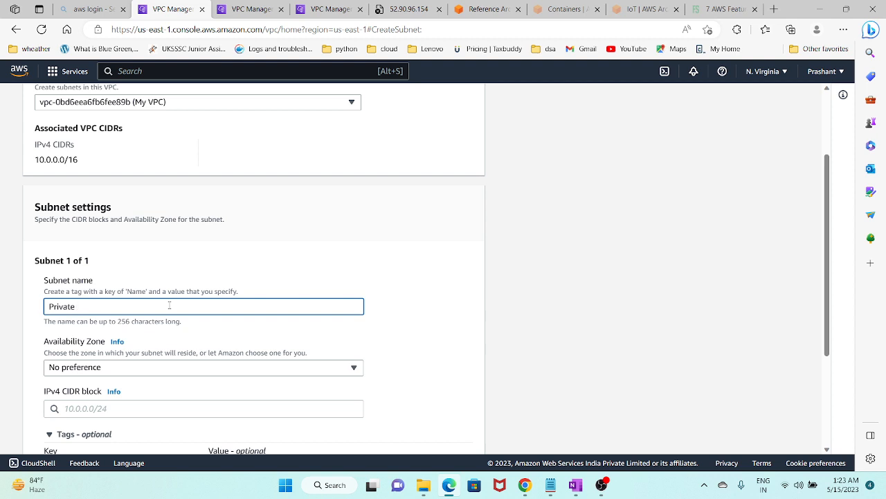
- Create the Private 4 subnet in availability zone us-east-1d with IPv4 CIDR block 10.0.4.0/28
click(133, 369)
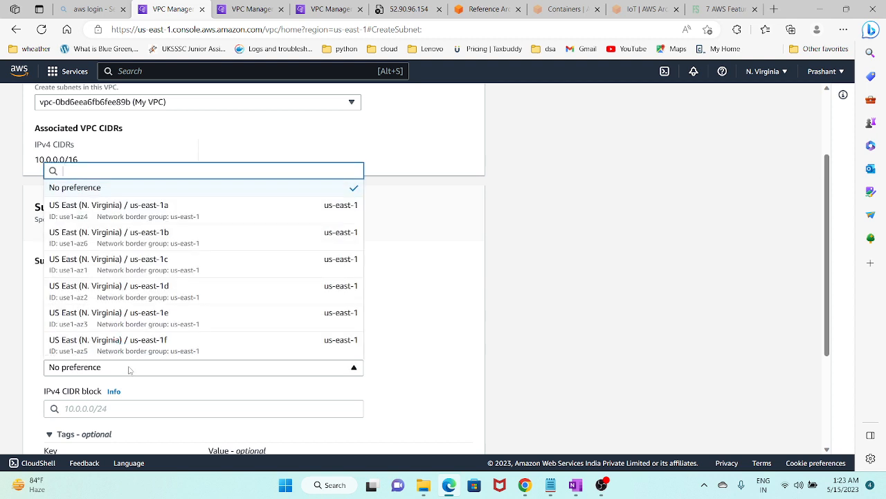
click(131, 290)
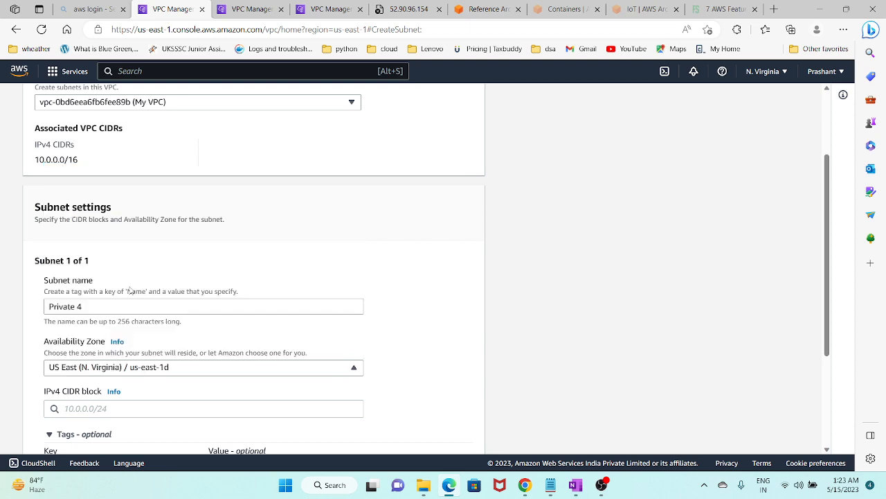
scroll(124, 277, down, 3)
click(122, 250)
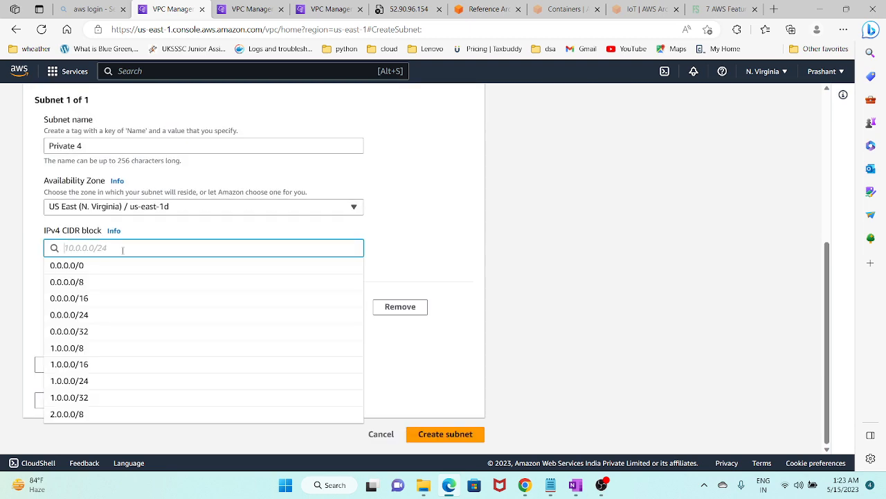
text(10.0.4.)
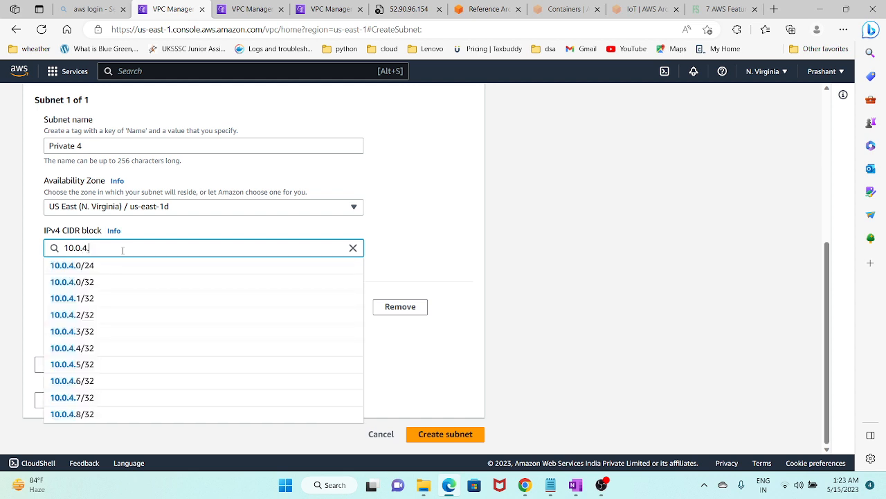
text(0/2)
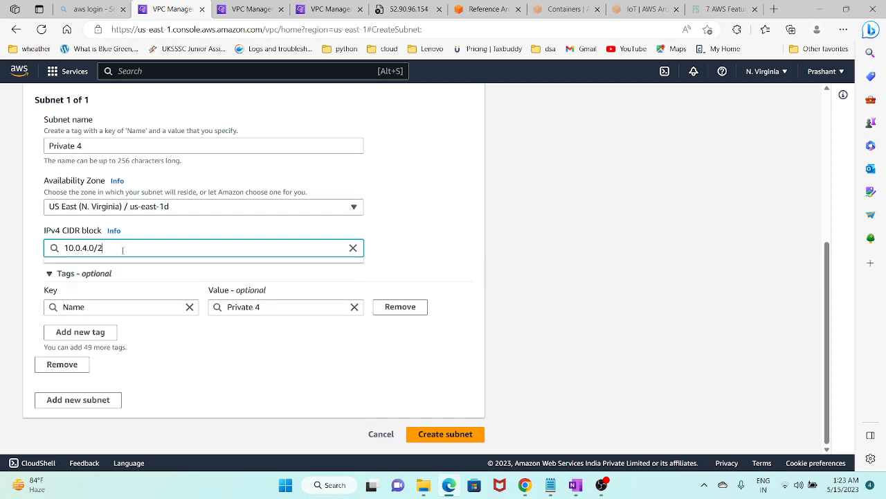
text(8)
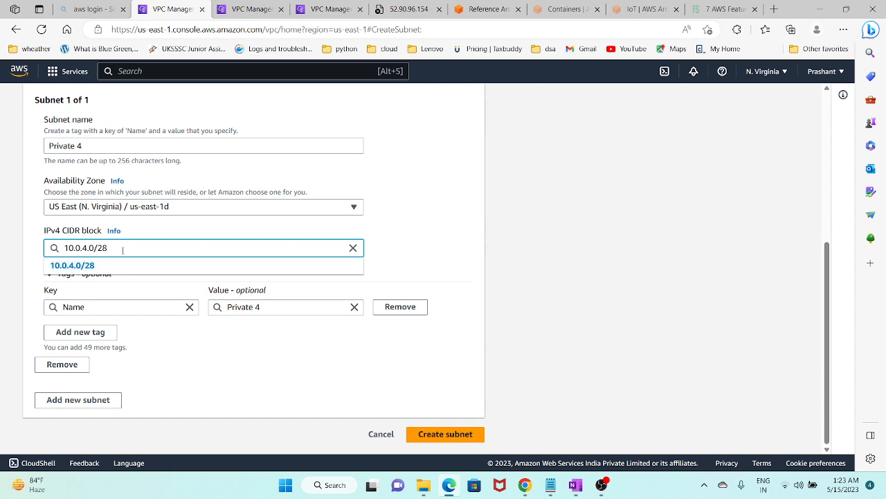
click(119, 267)
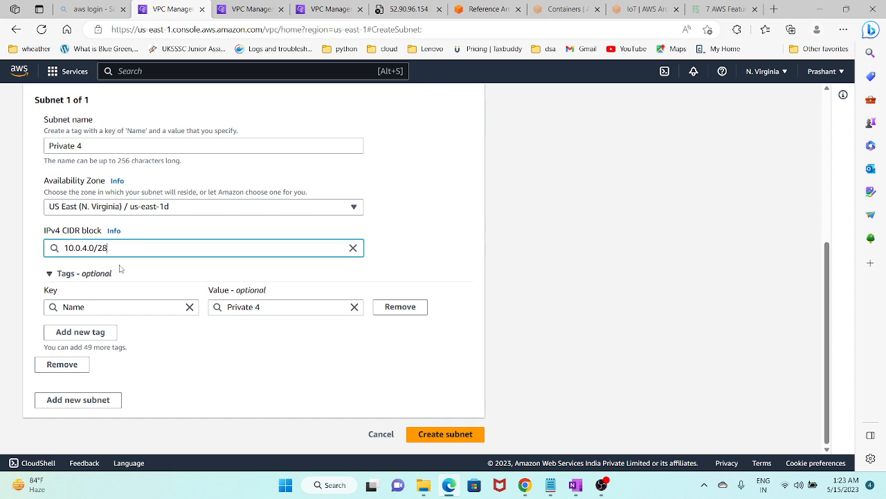
click(439, 434)
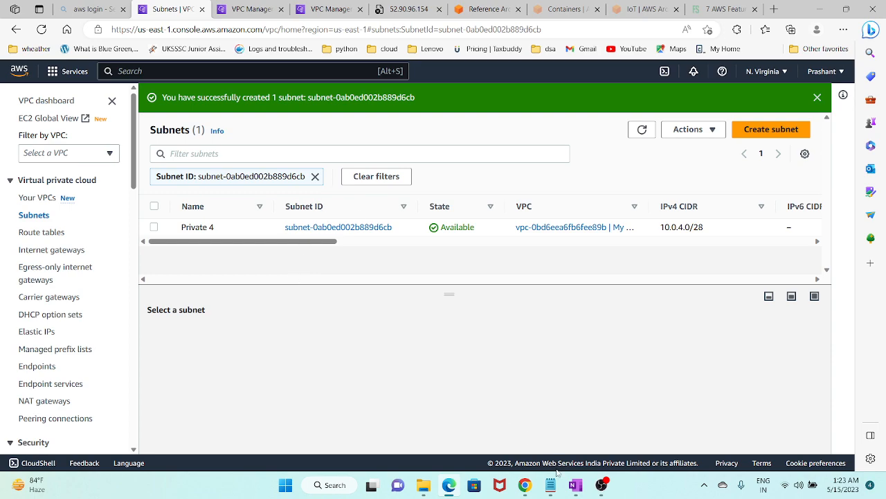
- Switch to the OneNote notes and read the Task 8 instructions for creating the database server's security group
click(575, 485)
scroll(250, 404, down, 3)
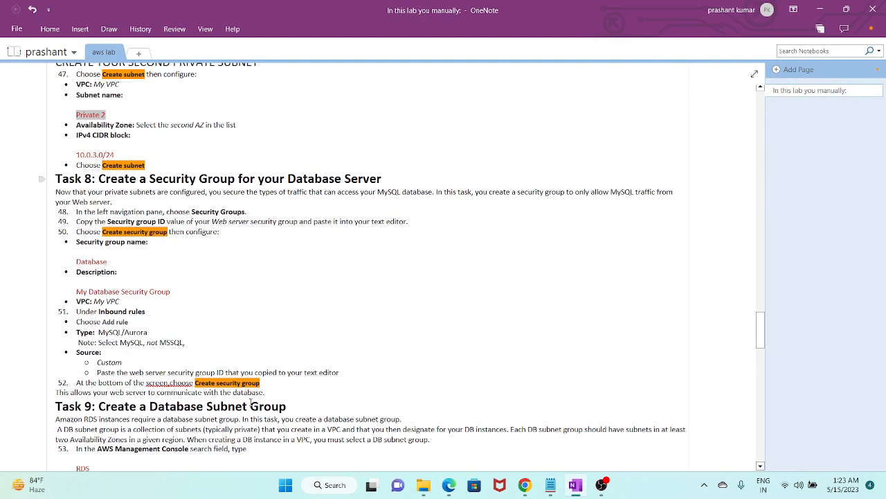
scroll(251, 404, up, 3)
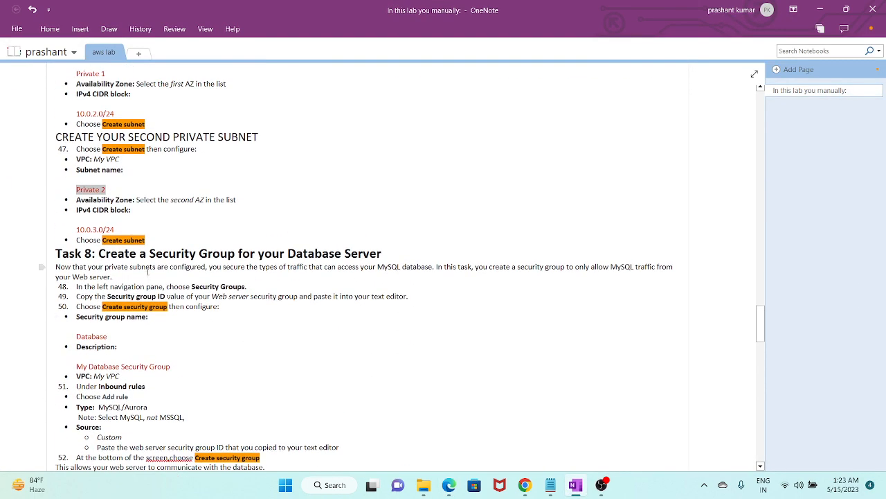
drag(184, 254, 303, 254)
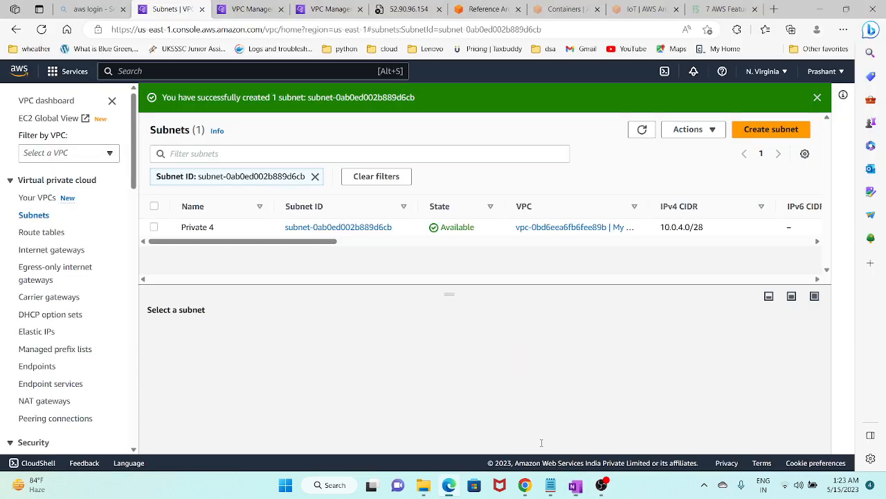
- Return to the AWS console in the browser, list the running EC2 instances and view the Web Server instance's details
key(alt+Tab)
click(255, 10)
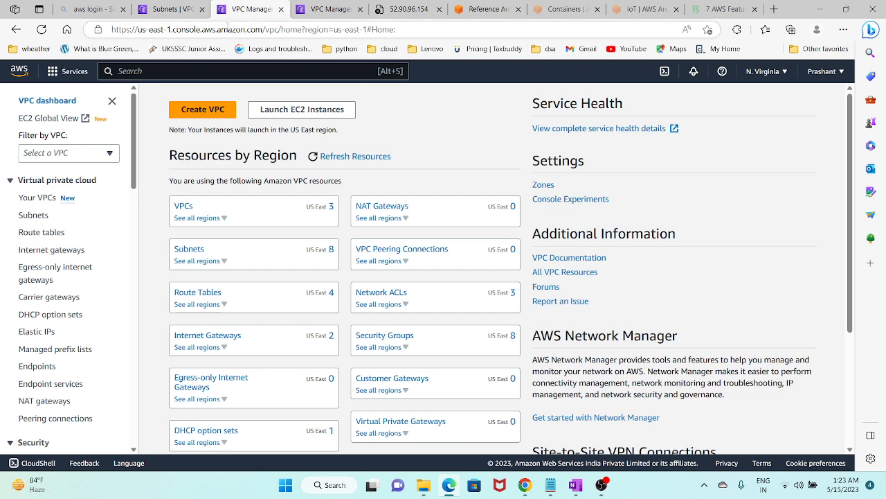
click(82, 72)
click(266, 201)
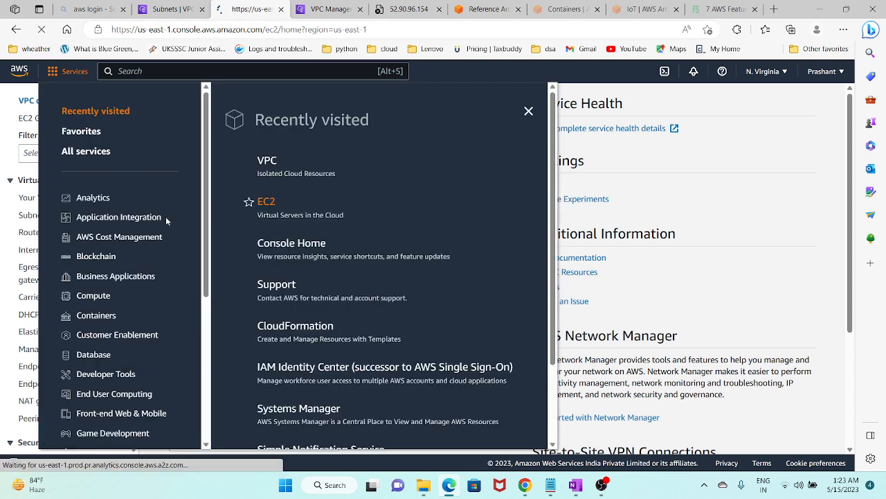
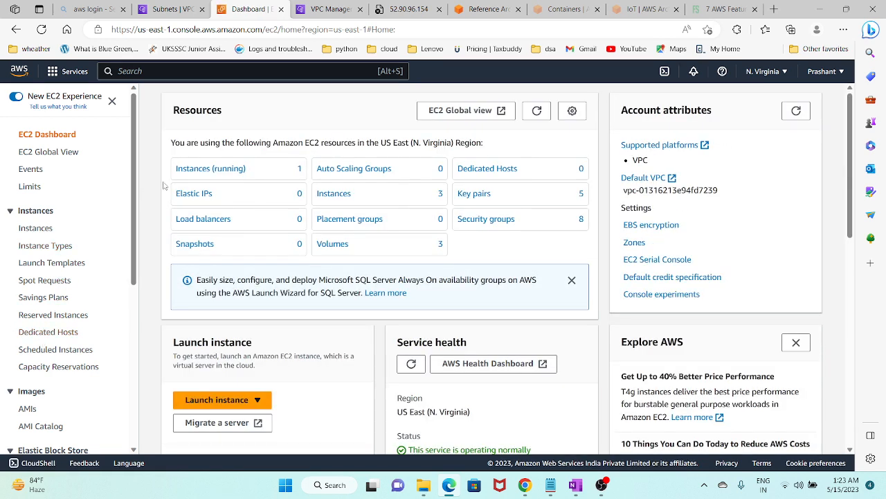
click(208, 172)
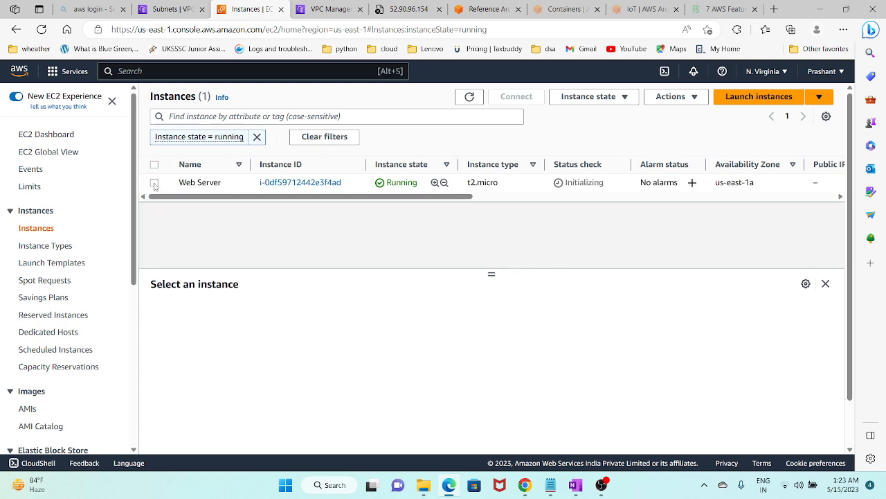
click(154, 182)
scroll(332, 374, down, 2)
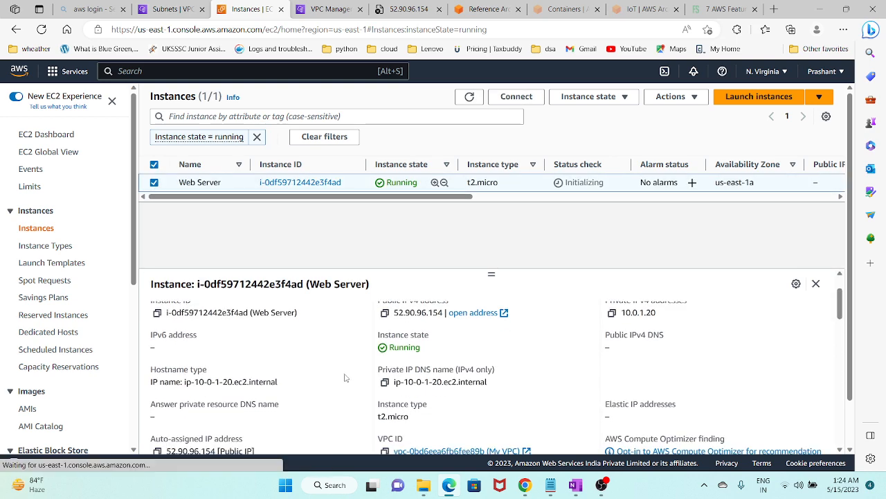
scroll(395, 386, down, 1)
scroll(356, 387, up, 3)
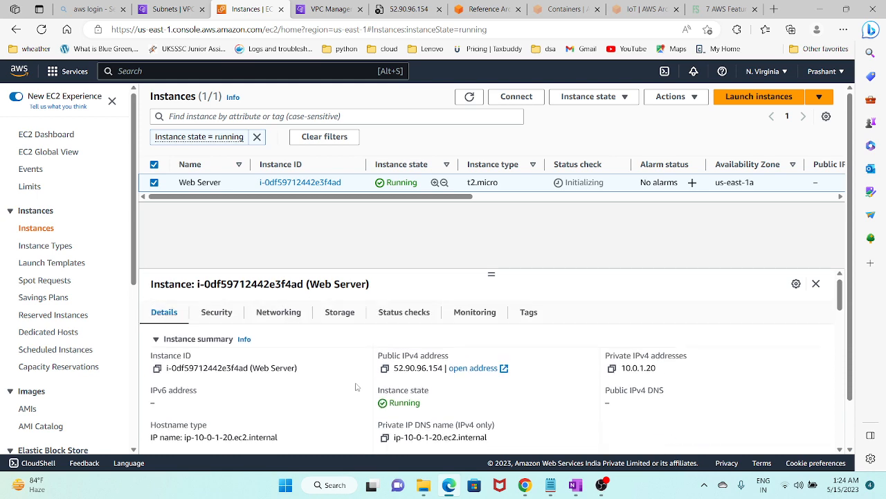
- Examine the Web Server instance's security group and look up the VPC it belongs to
click(220, 313)
scroll(253, 357, down, 1)
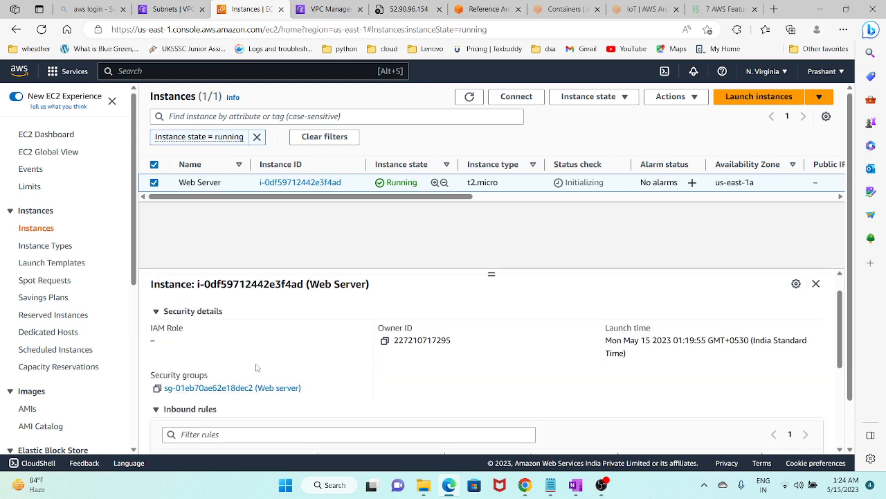
click(235, 388)
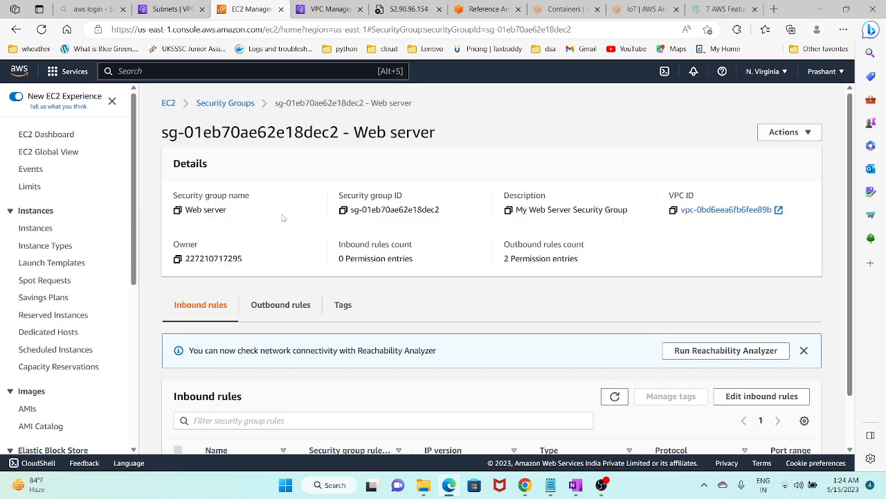
click(714, 210)
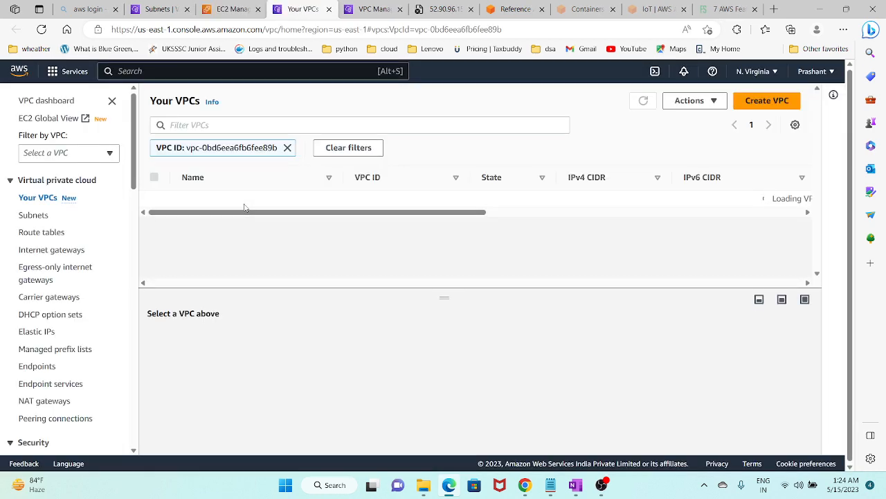
click(329, 9)
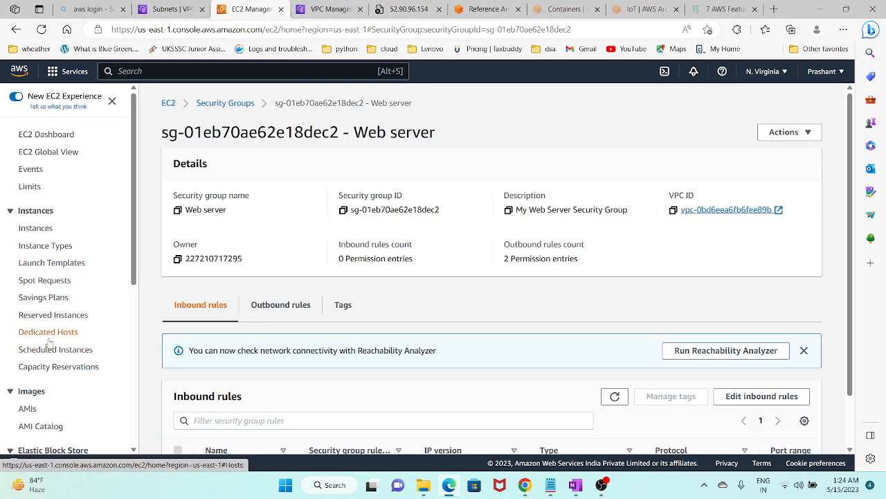
- Go to the EC2 security groups and start creating a new one
scroll(48, 340, down, 5)
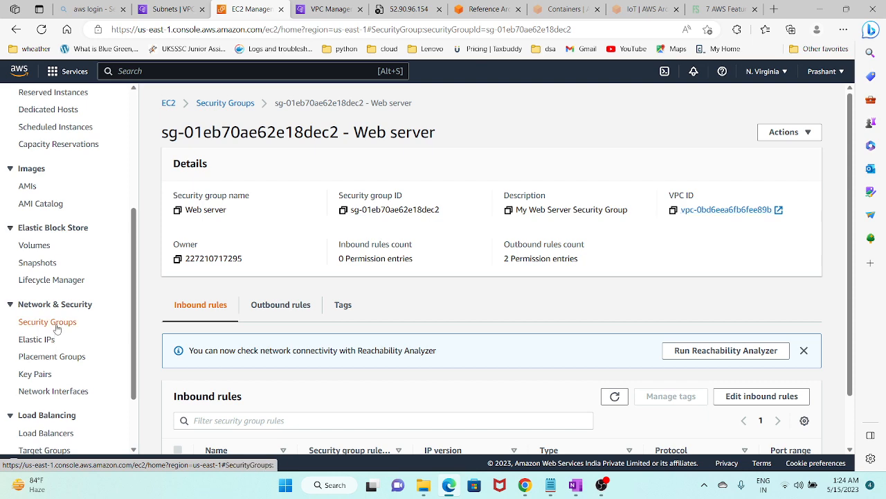
click(58, 329)
click(750, 104)
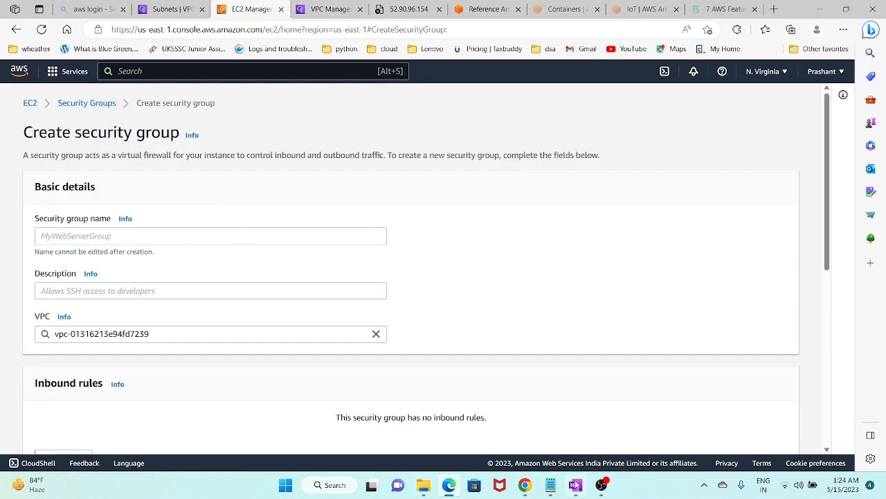
- Copy the security group name from the OneNote notes and name the new group Database
click(576, 485)
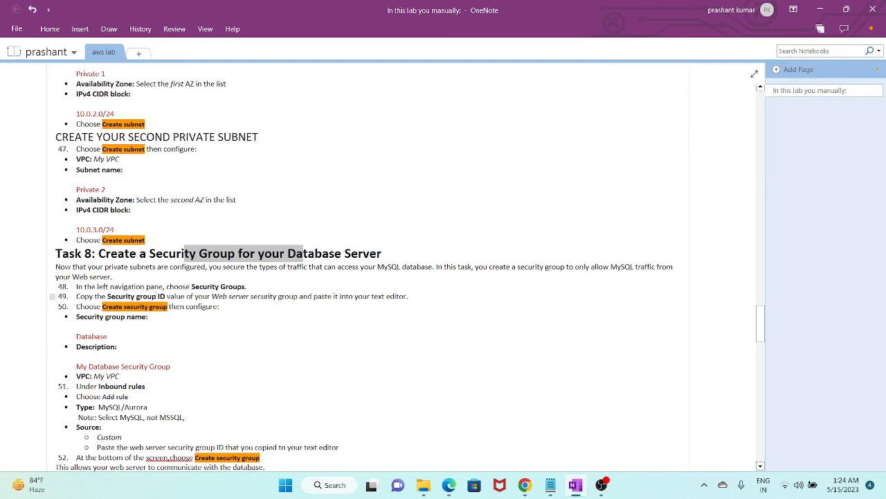
drag(113, 338, 73, 339)
key(ctrl+c)
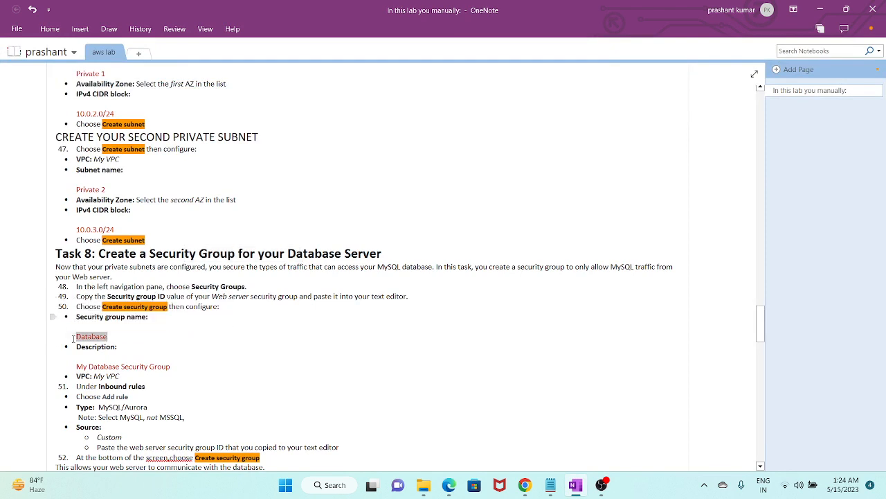
key(alt+Tab)
click(132, 237)
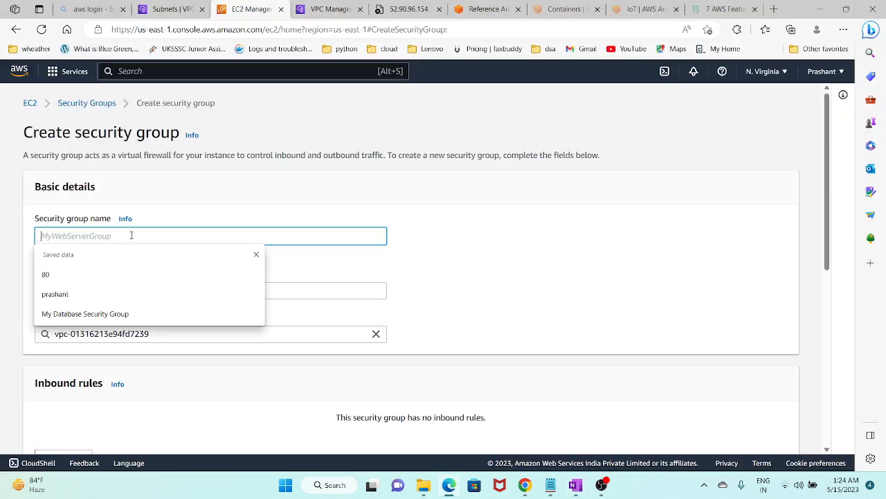
key(ctrl+v)
- Copy the description from the OneNote notes and set the security group's description to My Database Security Group
key(alt+Tab)
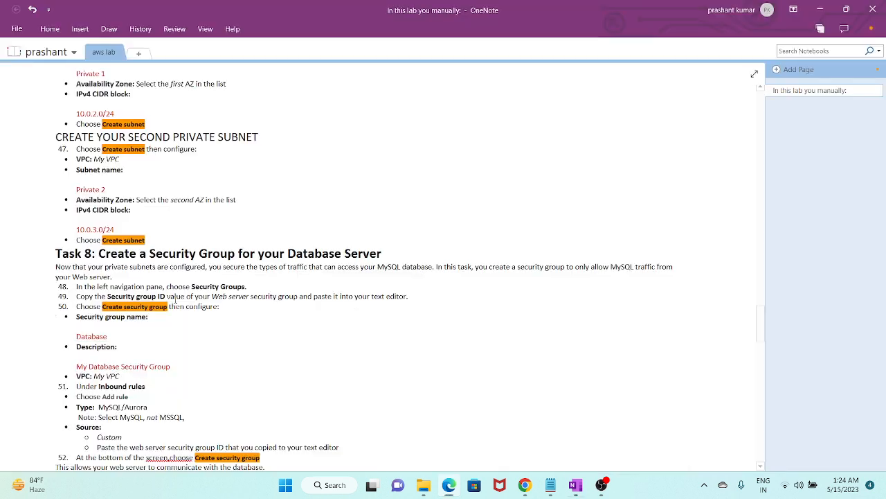
drag(168, 367, 64, 366)
key(ctrl+c)
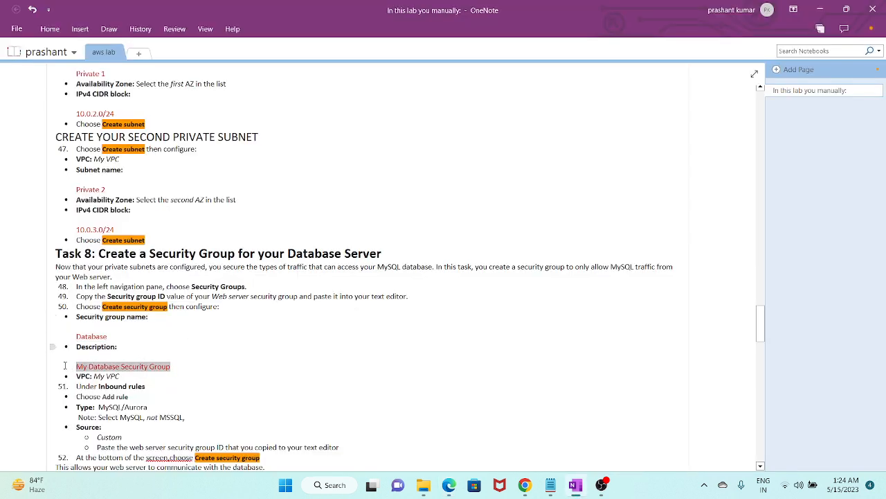
key(alt+Tab)
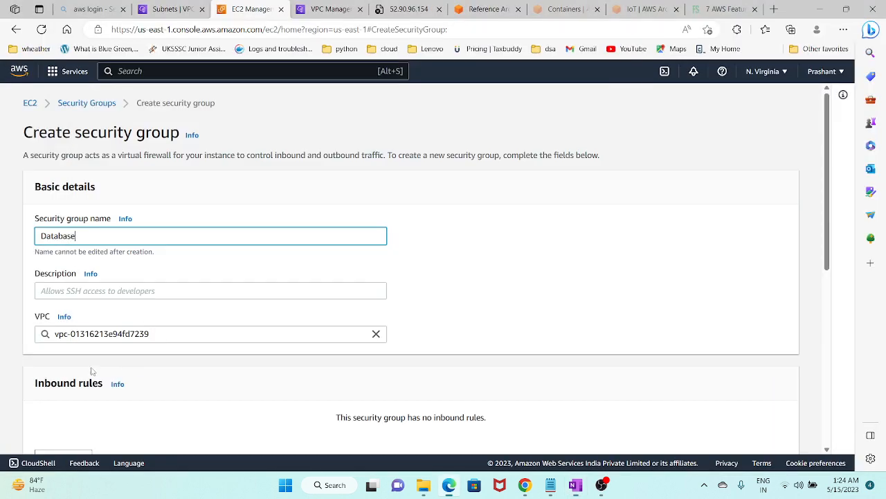
click(132, 292)
key(ctrl+v)
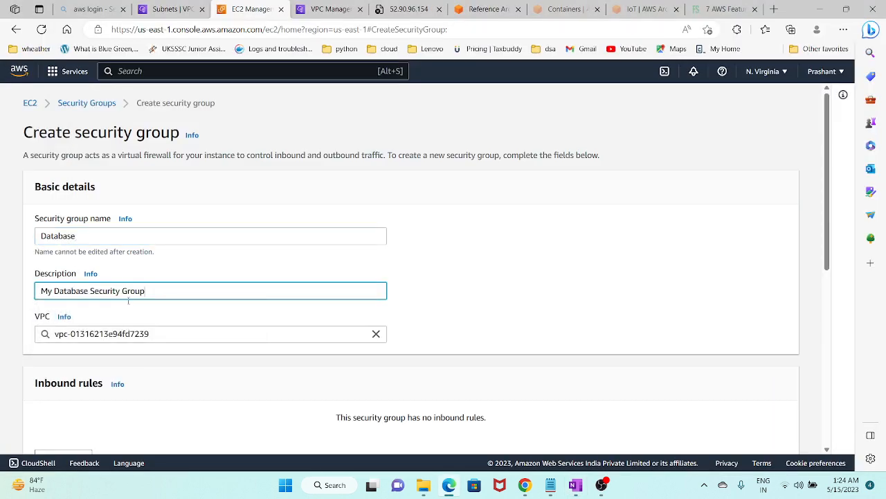
click(463, 321)
- Check the rule type in the OneNote notes and add a MYSQL/Aurora inbound rule to the new security group
scroll(462, 321, down, 2)
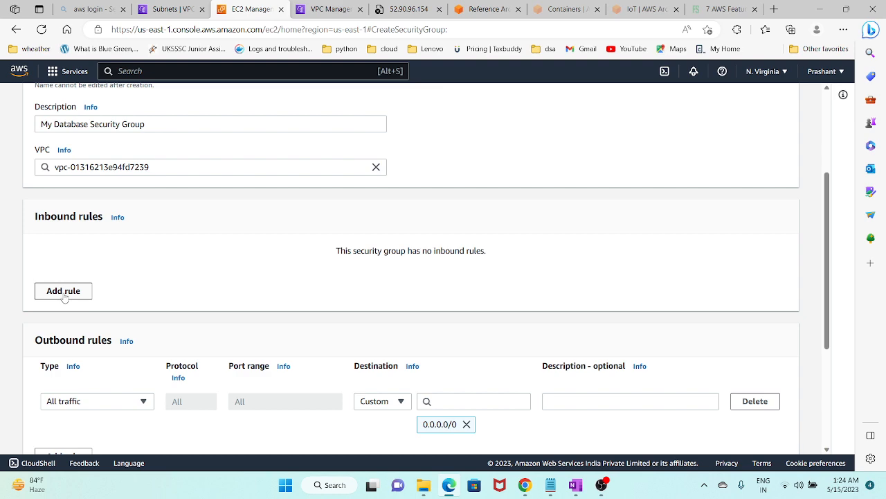
key(alt+Tab)
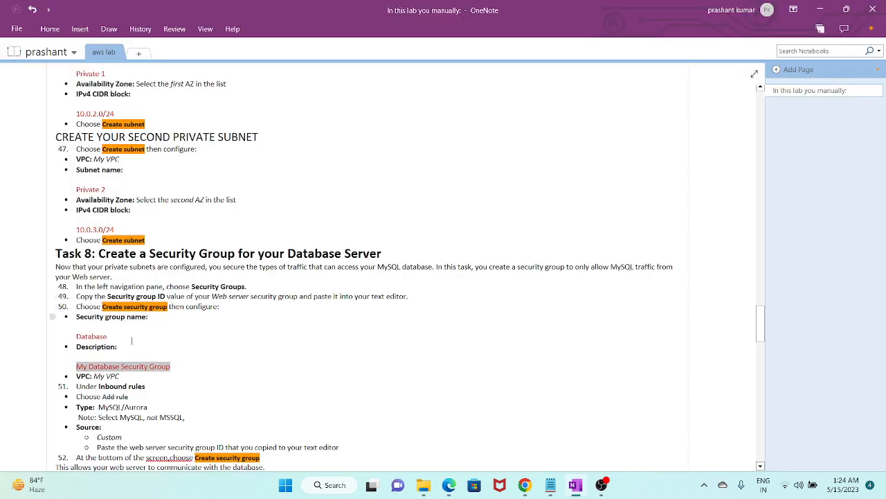
scroll(135, 346, down, 1)
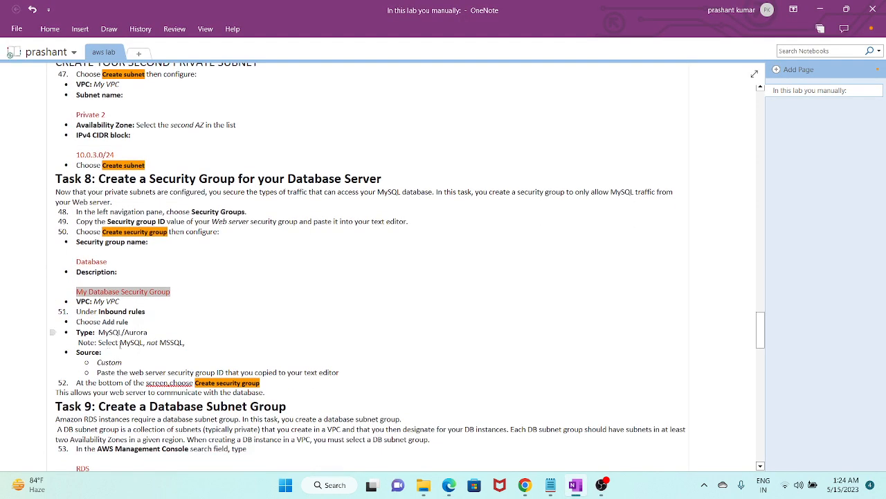
drag(120, 342, 175, 343)
key(alt+Tab)
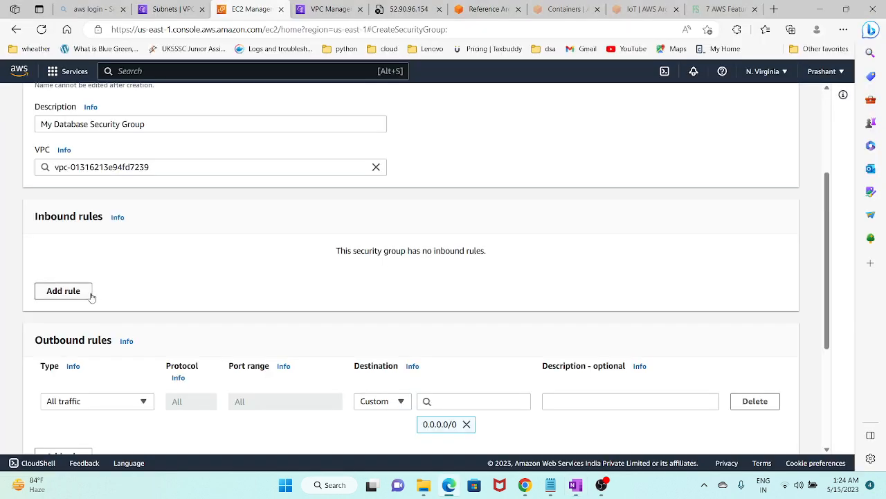
click(92, 297)
click(113, 281)
scroll(105, 253, down, 6)
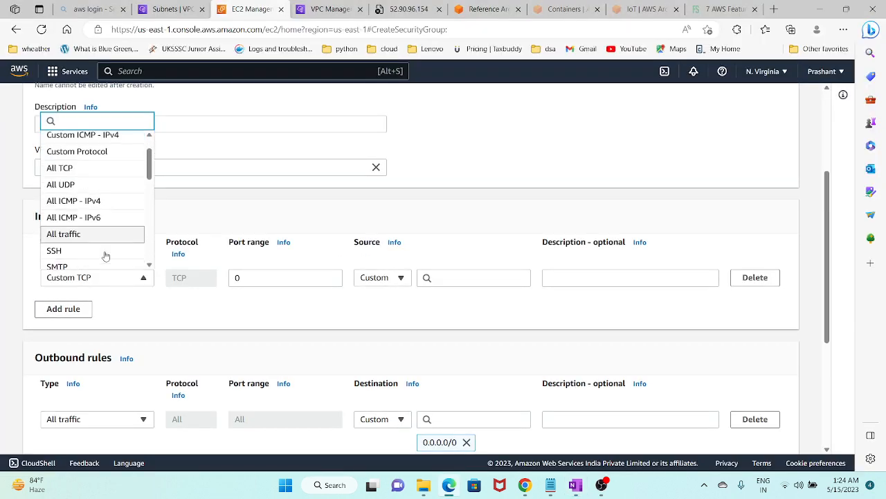
scroll(107, 266, down, 3)
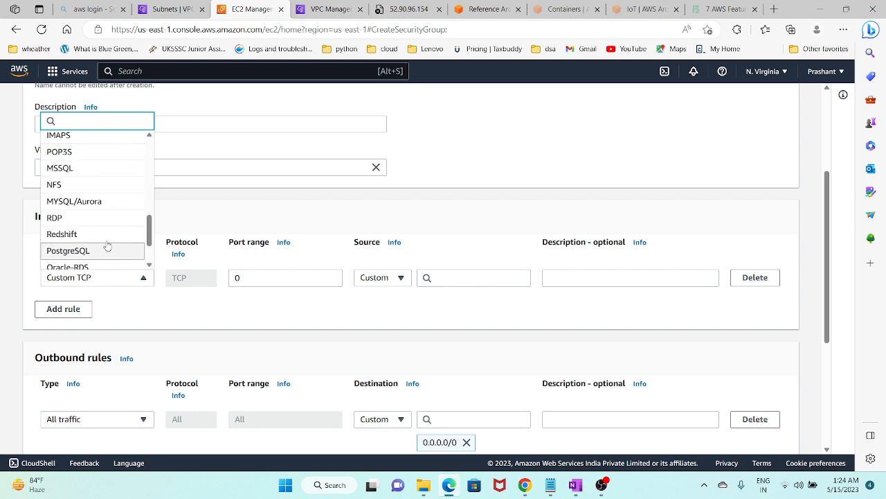
click(113, 203)
- Try to find the web server's security group as the rule's custom source by searching for web, and recheck the OneNote notes
click(394, 281)
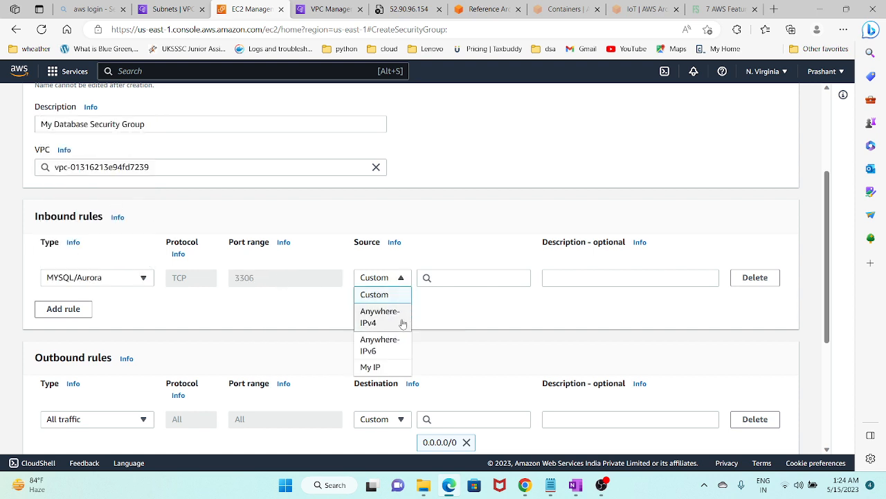
click(458, 280)
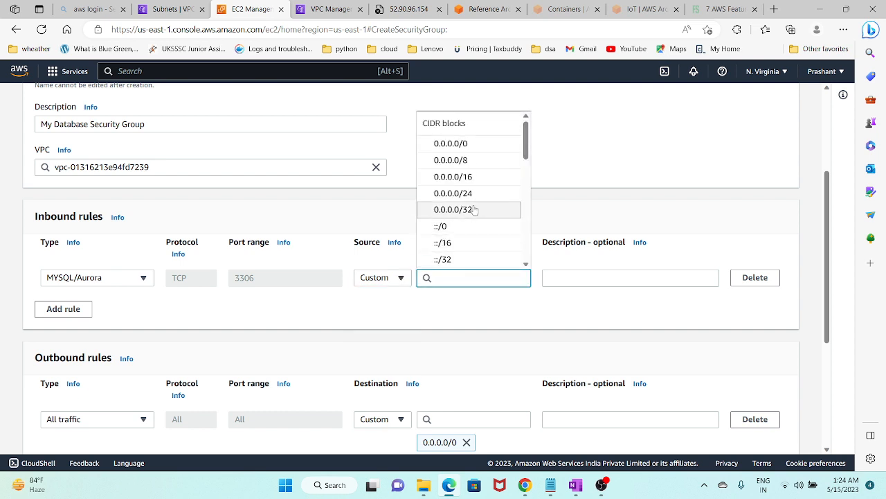
scroll(475, 235, down, 2)
scroll(475, 249, down, 4)
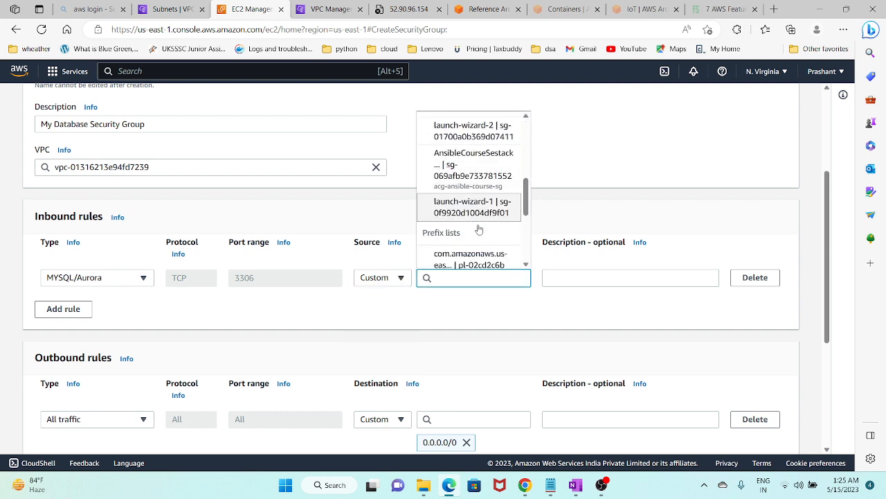
scroll(478, 232, down, 3)
scroll(478, 244, down, 6)
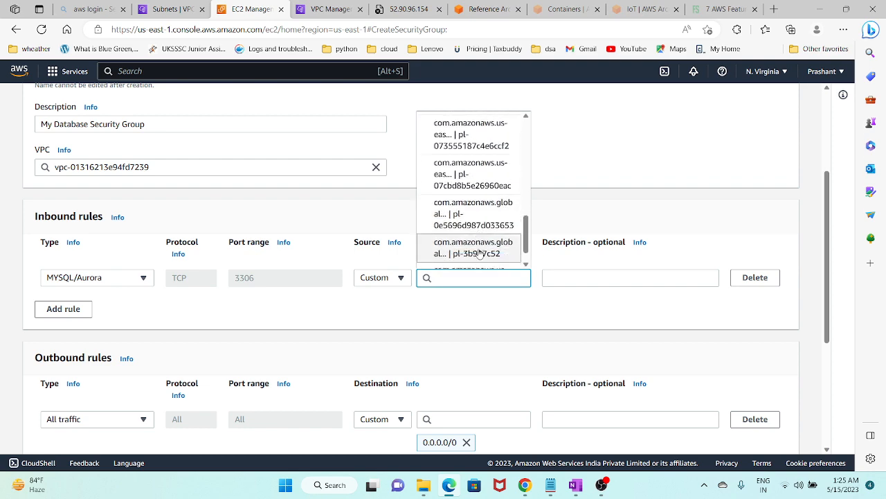
scroll(479, 254, up, 8)
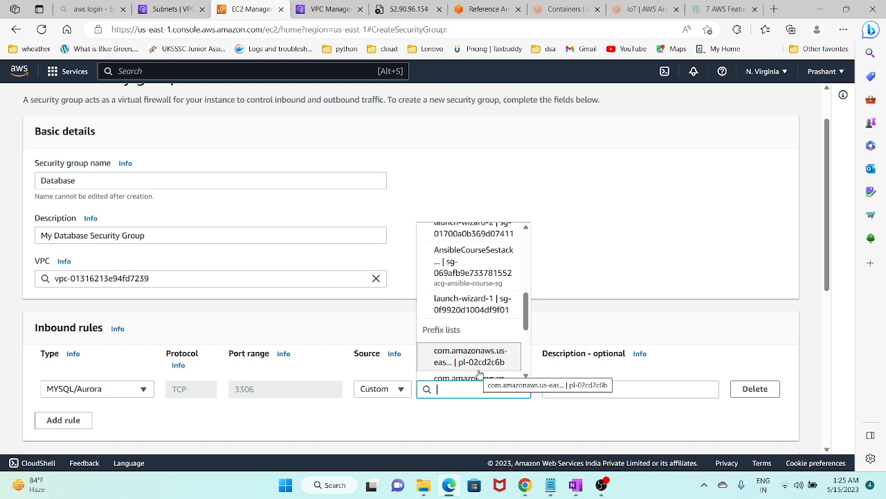
text(web)
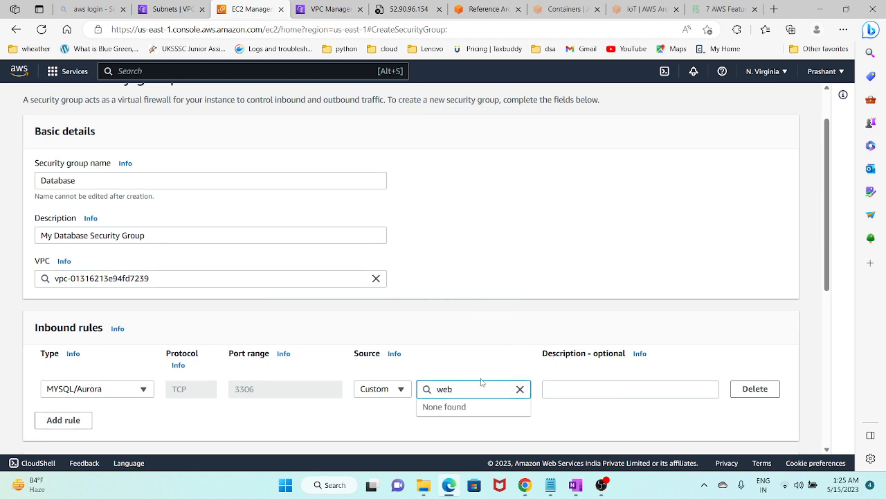
click(575, 485)
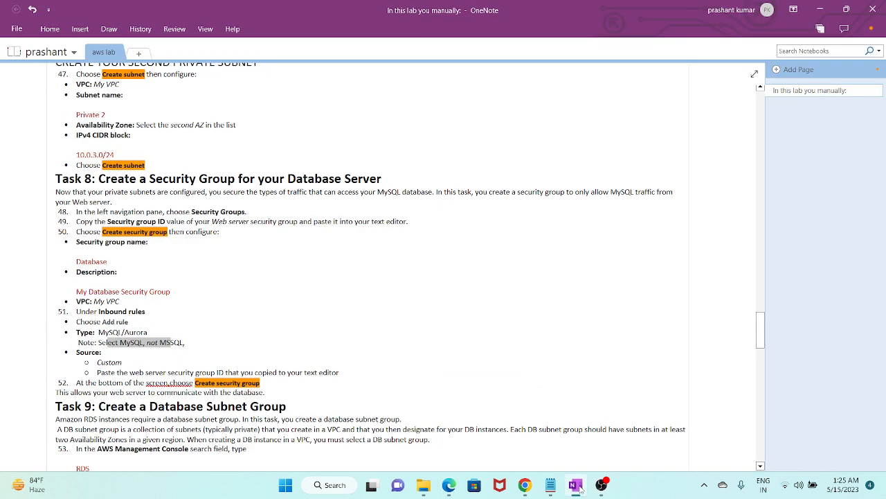
click(579, 486)
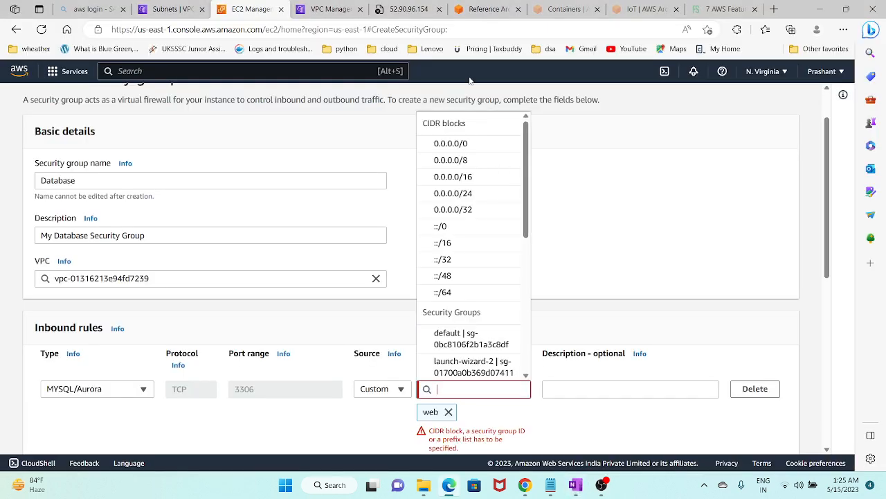
- Look up the running Web Server instance in EC2 and copy its security group ID from the security details
click(327, 9)
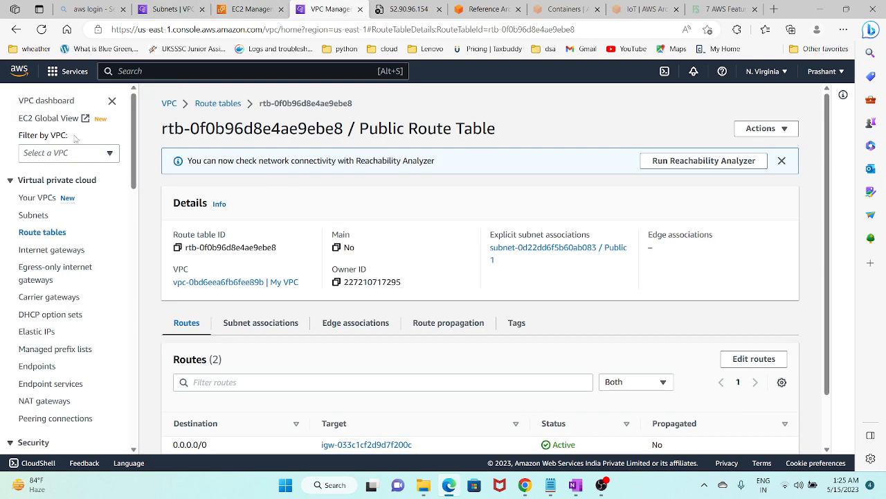
click(119, 72)
text(ec2)
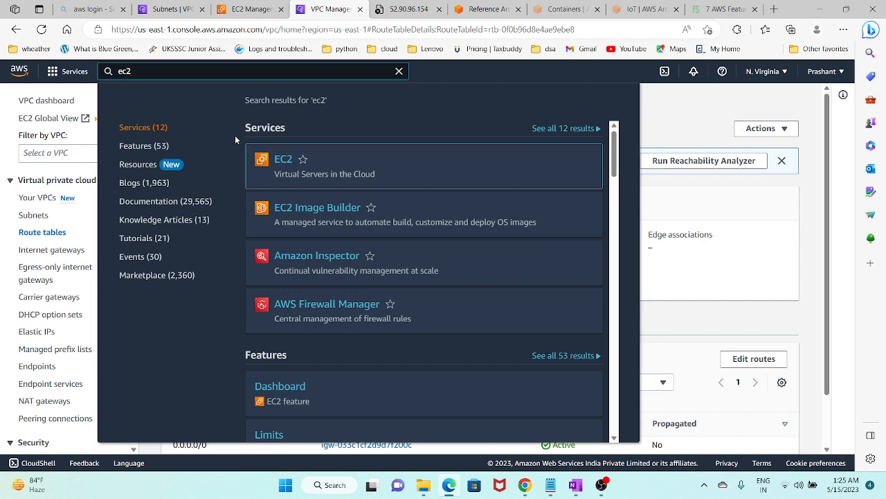
click(284, 161)
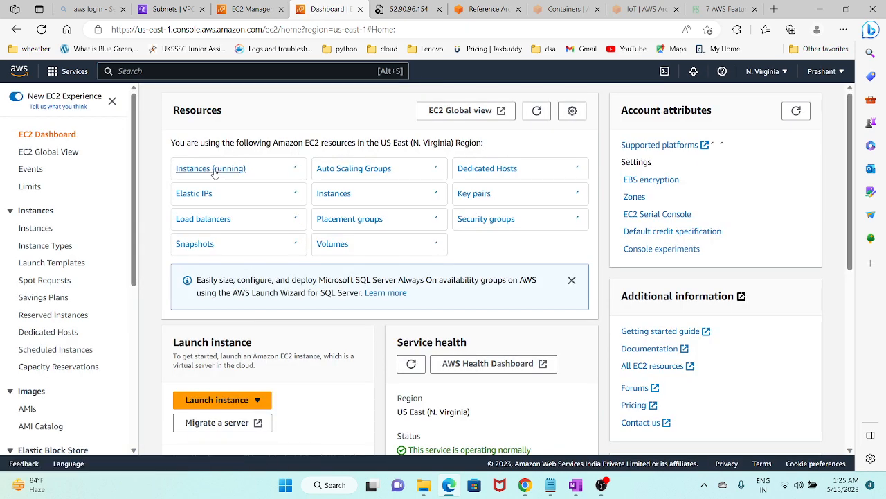
click(214, 173)
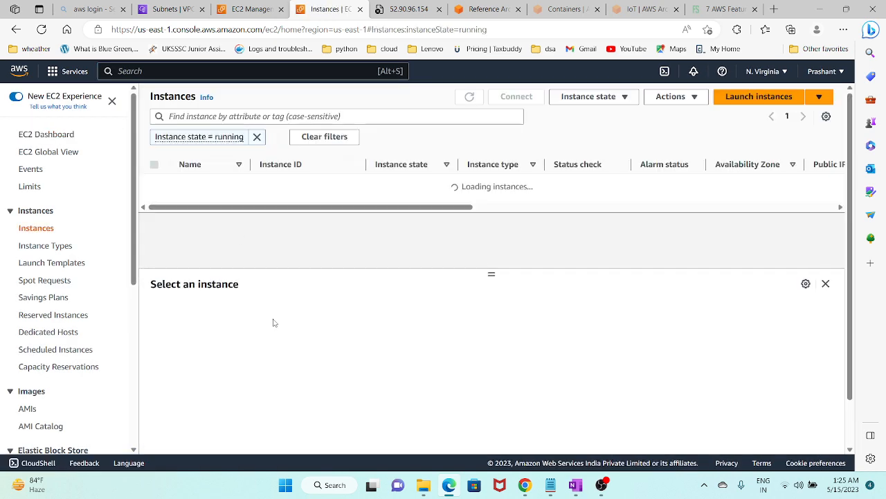
click(153, 183)
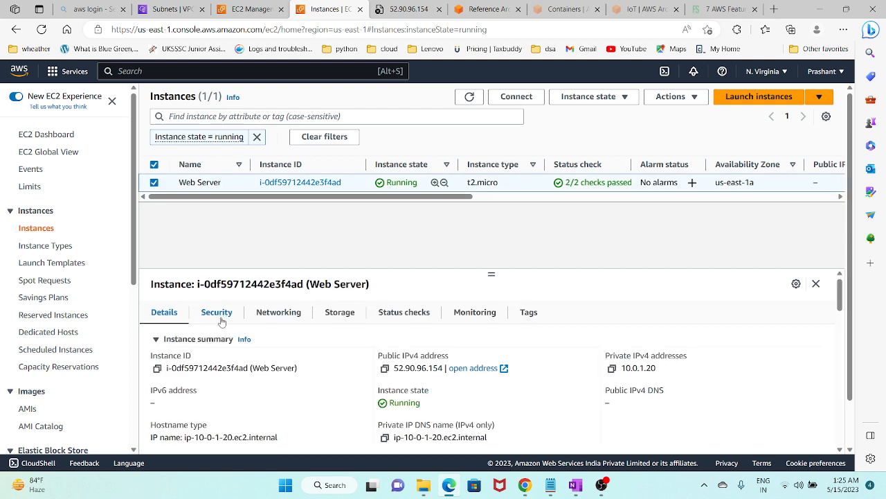
click(215, 312)
scroll(231, 352, down, 1)
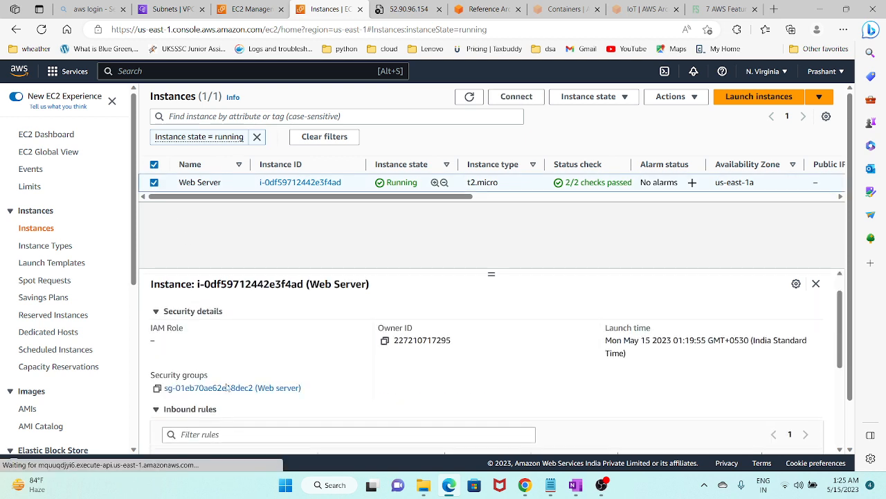
click(158, 388)
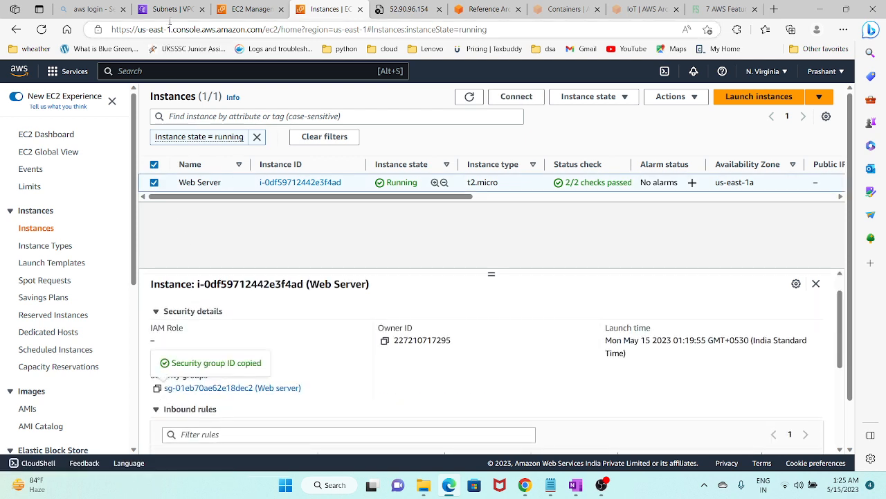
- Set the MYSQL/Aurora inbound rule's source to the copied Web server security group ID, sg-01eb70ae62e18dec2
click(206, 14)
click(251, 9)
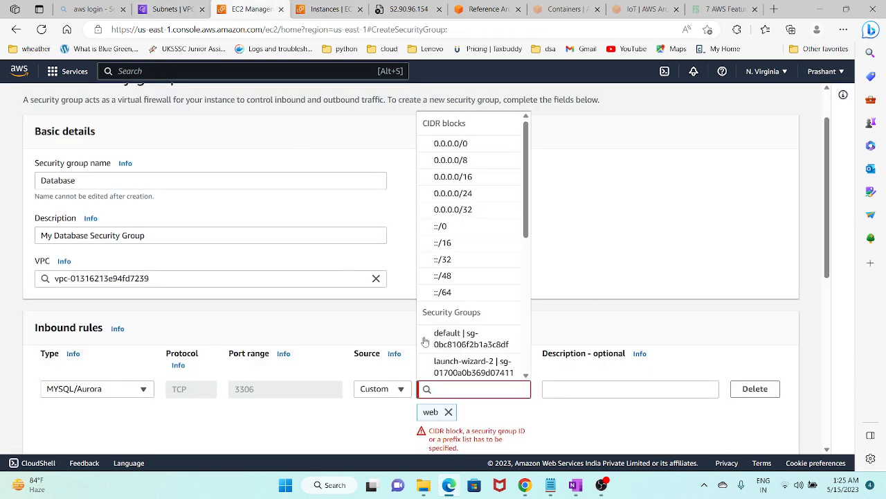
key(ctrl+v)
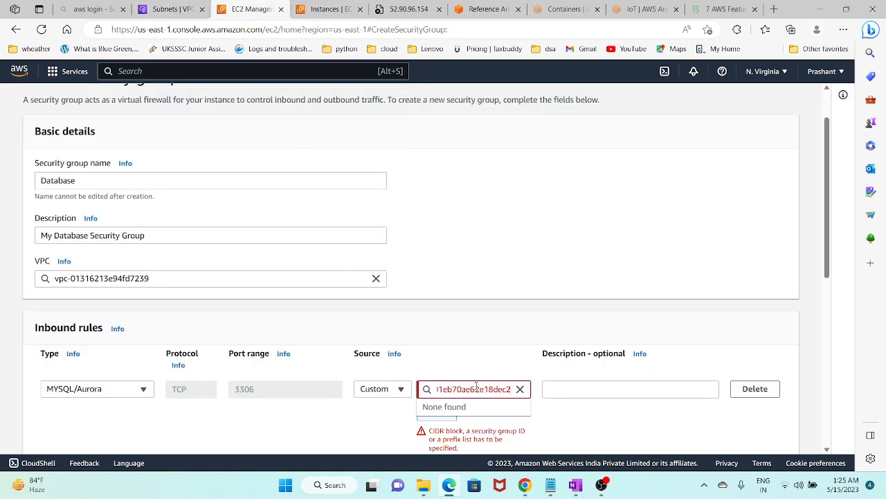
click(520, 389)
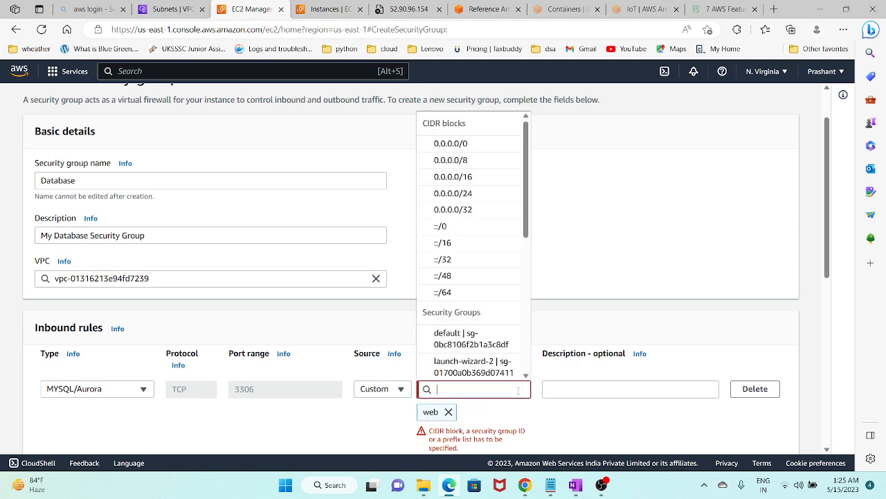
key(ctrl+v)
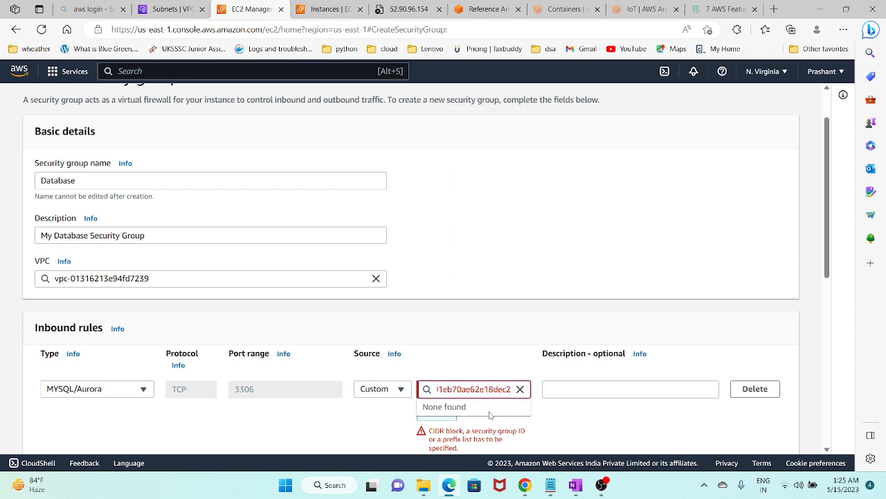
key(Return)
- Try to create the Database security group, and go back to its settings form
scroll(511, 414, down, 5)
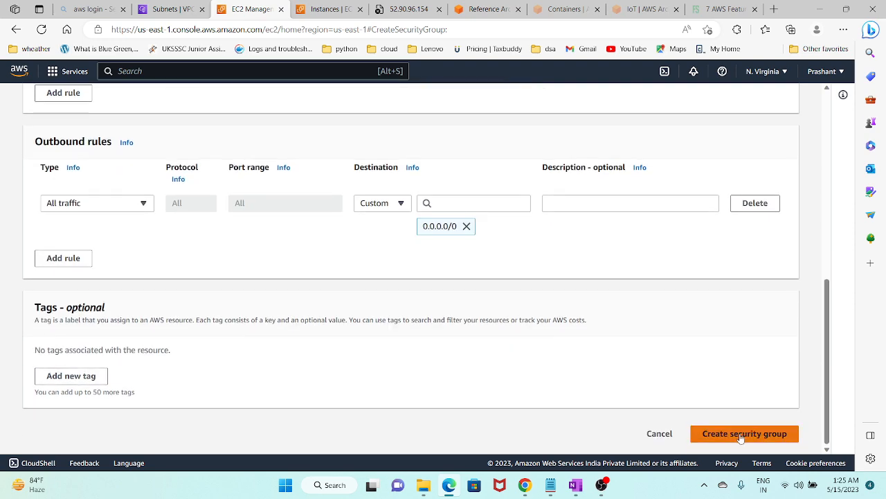
click(741, 435)
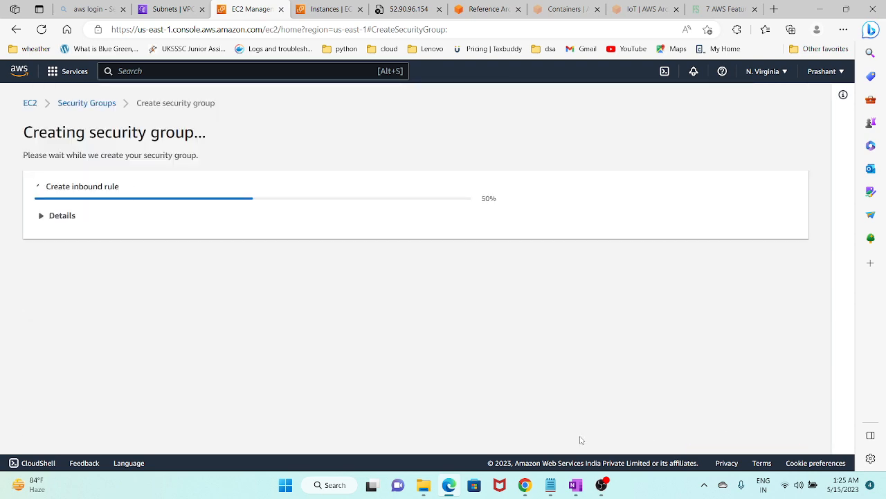
mouse_move(575, 487)
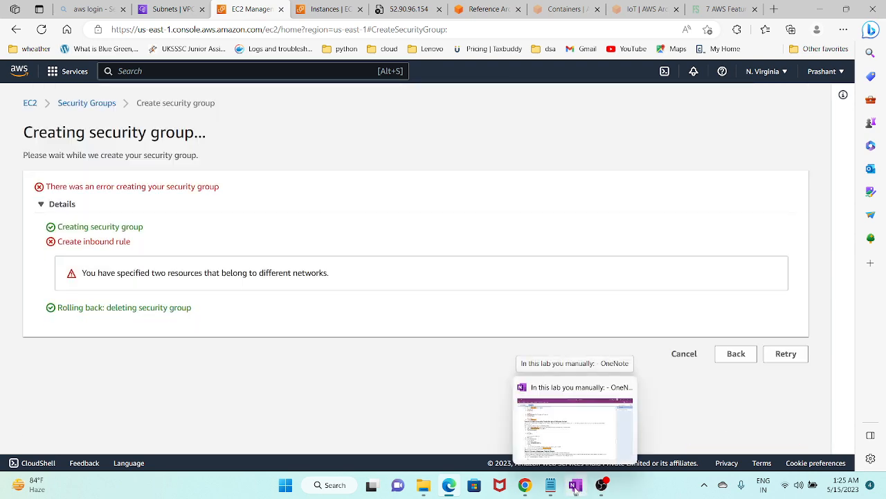
click(737, 354)
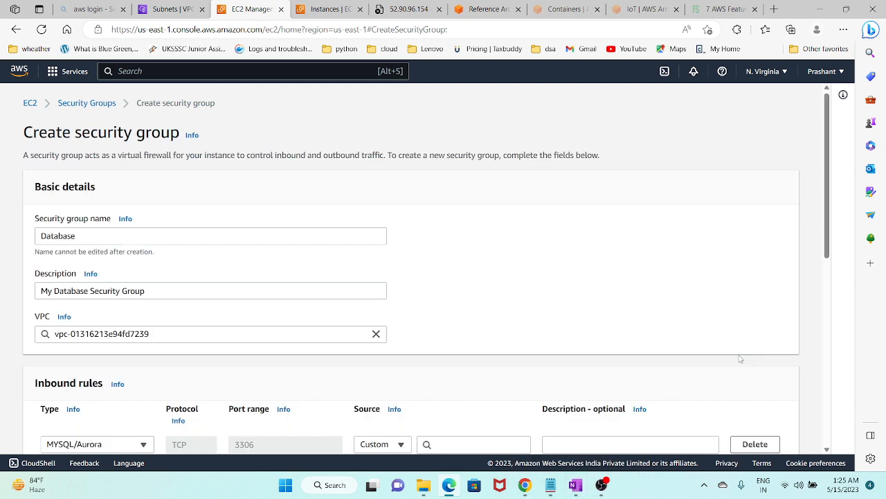
- Review the security group's inbound and outbound rules against the Task 8 instructions in the OneNote notes
scroll(266, 292, down, 3)
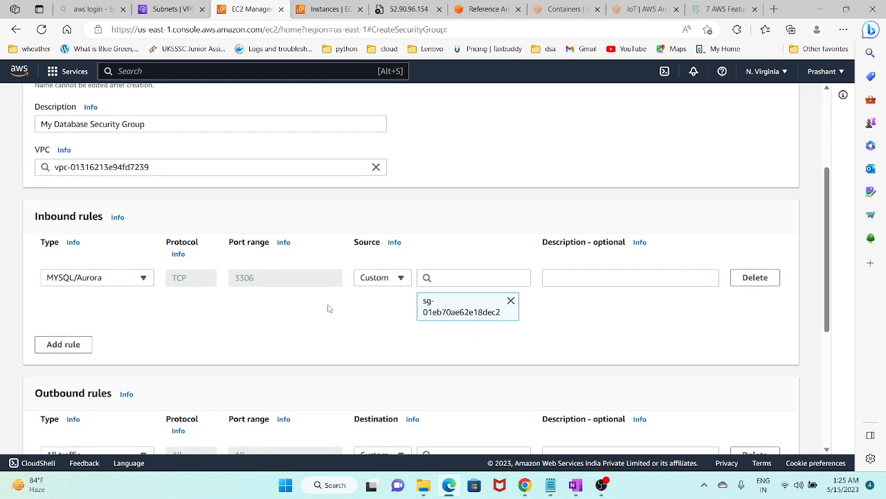
scroll(299, 304, down, 2)
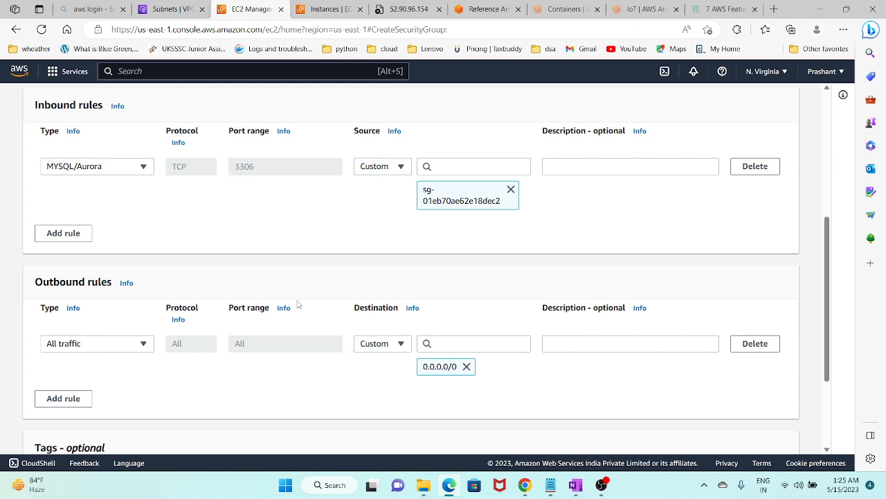
mouse_move(571, 489)
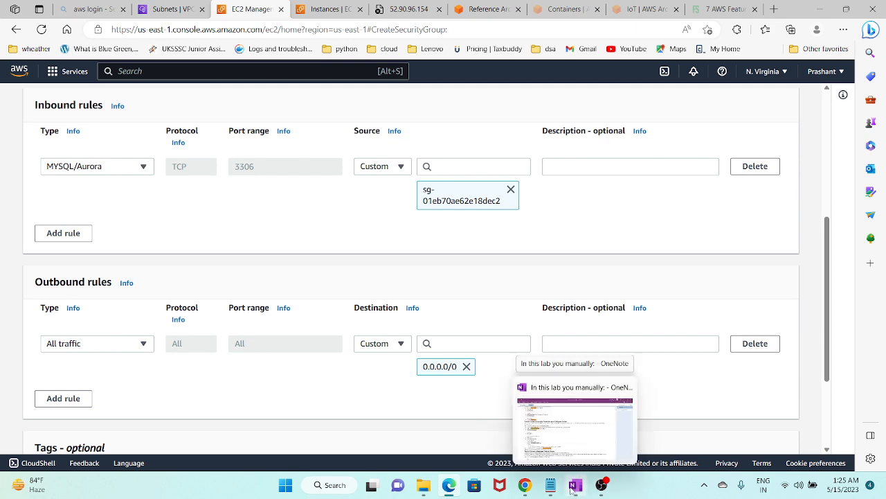
click(572, 488)
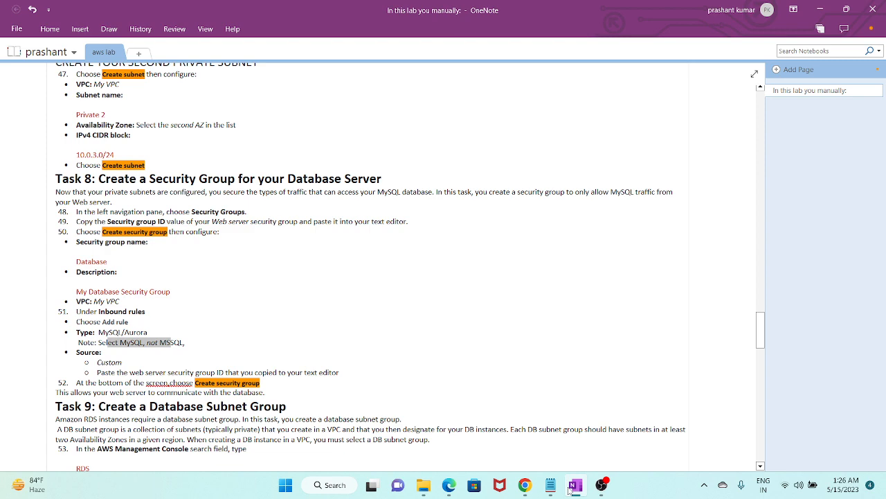
click(573, 487)
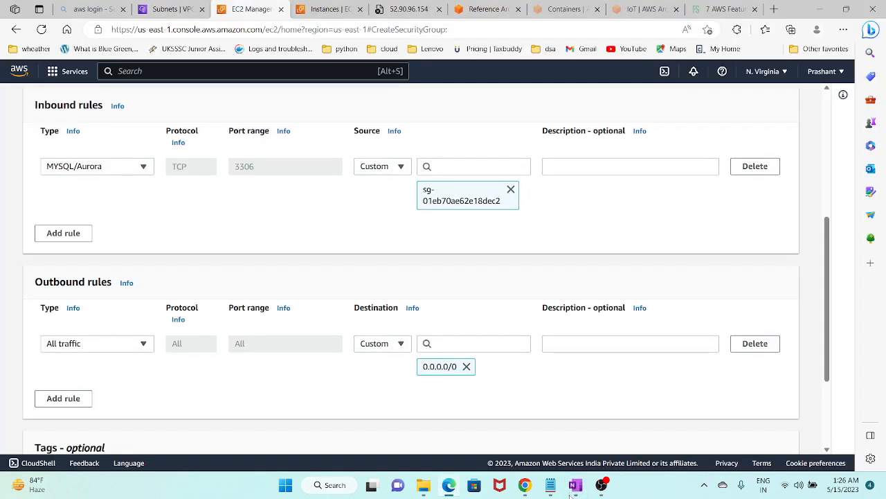
click(575, 494)
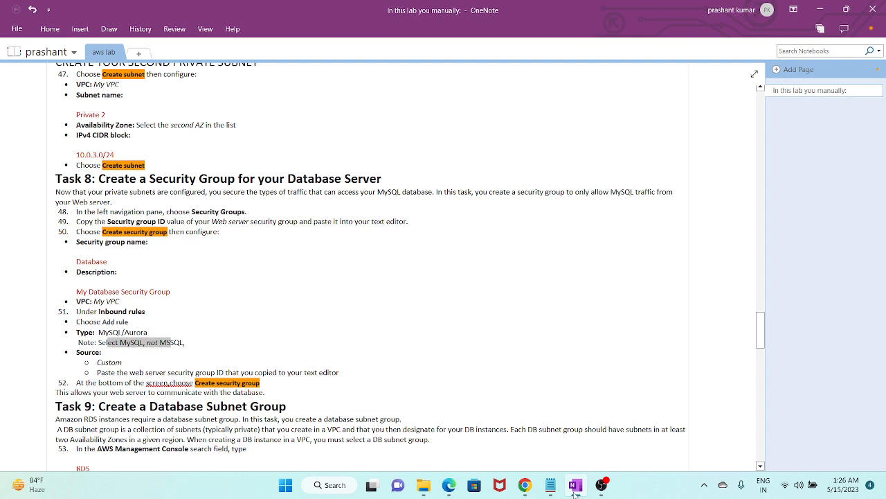
- Try again to create the Database security group, read the creation error, and cancel the form
click(575, 493)
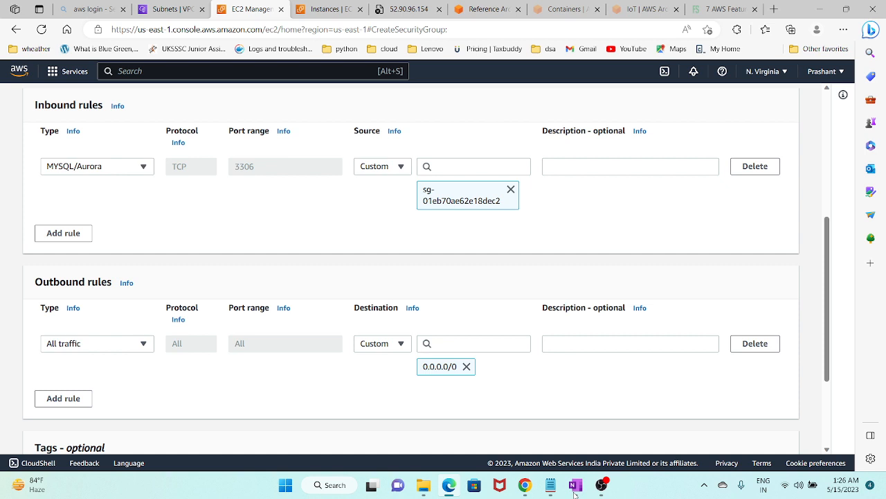
scroll(552, 270, down, 2)
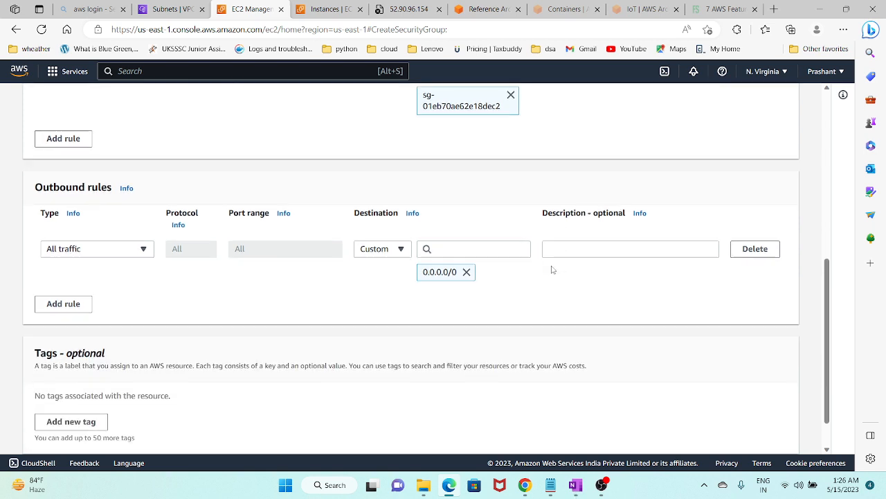
click(723, 436)
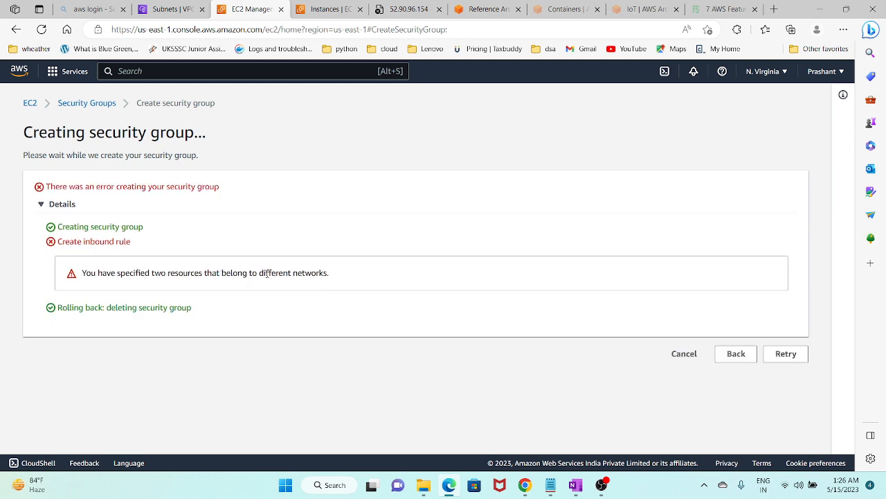
drag(192, 274, 322, 273)
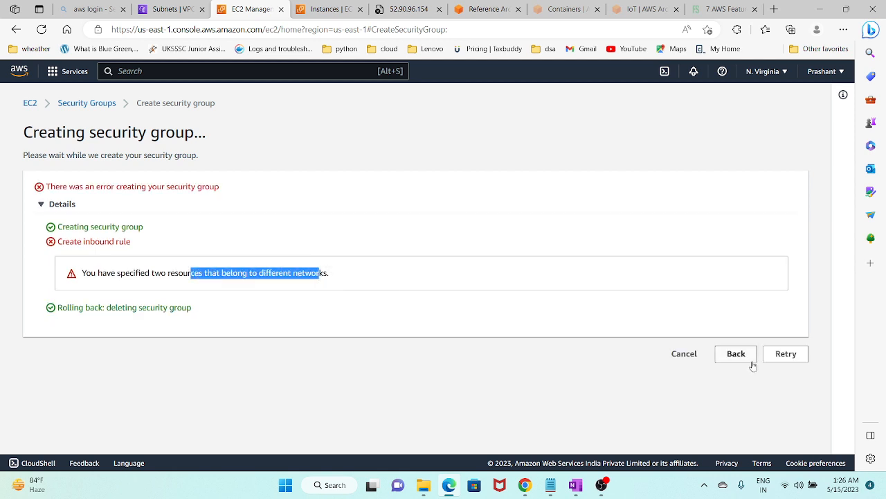
click(683, 355)
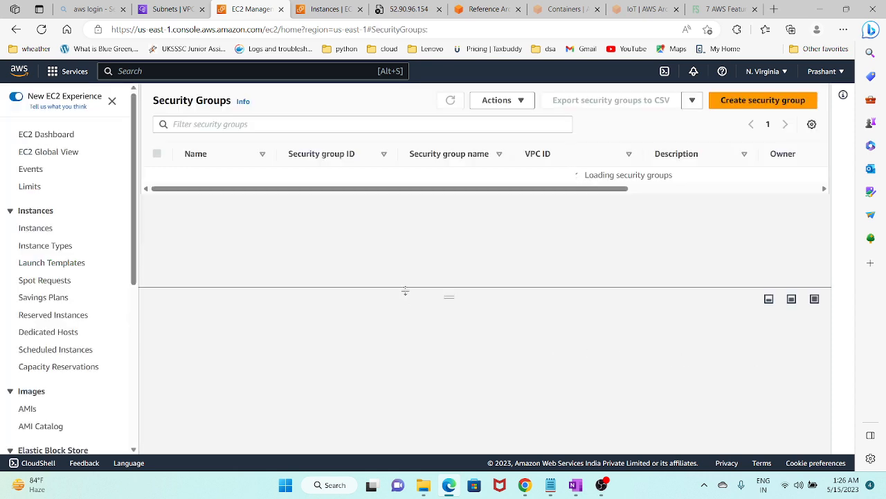
- Start a new security group and add an inbound rule of type MYSQL/Aurora
click(756, 99)
click(206, 234)
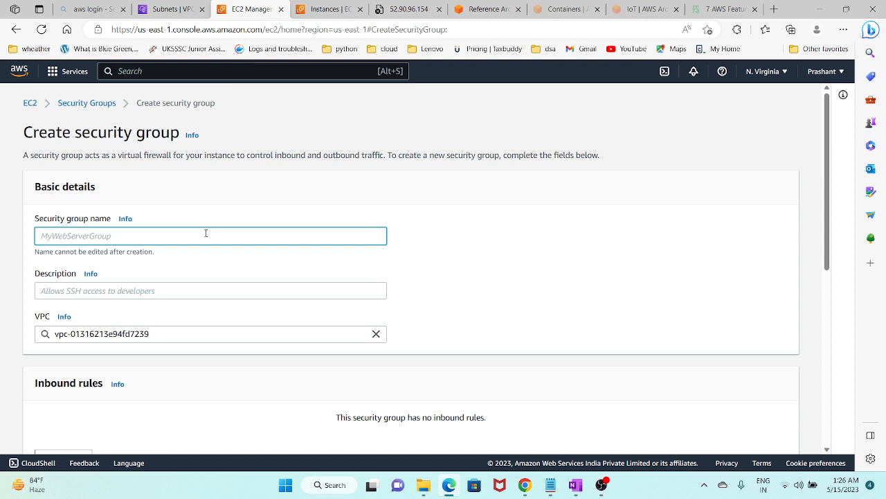
scroll(212, 276, down, 5)
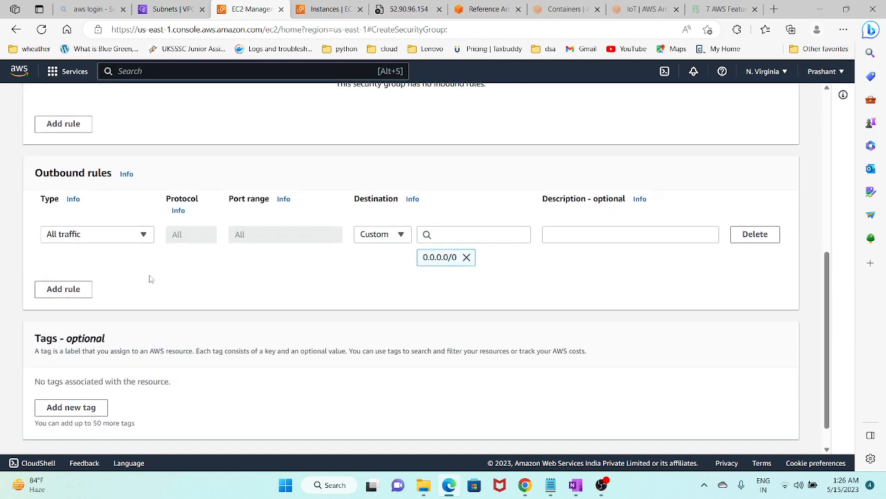
click(74, 291)
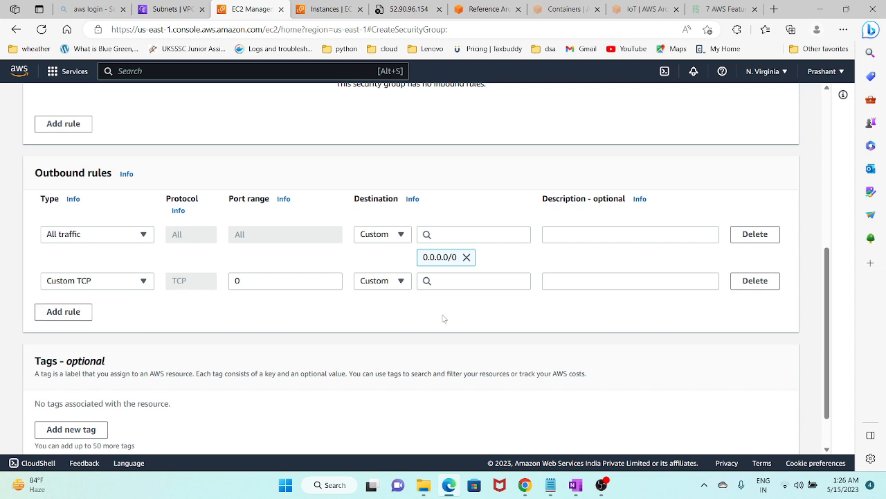
click(755, 281)
scroll(333, 252, up, 1)
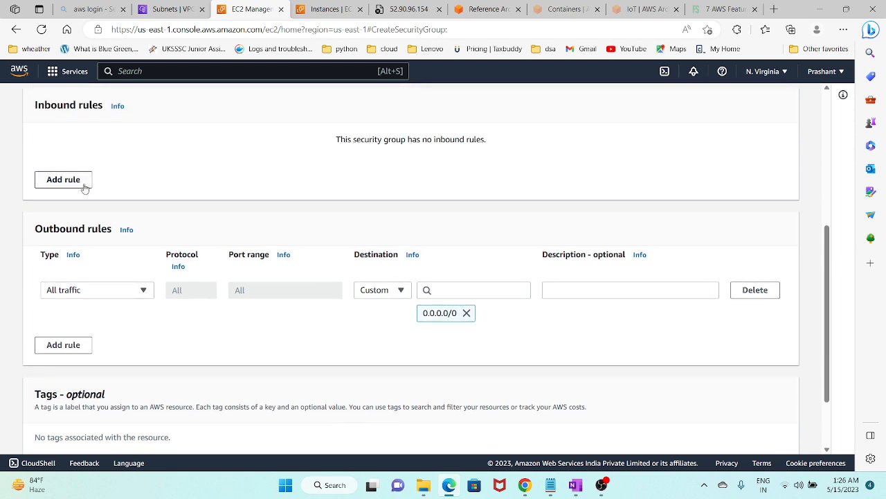
click(82, 182)
click(134, 174)
scroll(119, 340, down, 3)
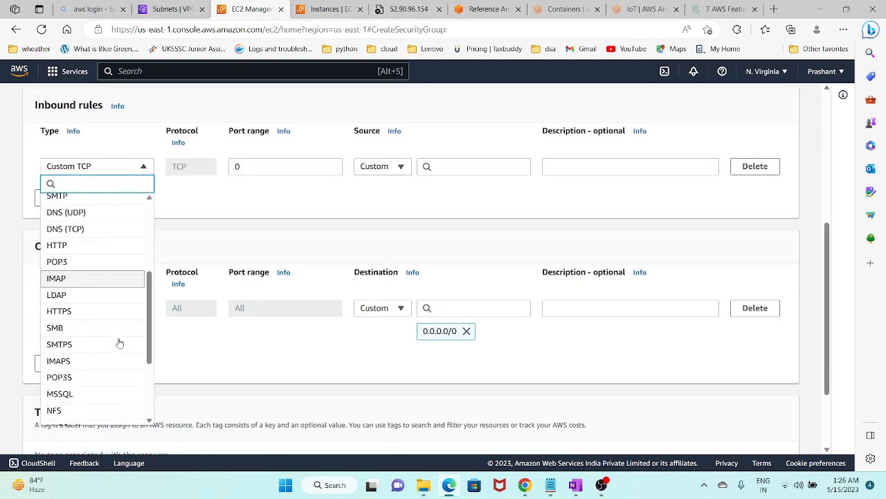
scroll(119, 340, down, 3)
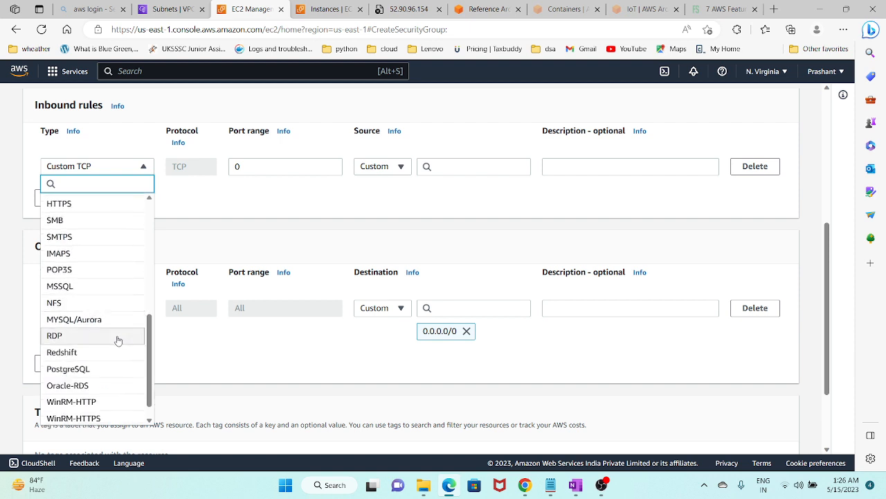
click(117, 321)
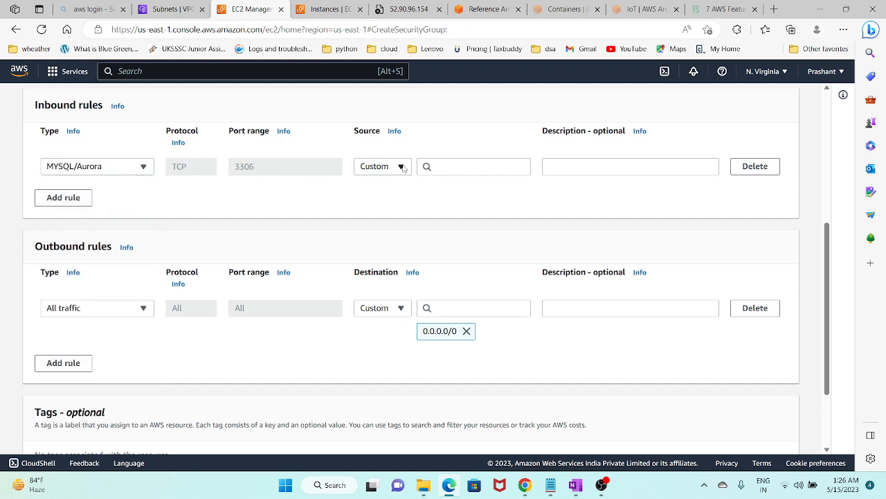
- Set the MYSQL/Aurora inbound rule's custom source to the copied Web server security group ID, sg-01eb70ae62e18dec2
click(463, 166)
key(ctrl+v)
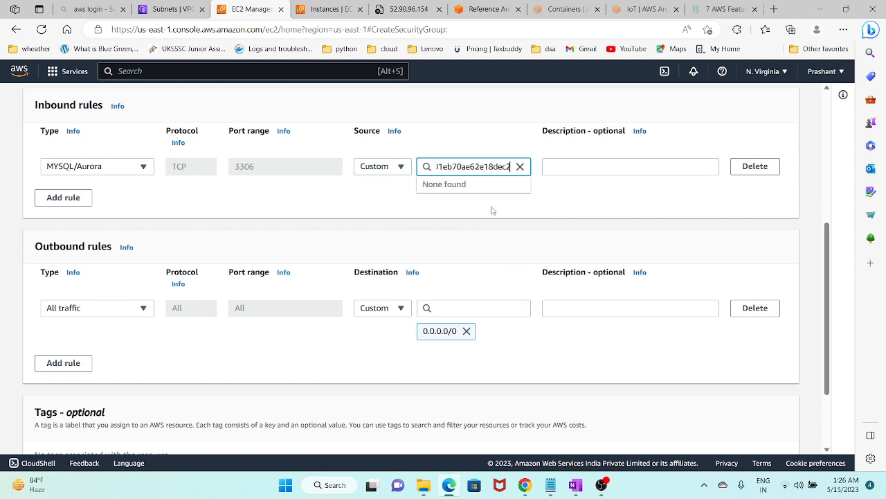
click(491, 210)
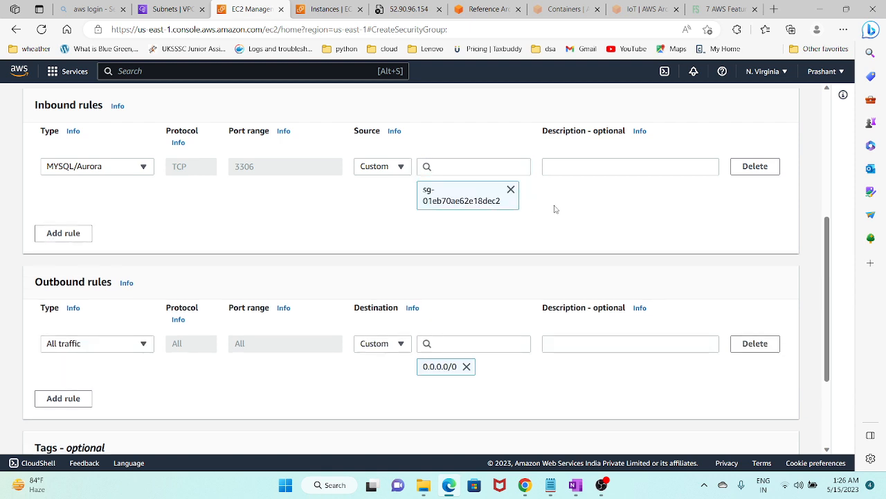
- Look up the security group name in the OneNote Task 8 notes and name the new group Database
scroll(554, 209, up, 4)
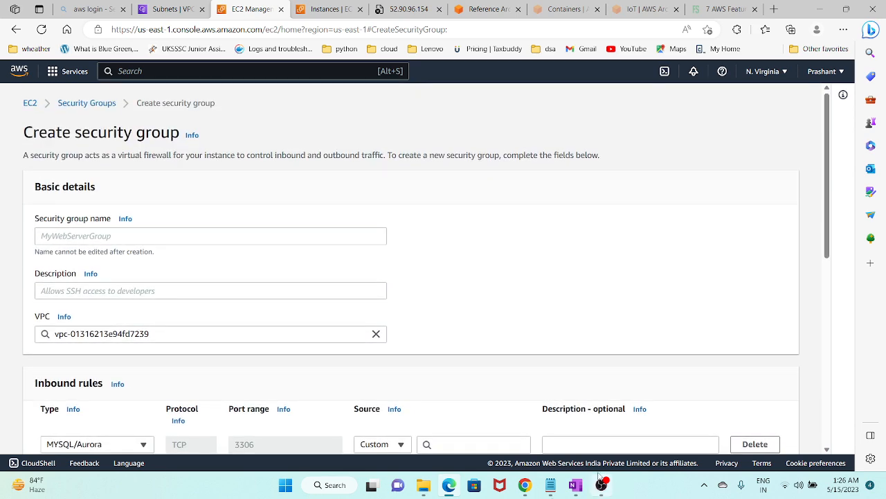
click(576, 485)
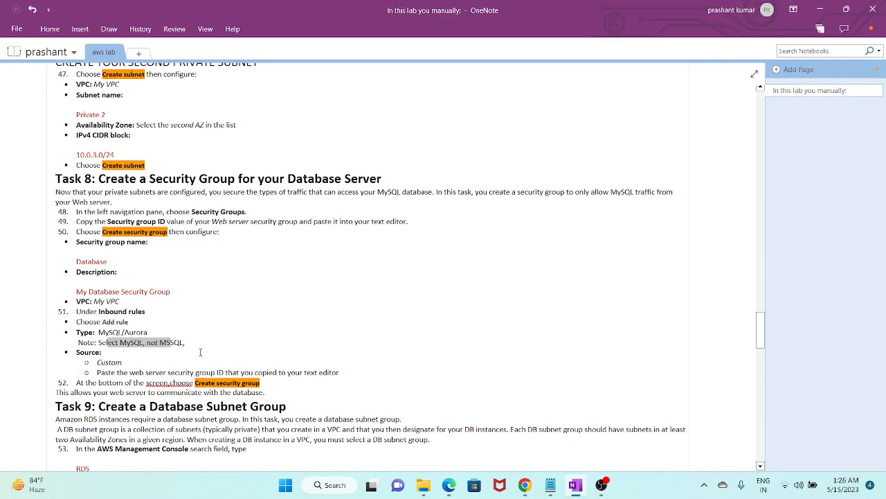
drag(107, 262, 80, 262)
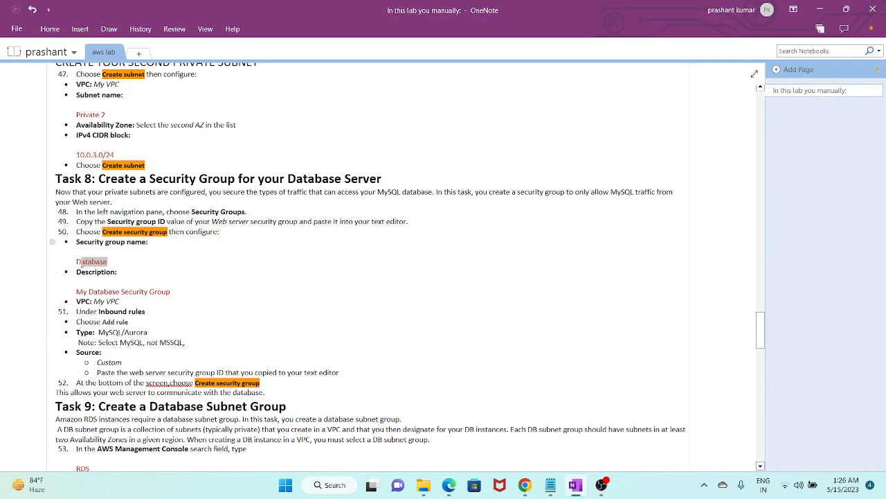
key(alt+Tab)
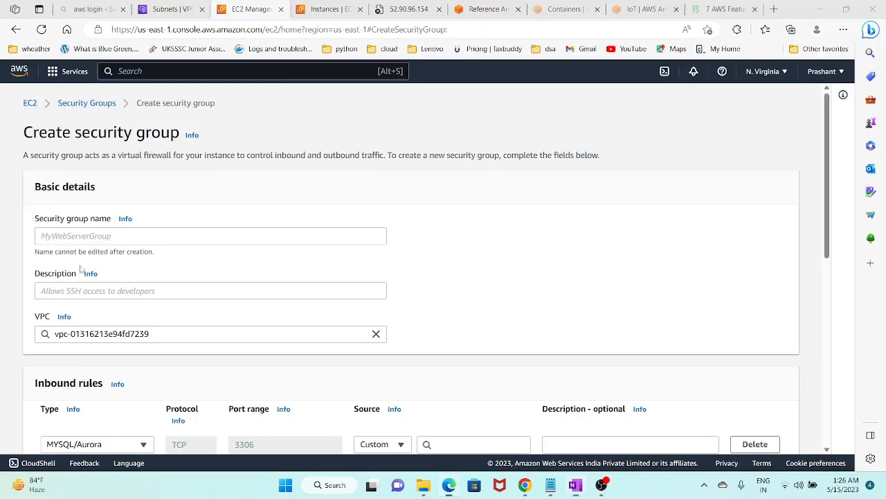
click(105, 239)
text(Database)
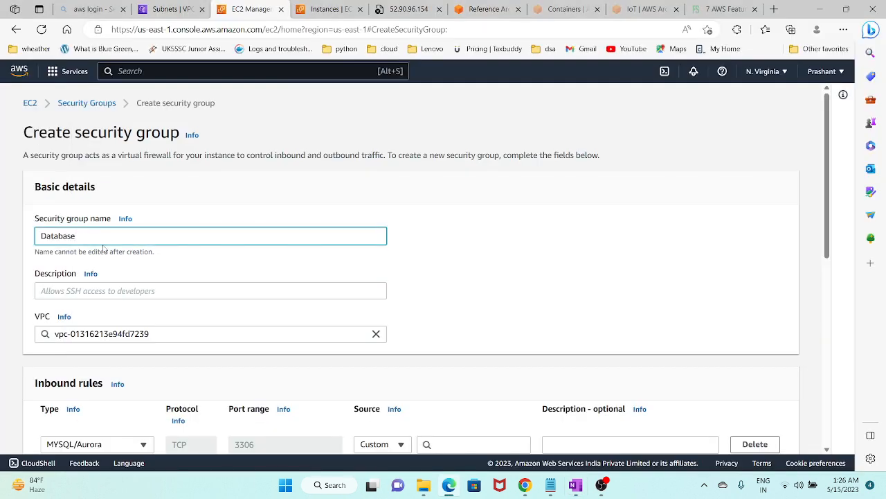
- Copy the description "My Database Security Group" from the OneNote notes into the form and try to create the security group
key(alt+Tab)
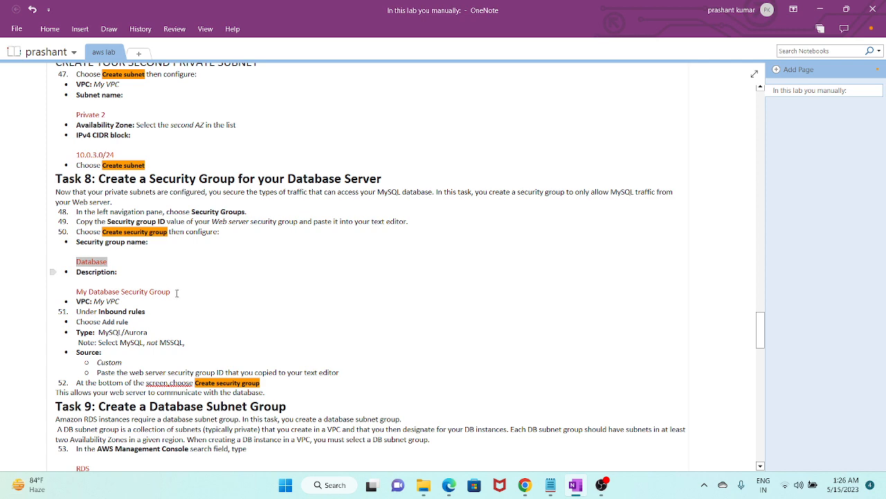
drag(173, 291, 77, 293)
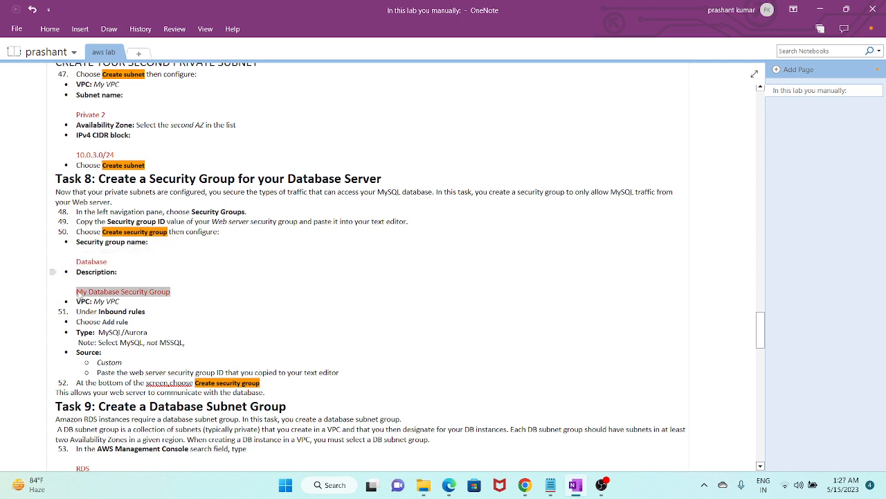
key(ctrl+c)
key(alt+Tab)
click(102, 290)
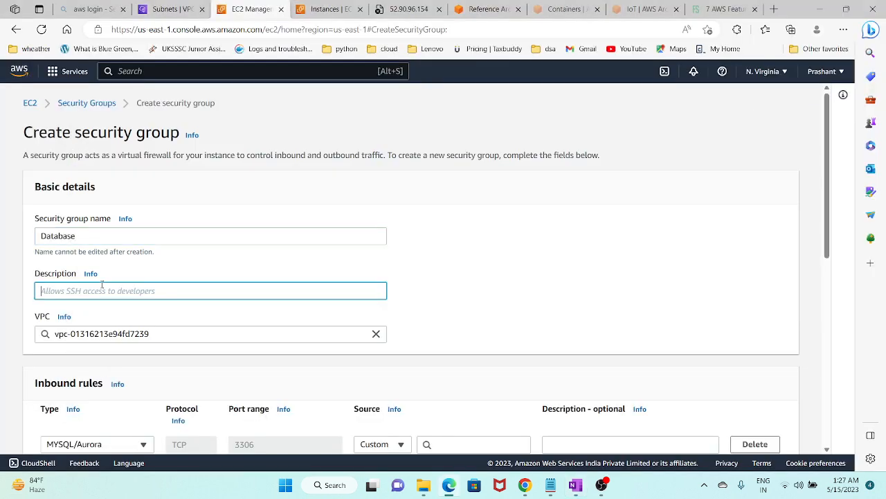
key(ctrl+v)
drag(102, 290, 231, 297)
scroll(242, 317, down, 6)
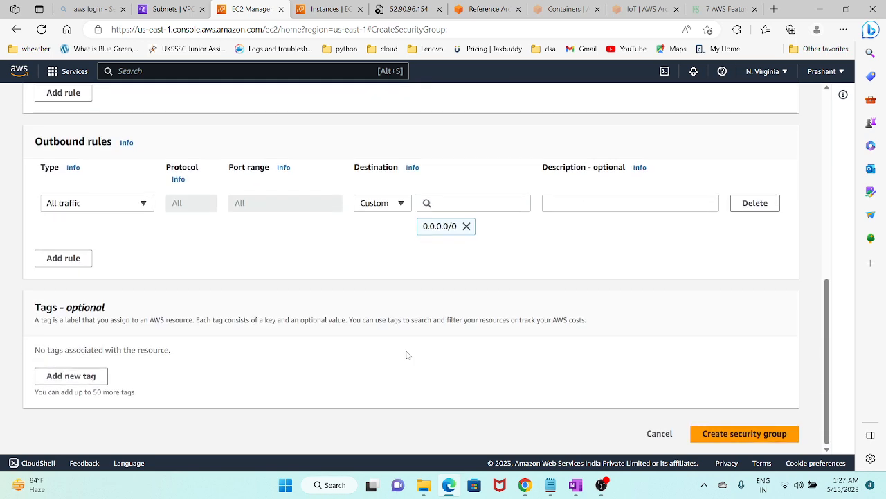
click(748, 431)
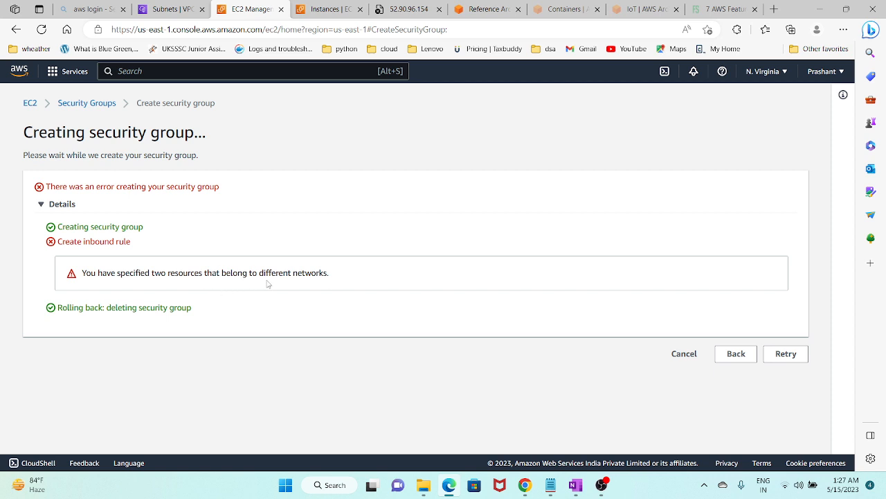
- Reselect the running Web Server instance in the EC2 instances list to view its details
click(331, 9)
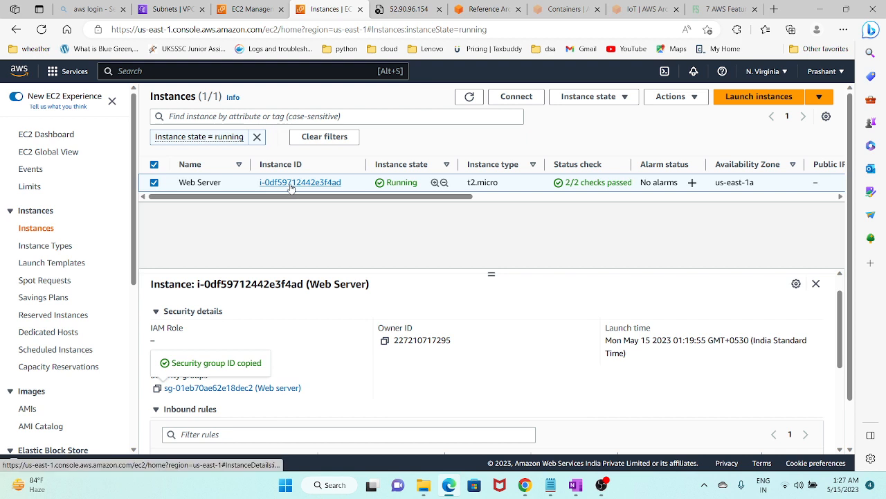
click(153, 184)
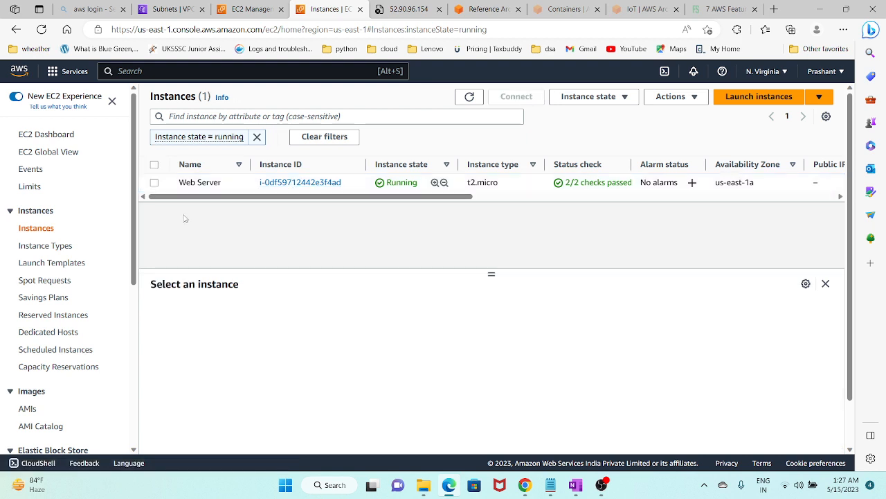
click(154, 183)
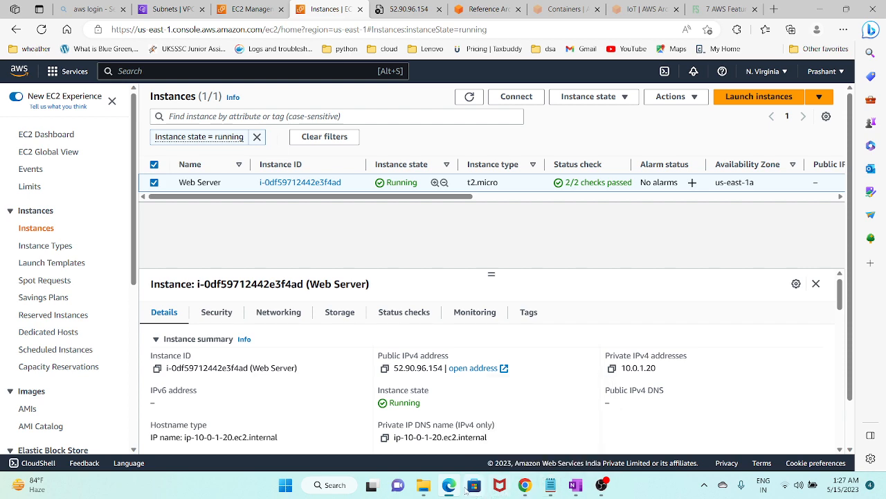
click(601, 484)
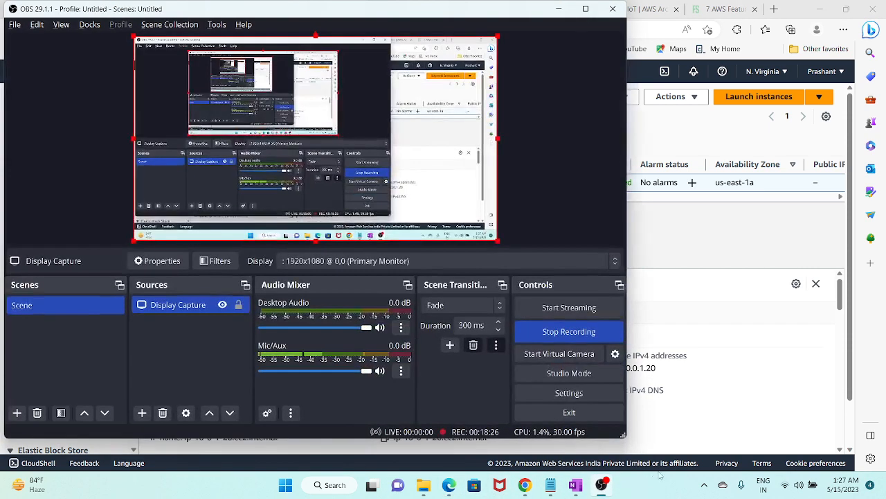